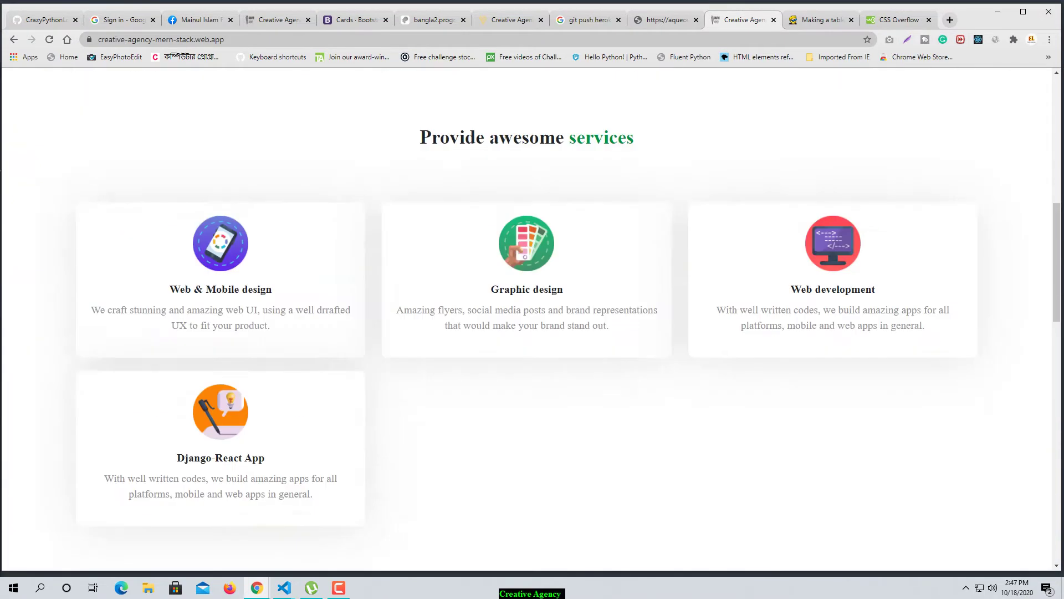
- Log in to the Creative Agency site with the customer's Google account
scroll(527, 319, "up", 10)
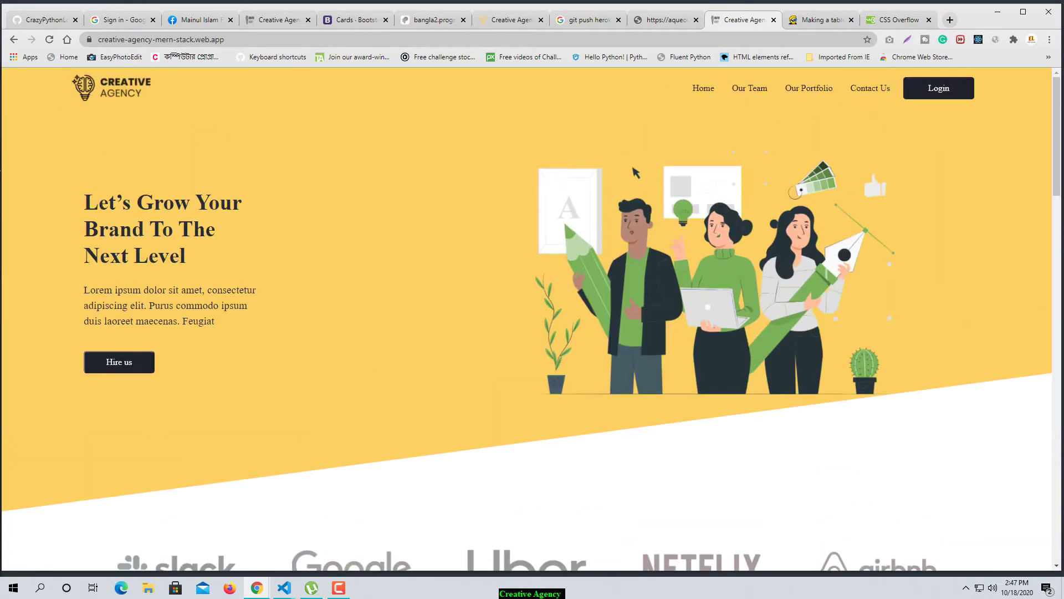
left_click(939, 88)
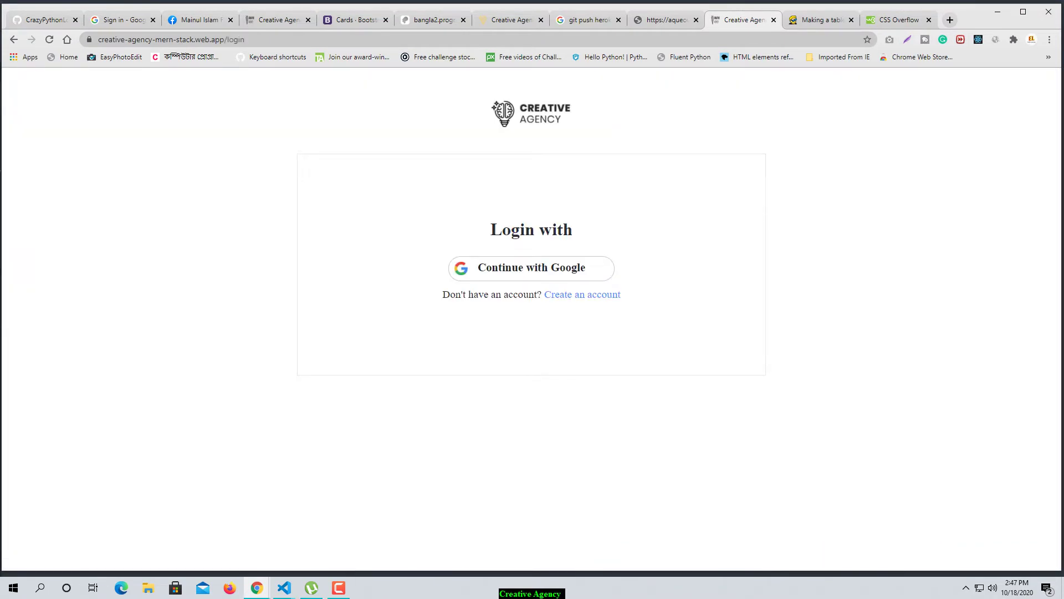
left_click(531, 269)
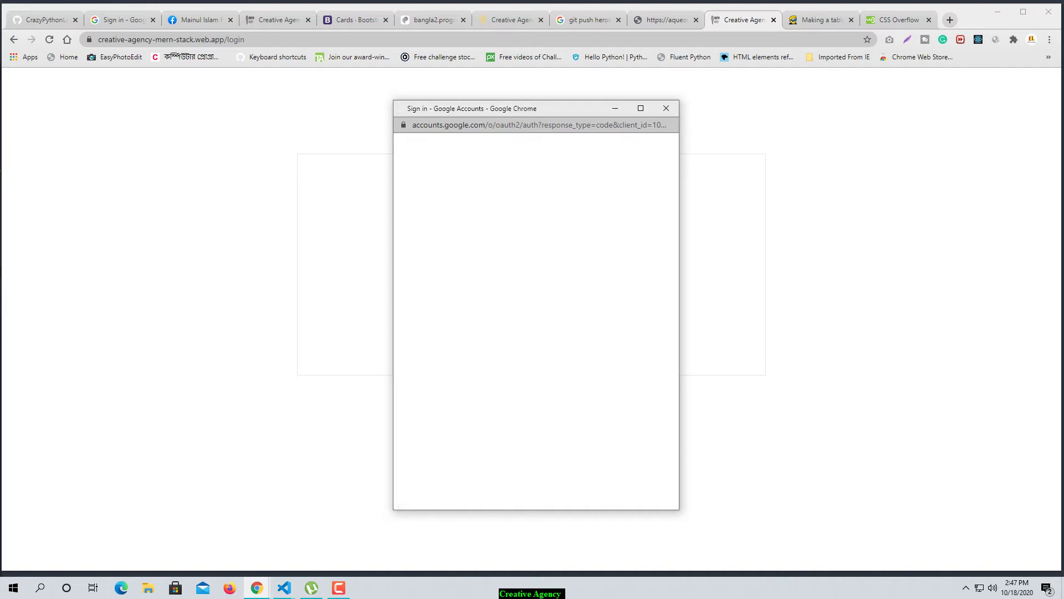
left_click(477, 293)
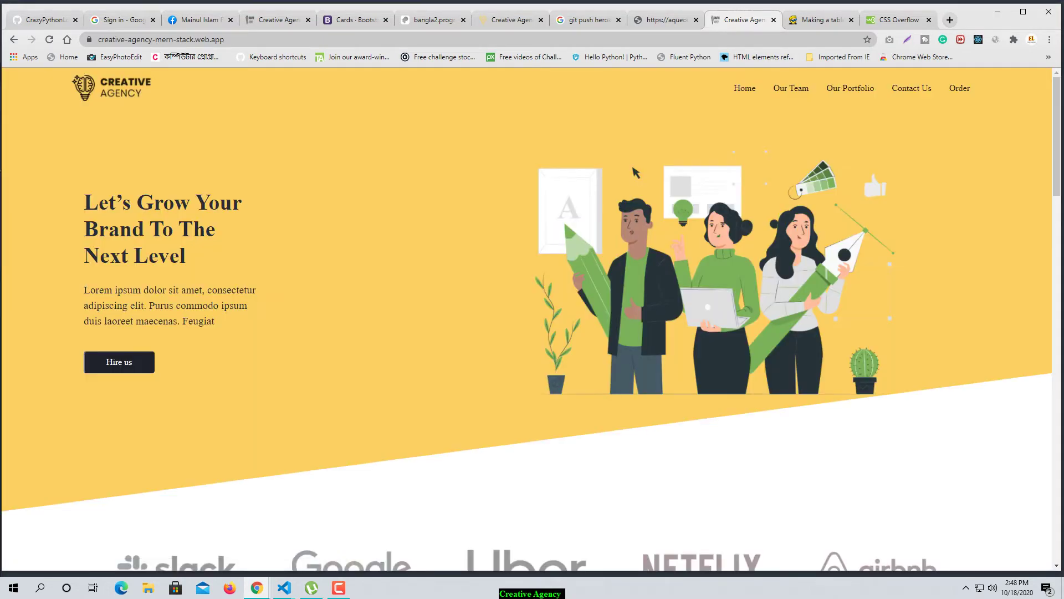
- Start an order for the Graphic design service and set the company name to Microsoft
scroll(635, 173, "down", 10)
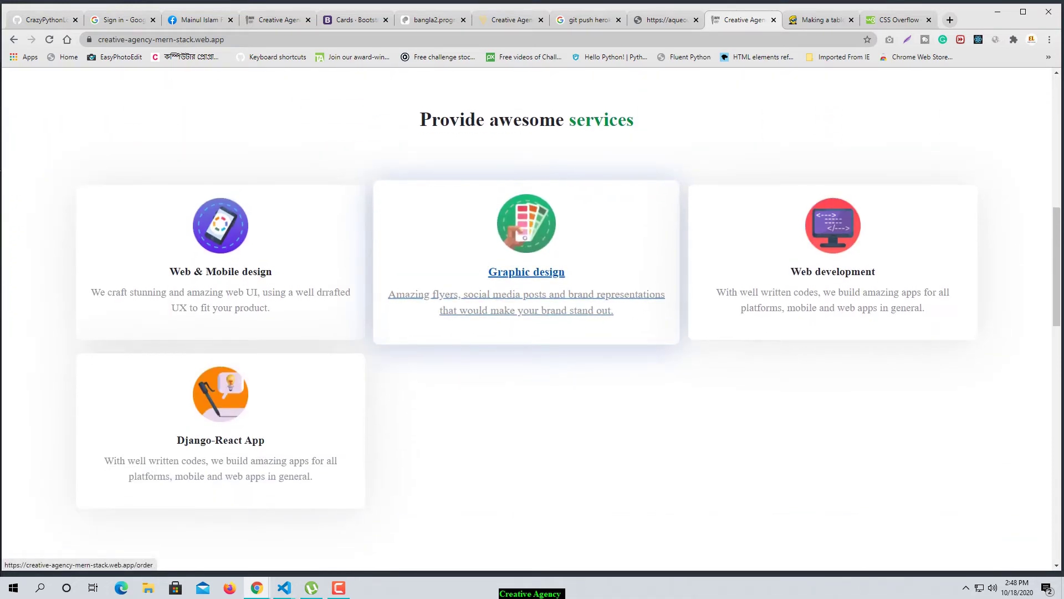
left_click(527, 272)
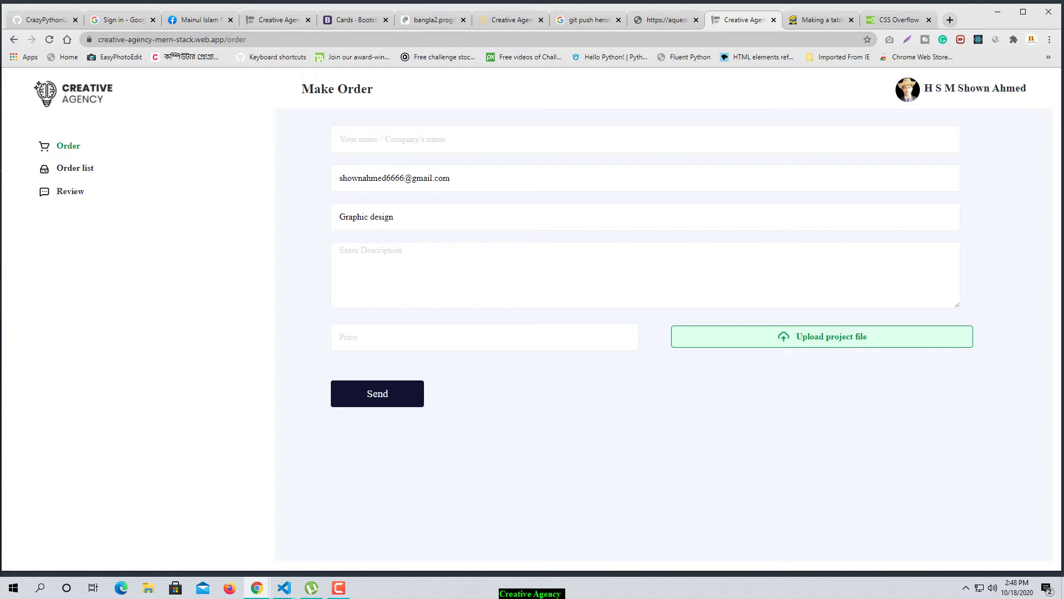
left_click(392, 140)
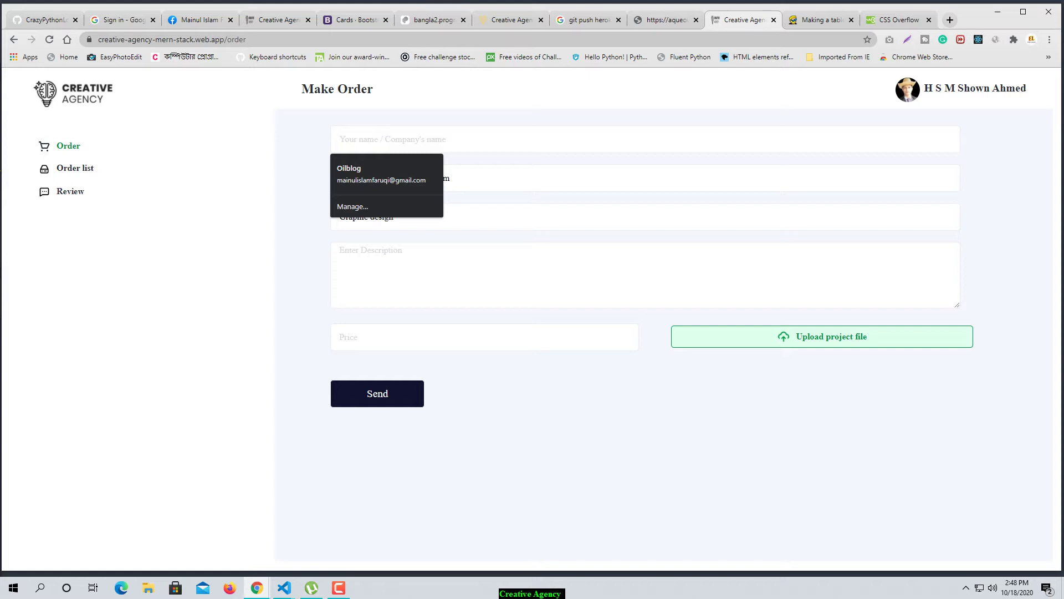
type("M")
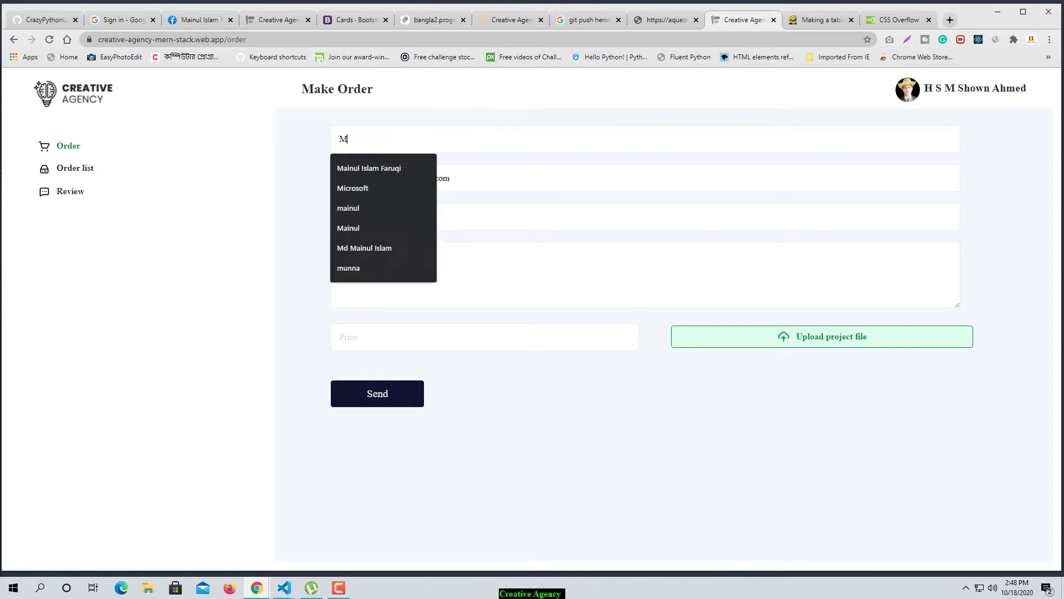
key("Down")
key("Down")
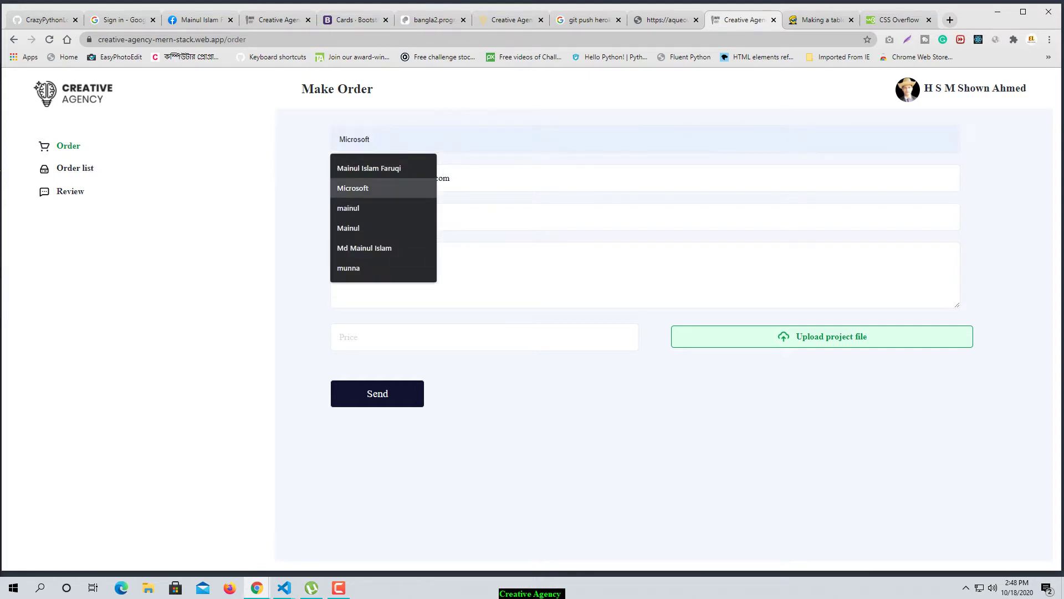
key("Return")
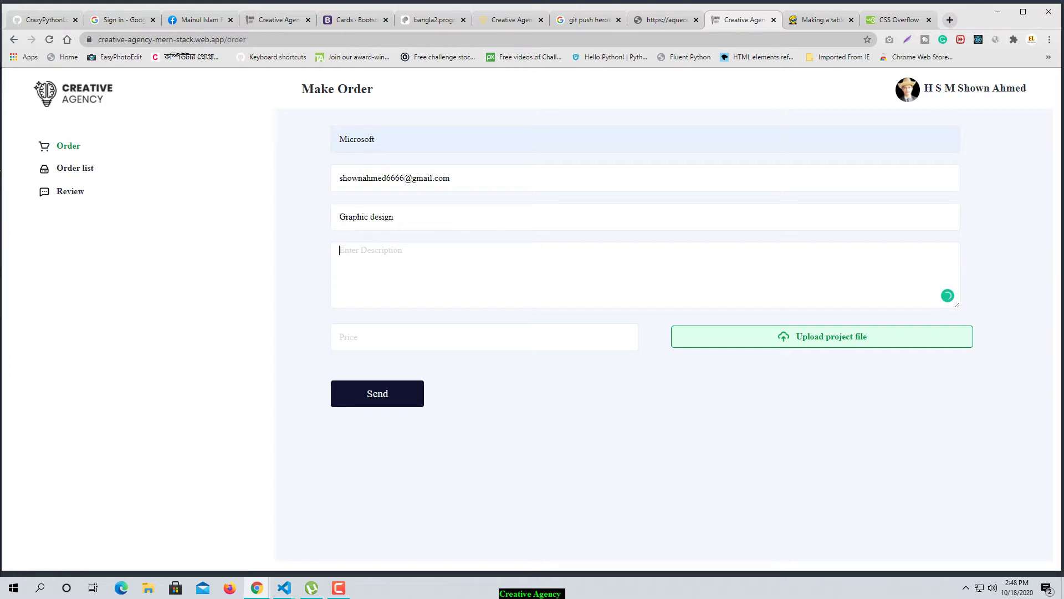
- Enter "Lorem ipsum dolor sit amet, consectetur adipiscing elit." as the order description and set the price to 900
type("Lorem ipsum dolor sit amet, consectetur adipiscing elit.")
key("Tab")
key("Down")
key("Down")
key("Down")
key("Down")
key("Up")
key("Up")
key("Return")
- Attach the service1 image as the project file and send the order
left_click(822, 336)
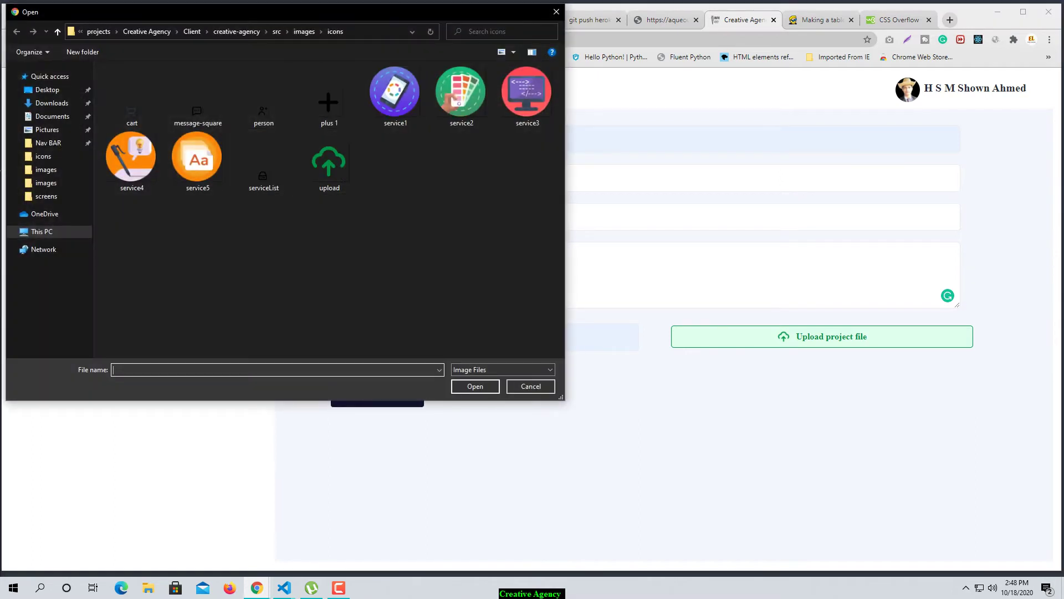
left_click(395, 96)
left_click(475, 386)
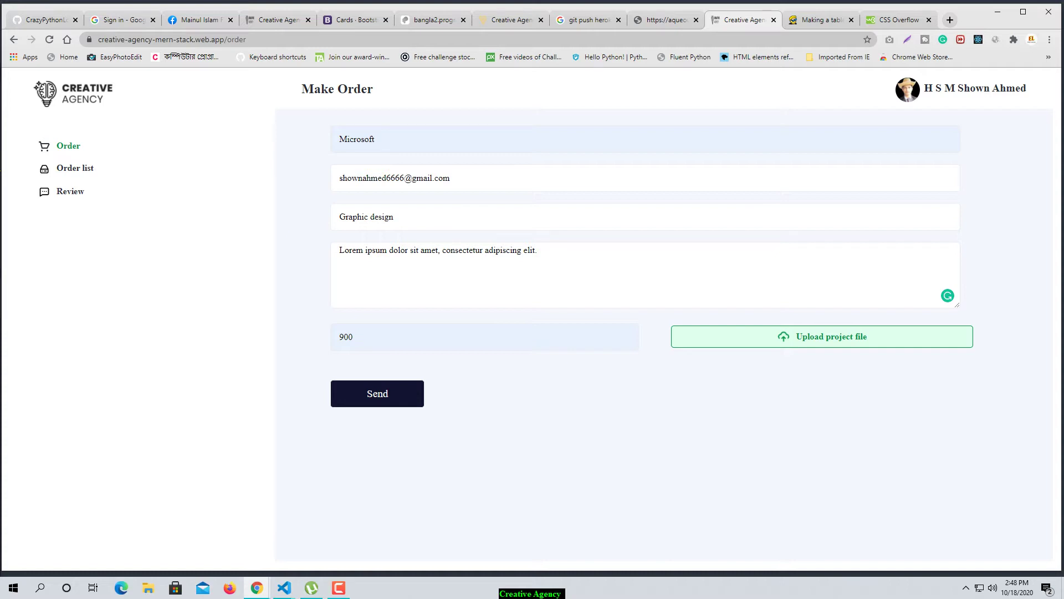
left_click(377, 393)
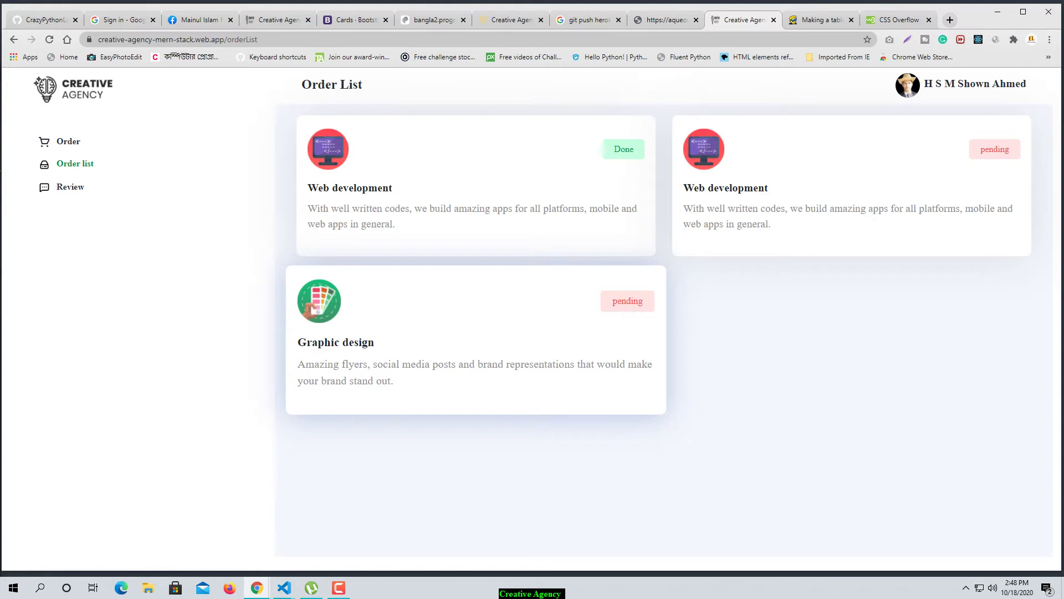
- Copy the site's base address and open its home page in a new browser tab
left_click_drag(227, 40, 98, 40)
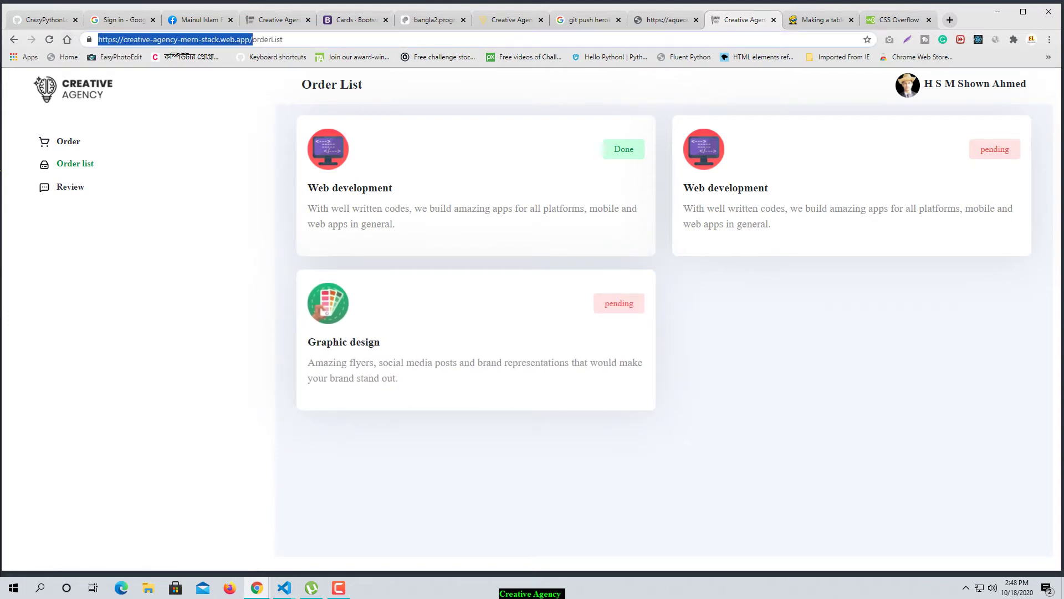
key("ctrl+c")
key("ctrl+t")
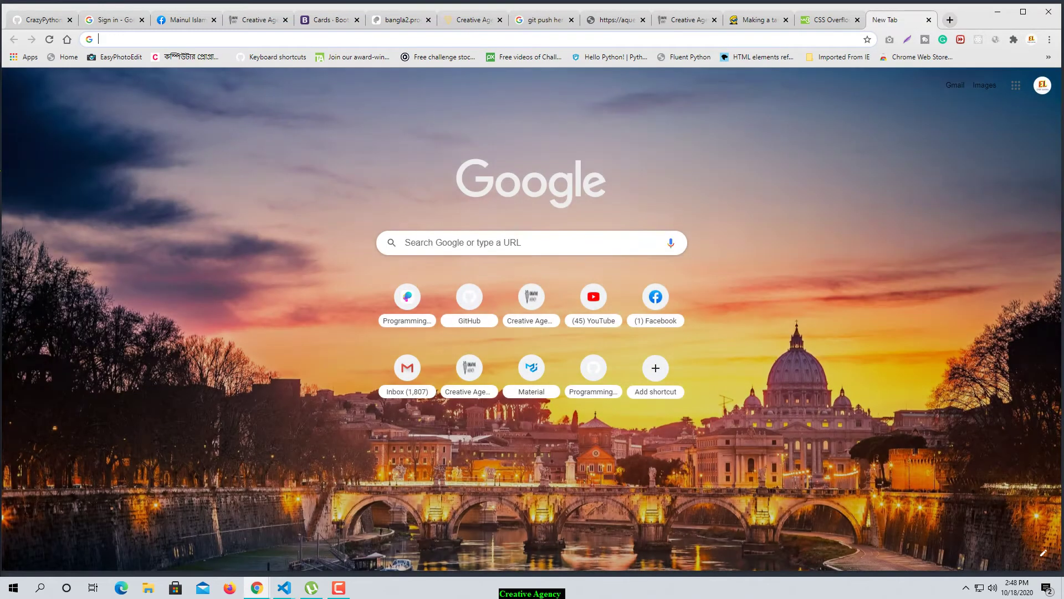
key("ctrl+v")
key("Return")
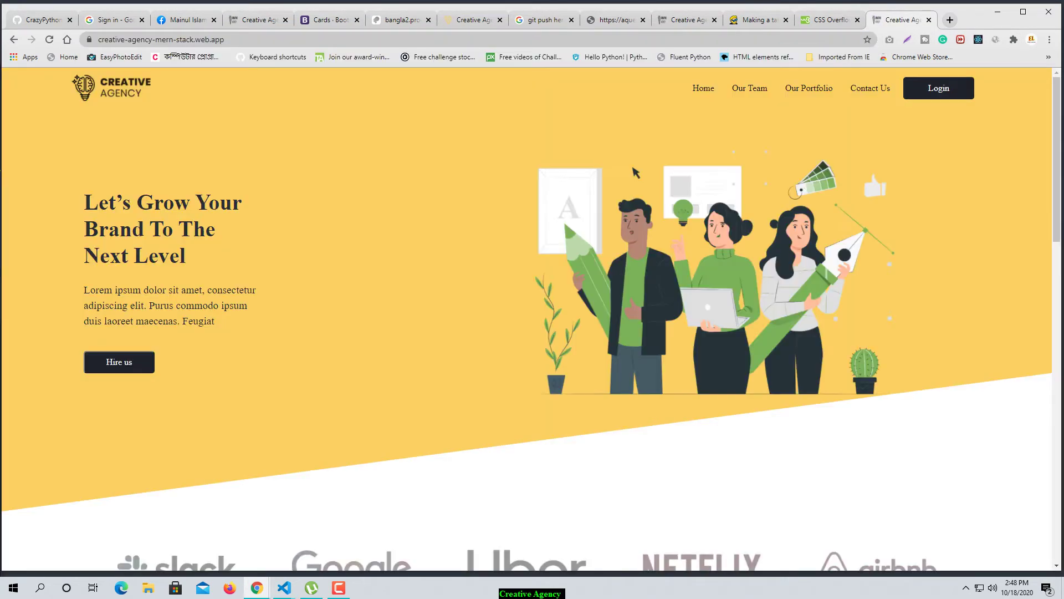
- Log in to the site in the new tab with the English Learning Google account
left_click(939, 88)
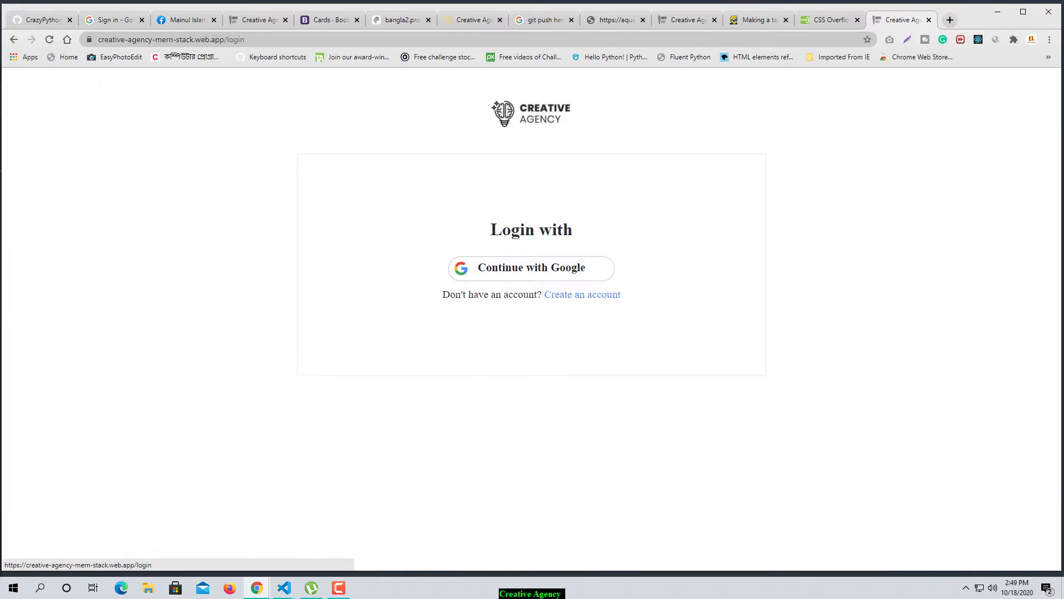
left_click(531, 268)
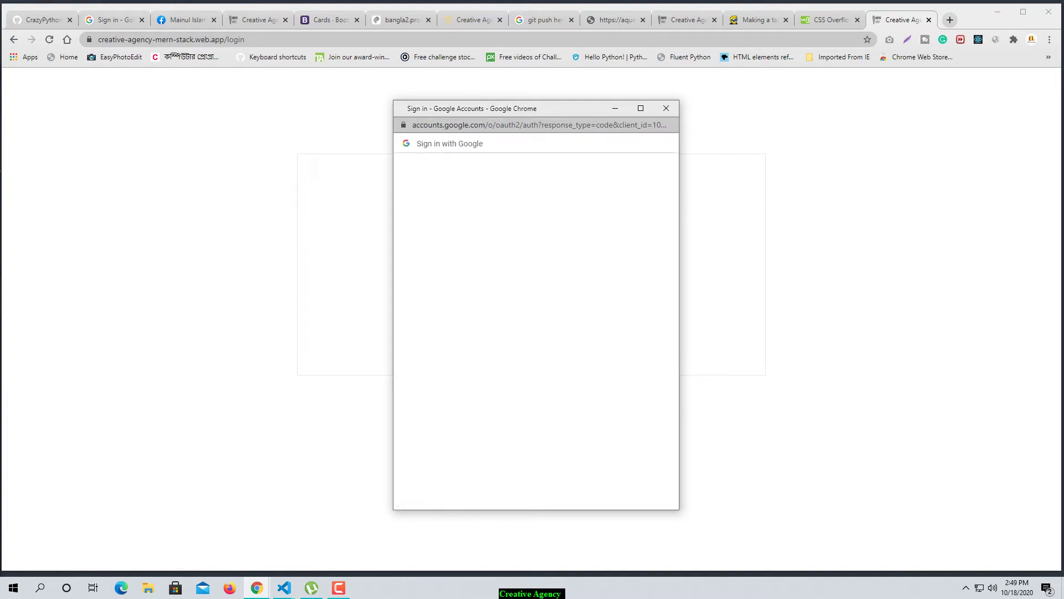
left_click(467, 259)
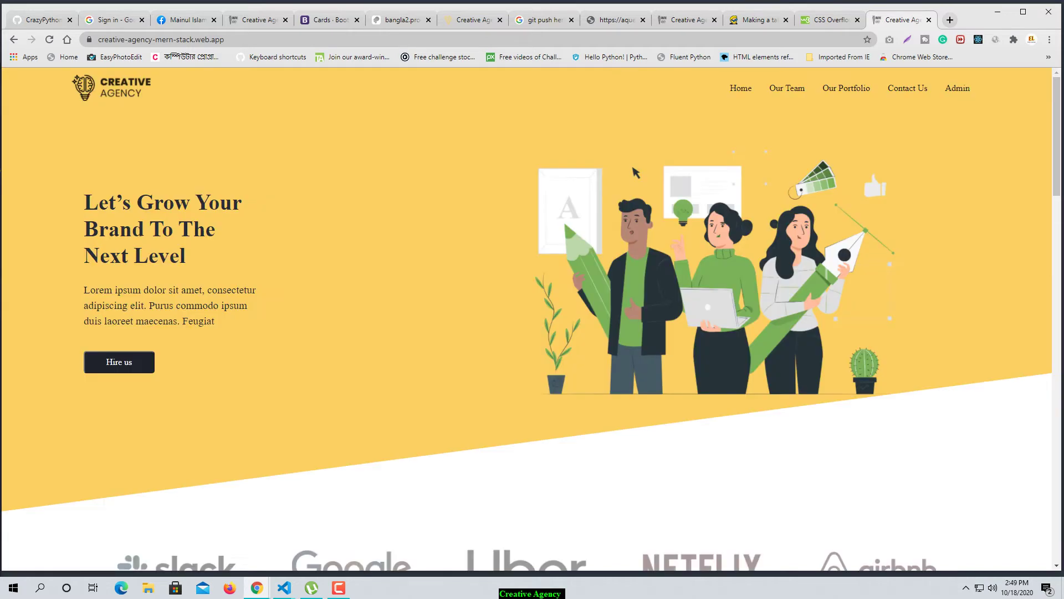
- Split the customer's Order List tab and the second account's tab into separate browser windows placed side by side
left_click(685, 19)
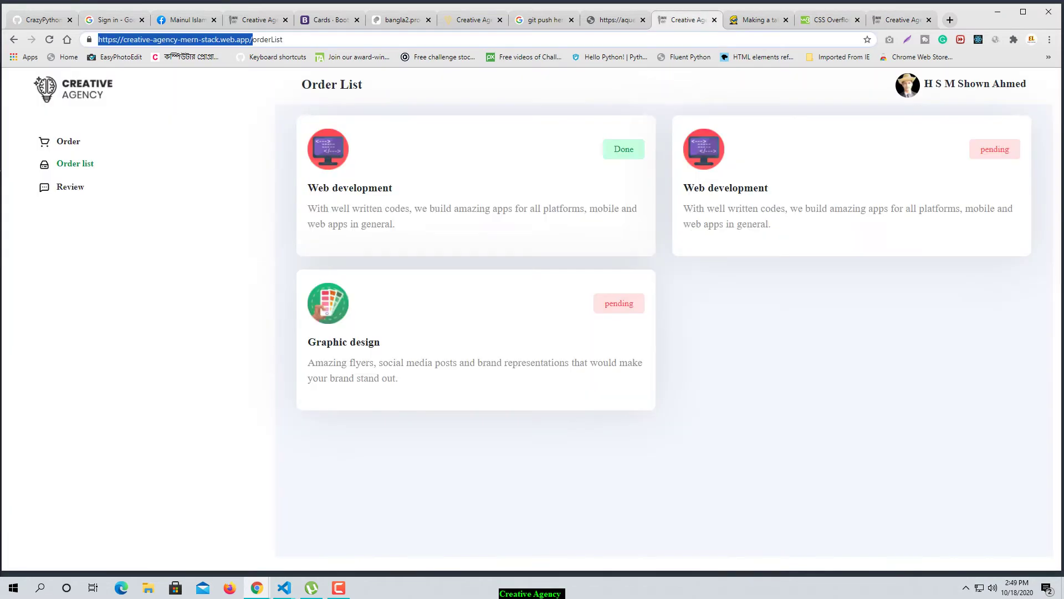
left_click_drag(679, 20, 575, 76)
left_click_drag(897, 20, 1063, 318)
left_click_drag(776, 471, 1061, 332)
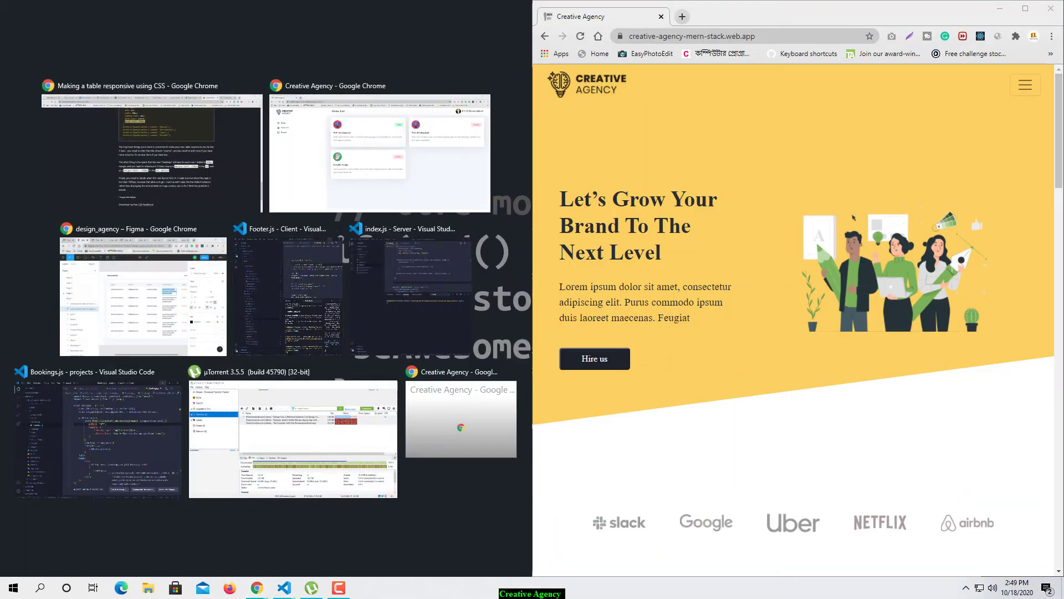
left_click(380, 154)
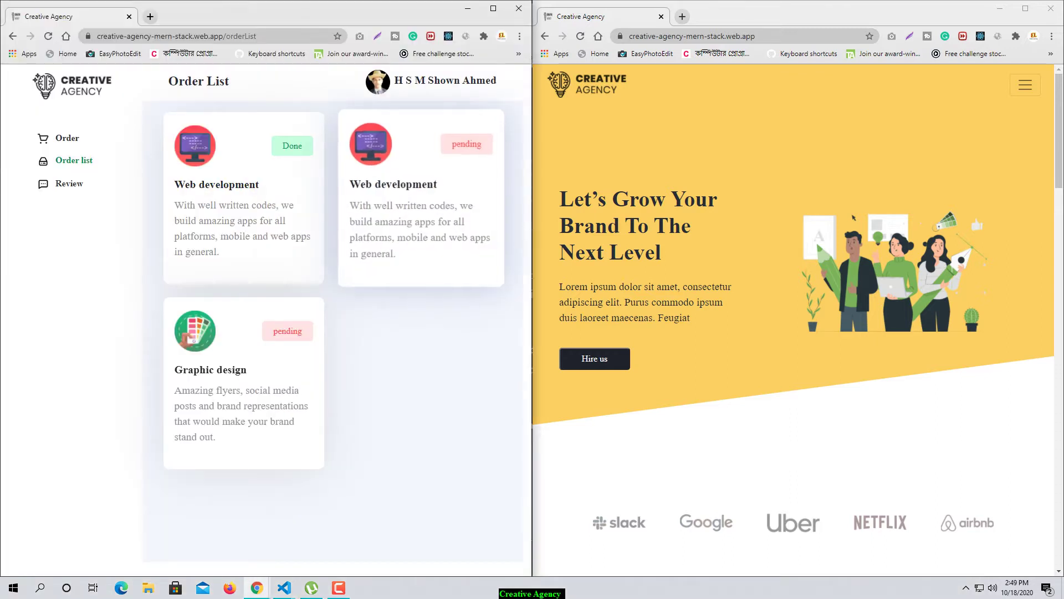
- Open the Admin area in the second account's window and visit its Add Service, Make Admin and Services list pages
left_click(1026, 85)
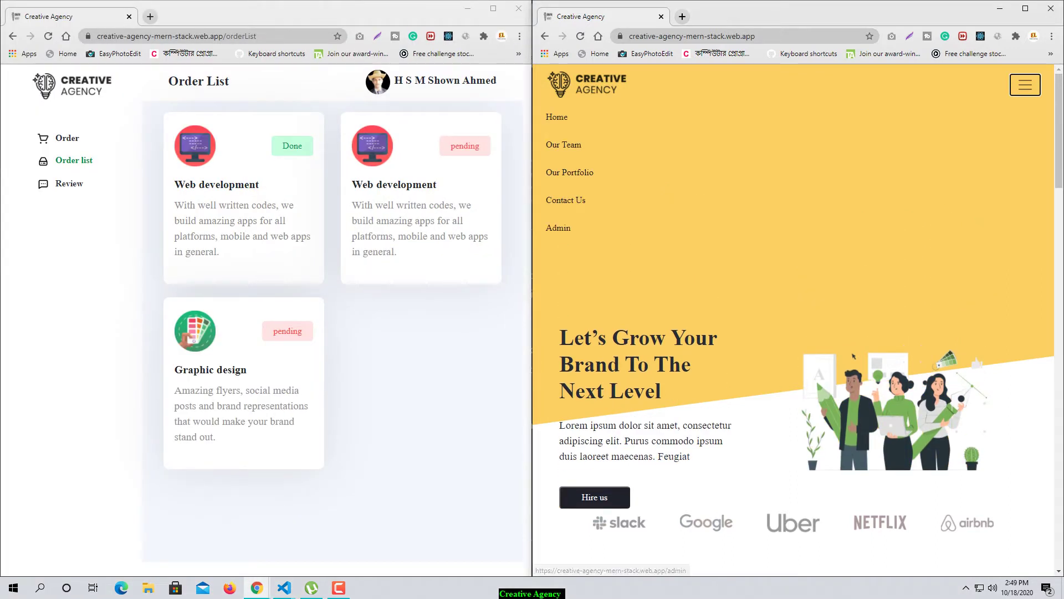
left_click(558, 228)
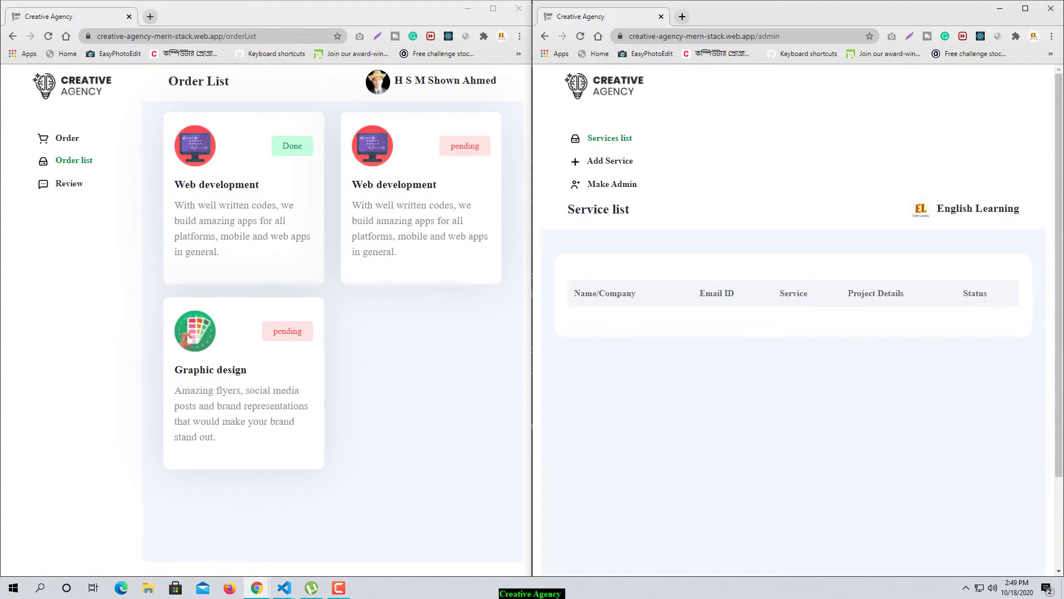
left_click(610, 161)
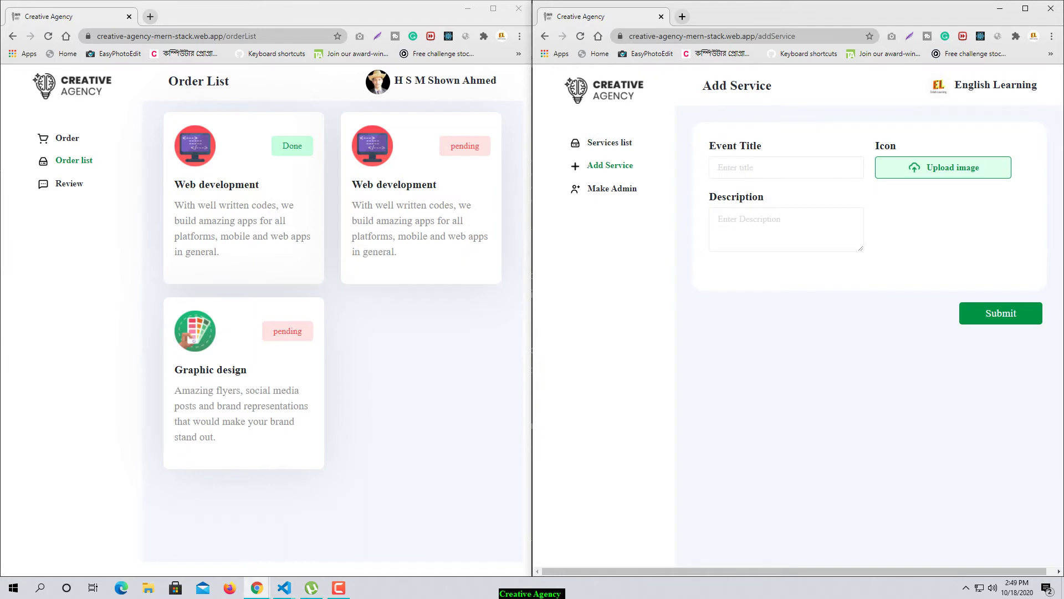
left_click(612, 188)
left_click(610, 142)
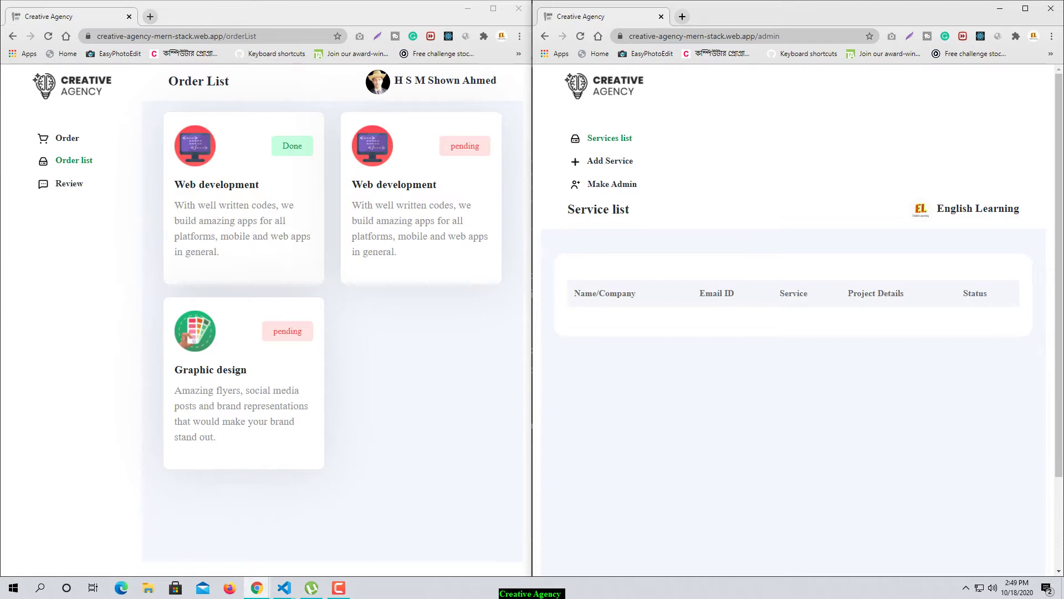
- Inspect the Service list page's network requests of all types in the developer tools, then close the tools
scroll(799, 333, "down", 2)
scroll(798, 332, "up", 2)
right_click(702, 417)
left_click(726, 547)
left_click(702, 407)
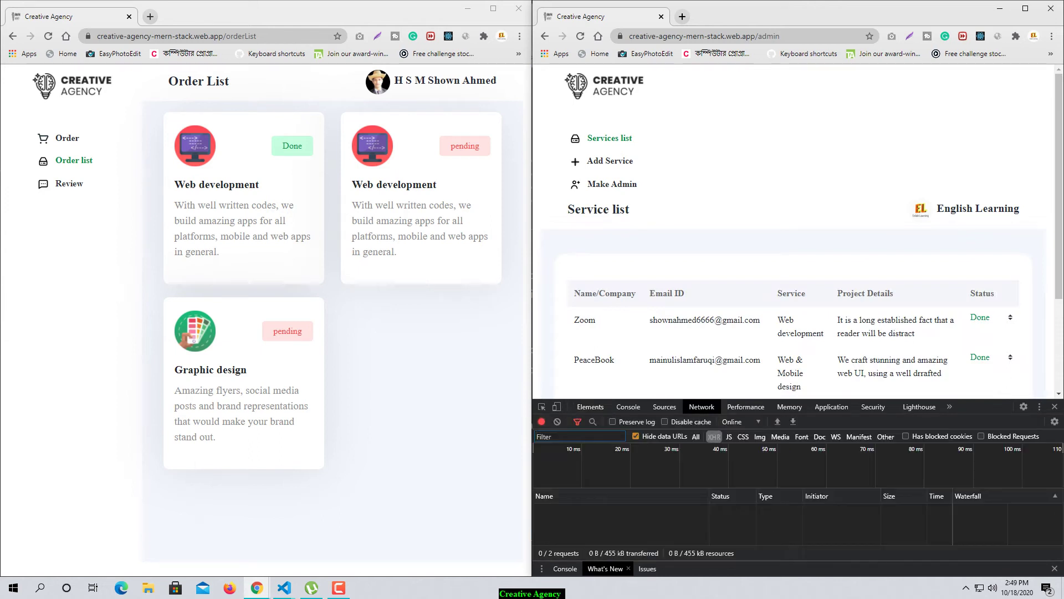
left_click(714, 437)
left_click(696, 436)
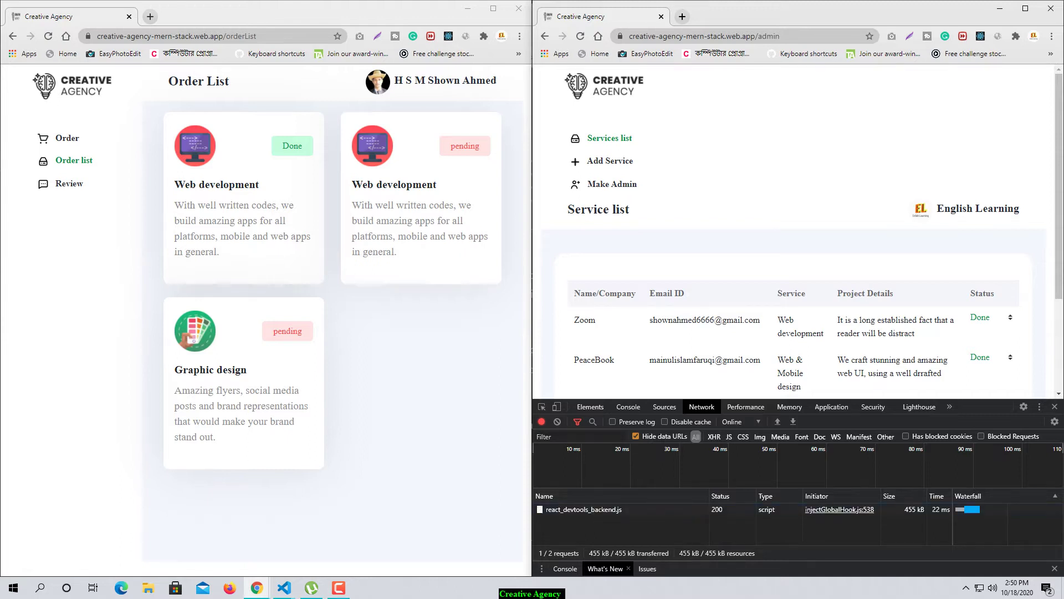
key("F12")
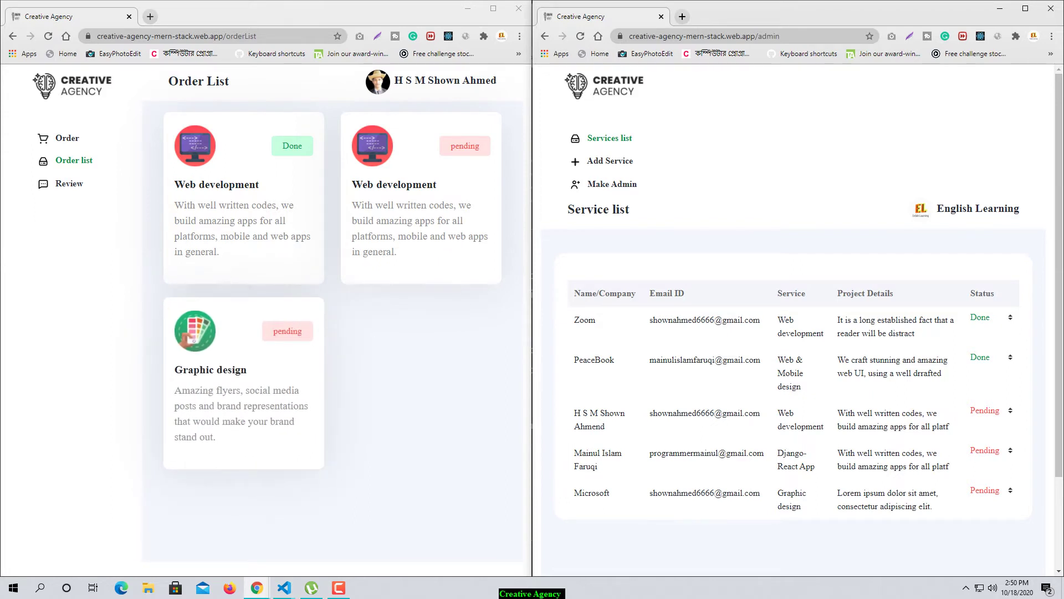
- Set the Microsoft order's status to Ongoing and reload the customer's Order List page
left_click(991, 490)
key("Return")
left_click(74, 160)
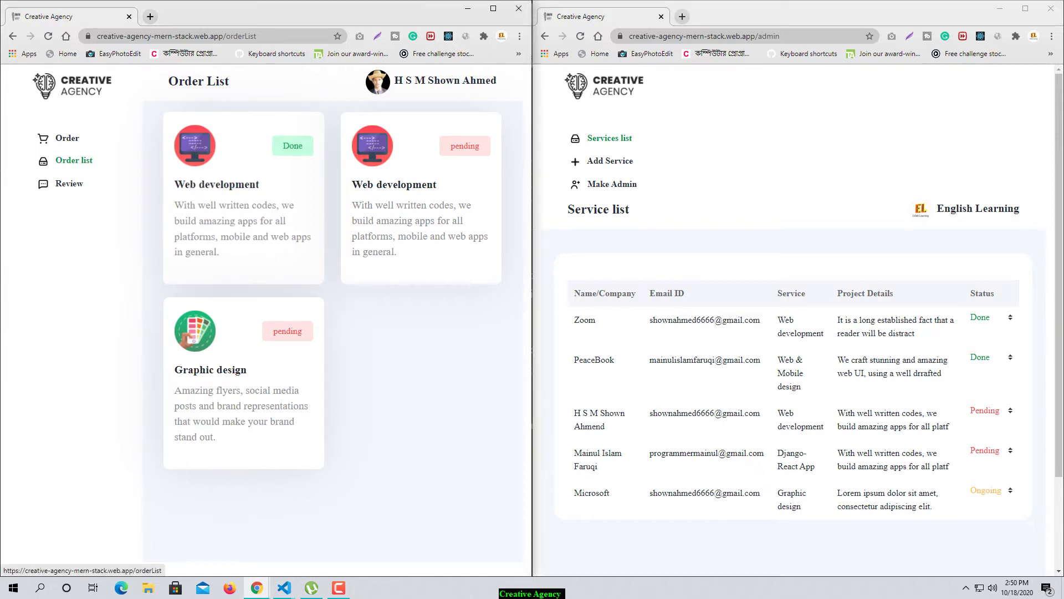
left_click(48, 36)
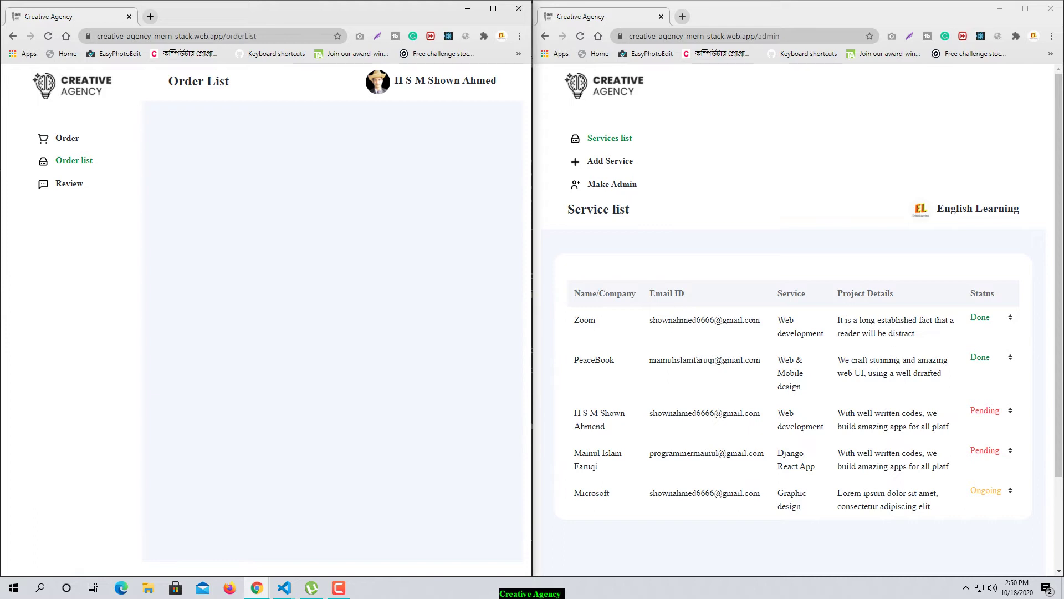
- View the admin's Add Service form and its Event Title suggestions, then go back to the Services list
key("alt+Tab")
mouse_move(533, 197)
left_mouse_down()
mouse_move(508, 201)
mouse_move(558, 205)
mouse_move(531, 211)
left_mouse_up()
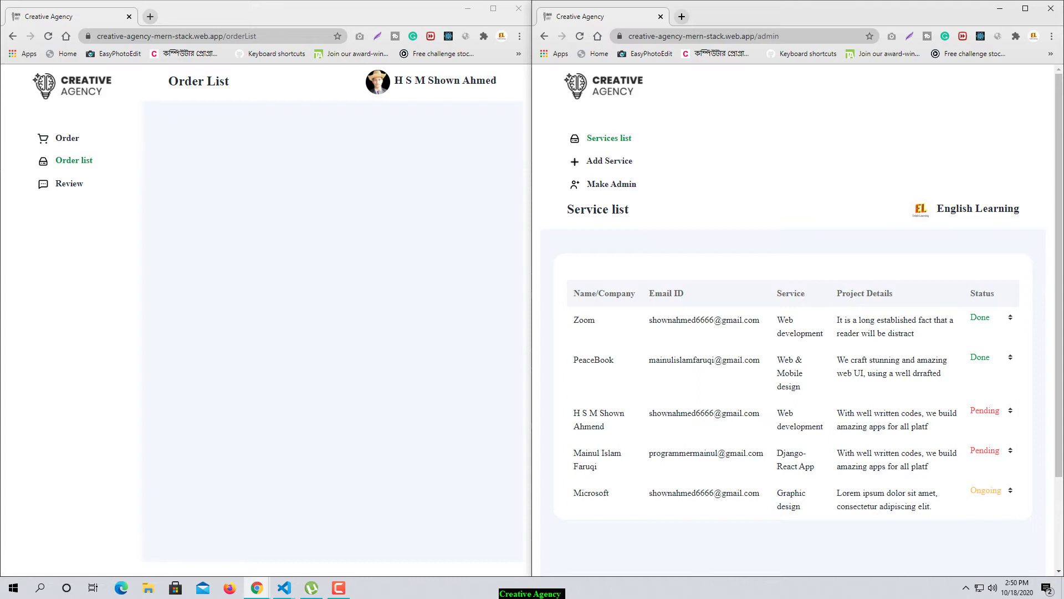
left_click(609, 161)
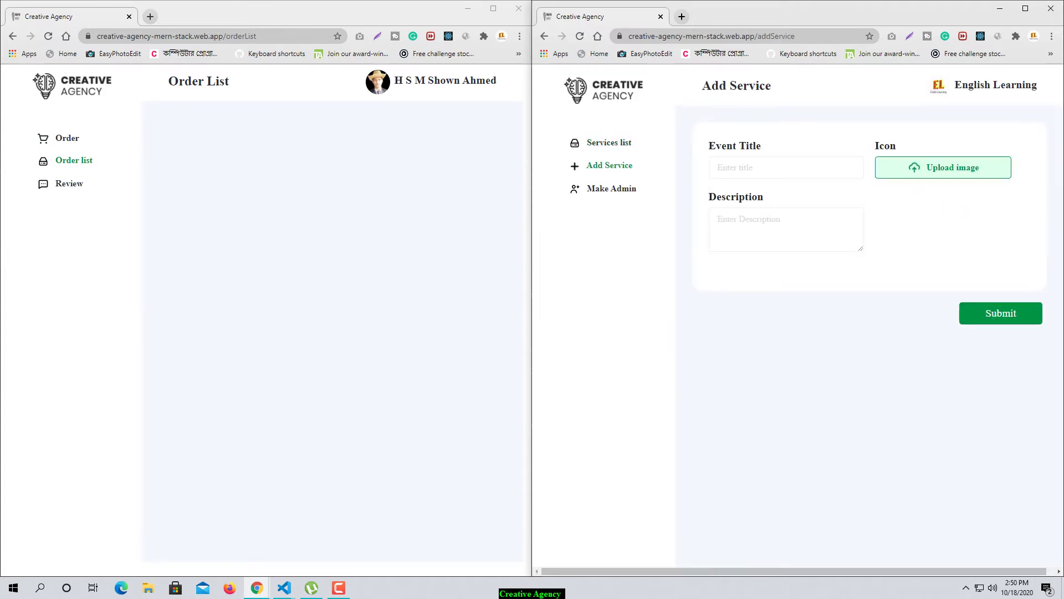
left_click(754, 167)
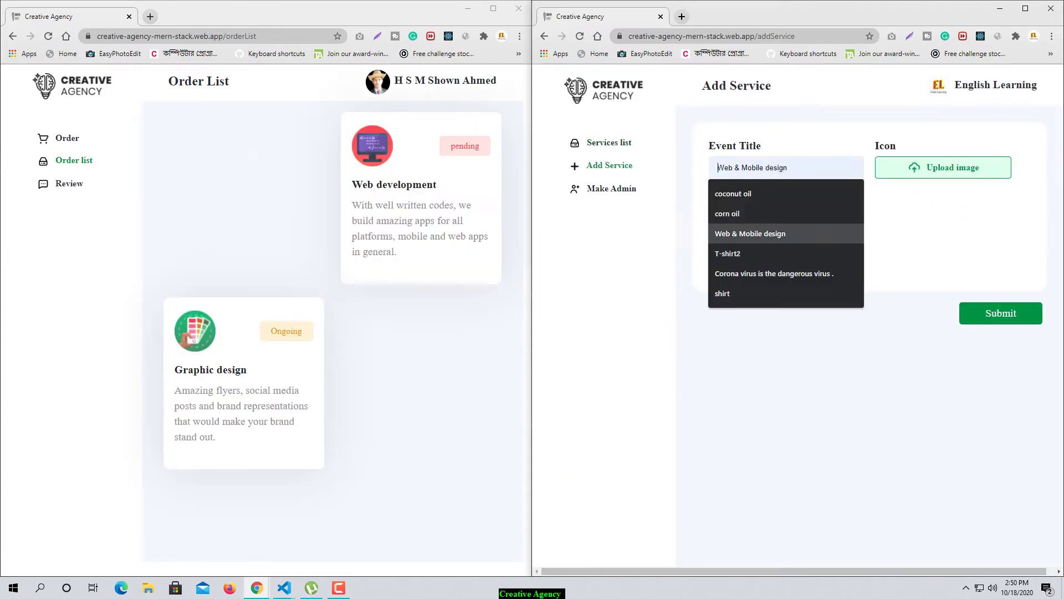
left_click(609, 142)
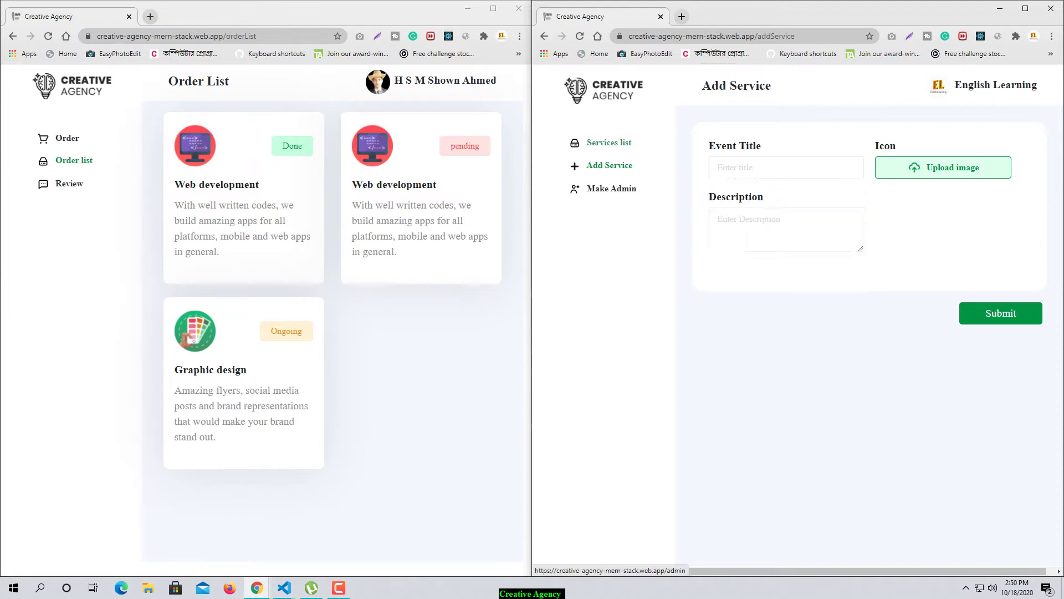
- Open the admin's Services list and go back to the Add Service form
left_click(610, 162)
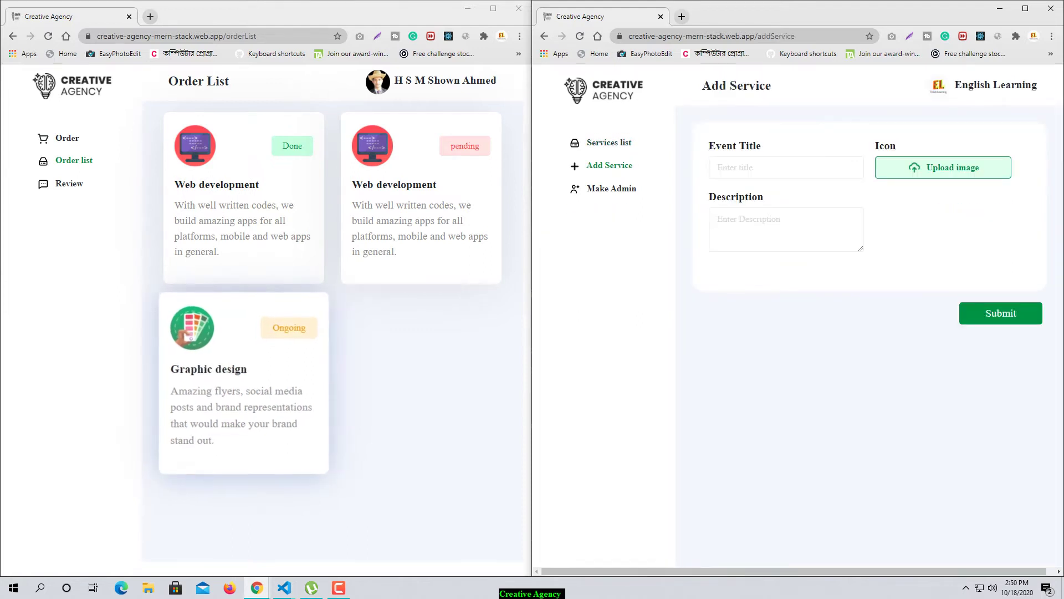
left_click(609, 142)
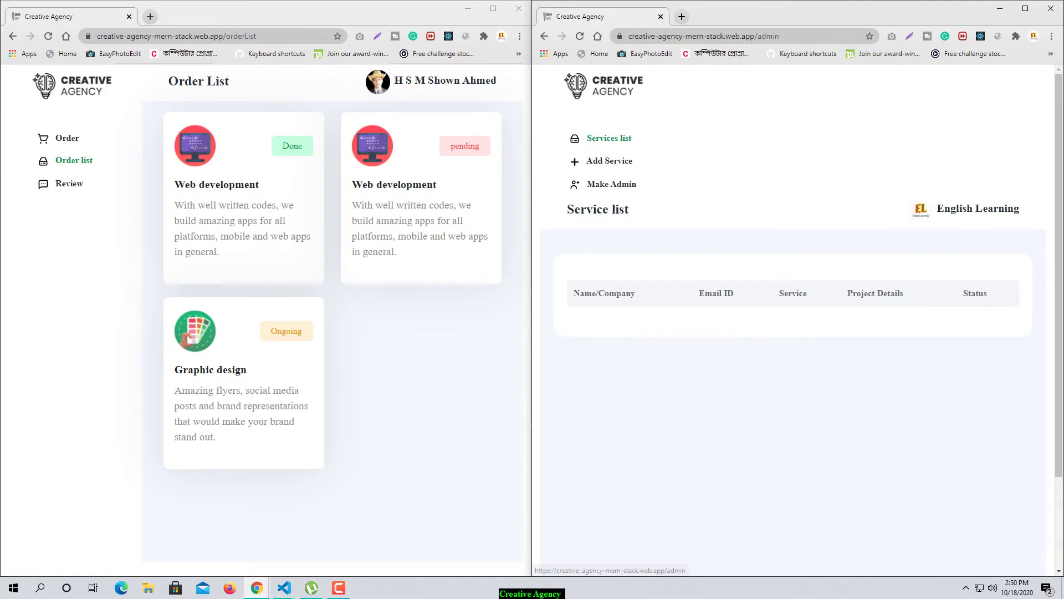
left_click(609, 160)
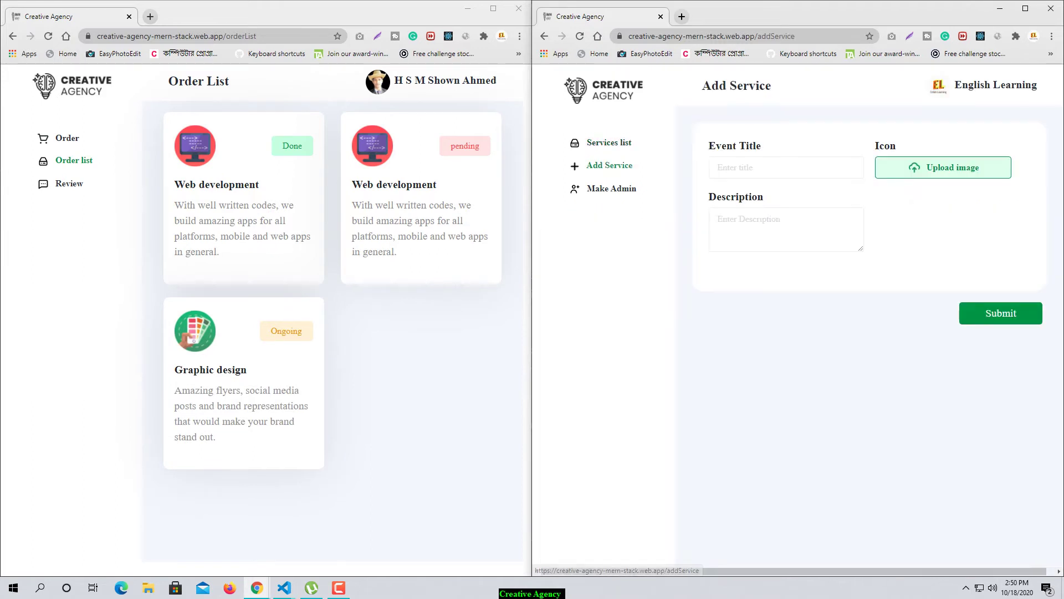
- Fill in the Event Title with the suggested entry Web & Mobile design
left_click(776, 167)
key("Down")
key("Down")
key("Down")
key("Return")
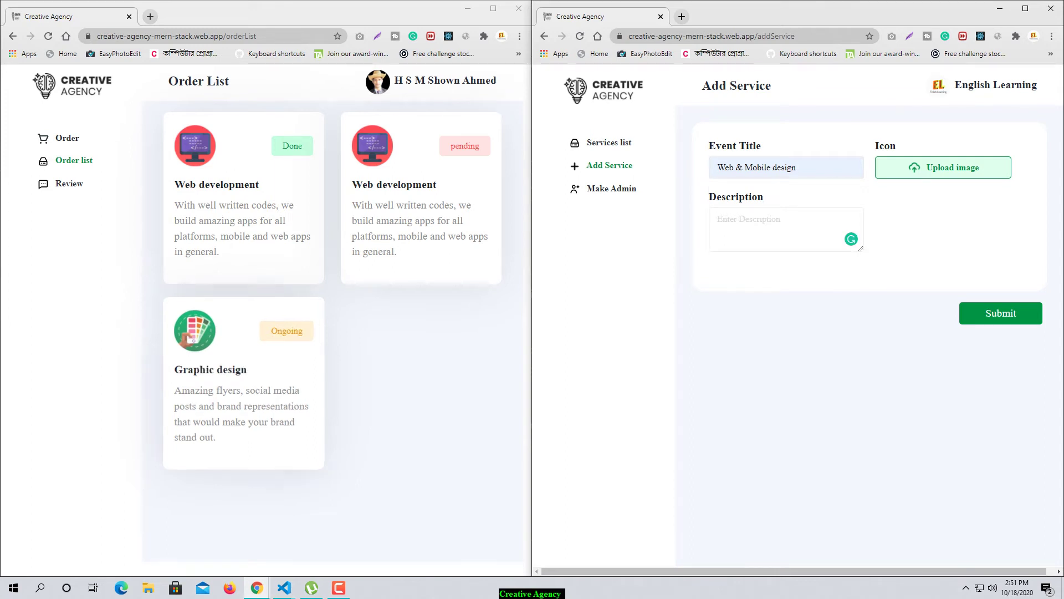
left_click(244, 383)
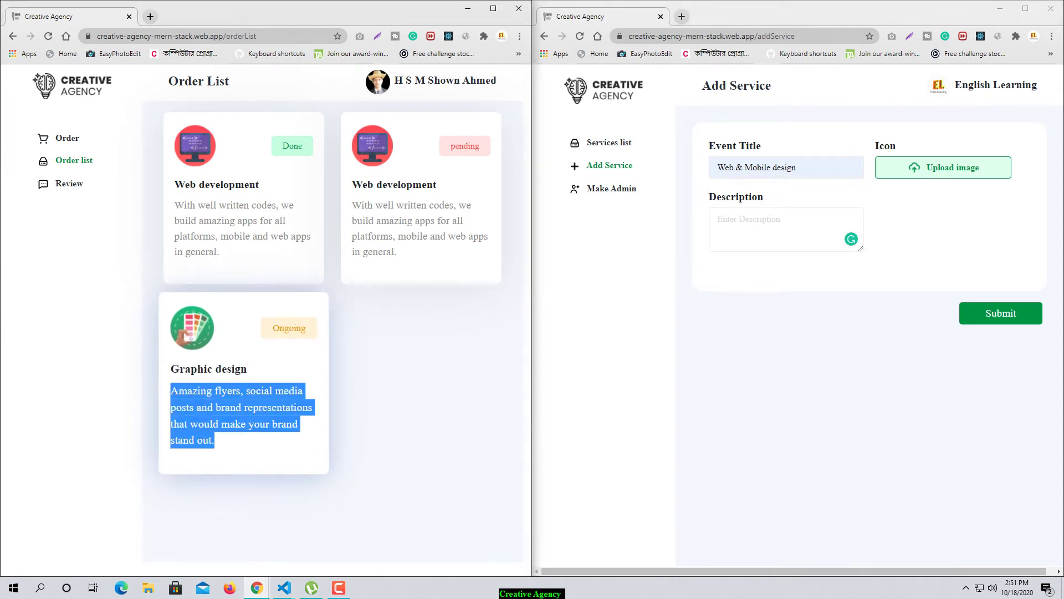
left_click_drag(223, 255, 171, 205)
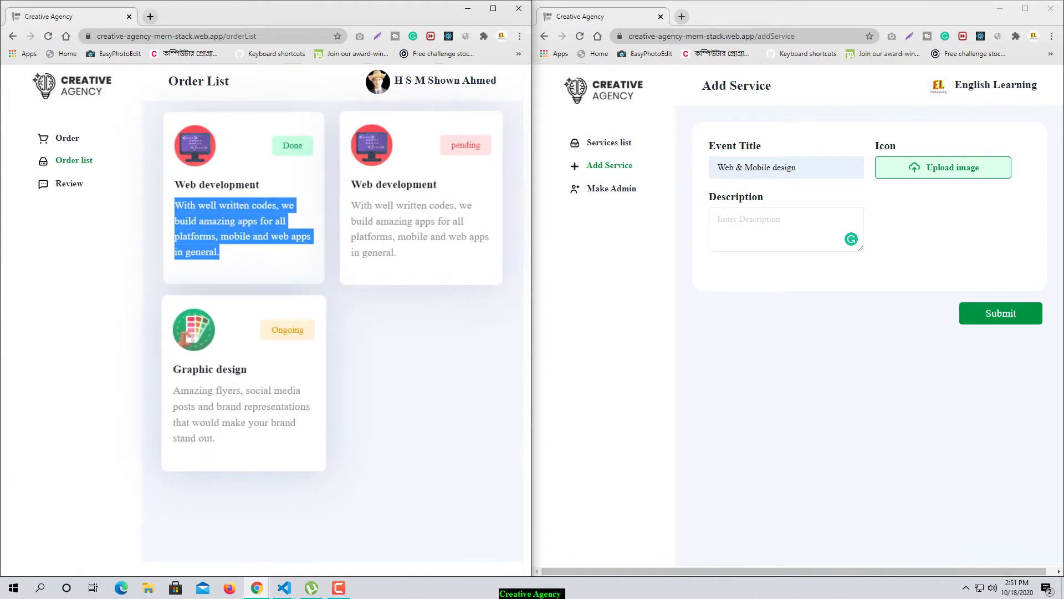
left_click_drag(724, 168, 797, 167)
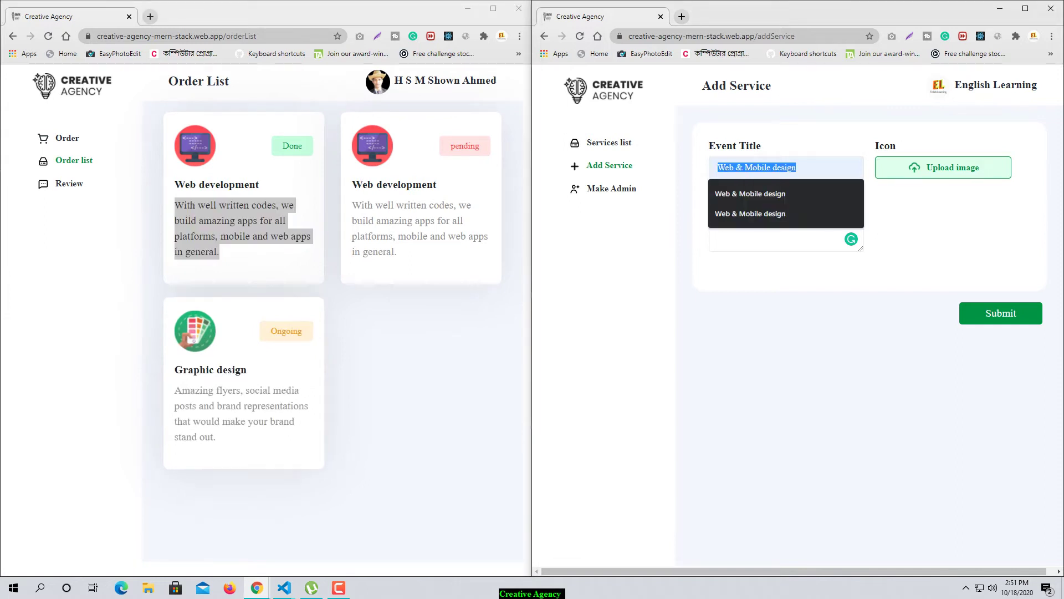
- Copy the title Graphic design from the customer's order card and replace the new service's Event Title with it
left_click_drag(249, 371, 171, 370)
key("ctrl+c")
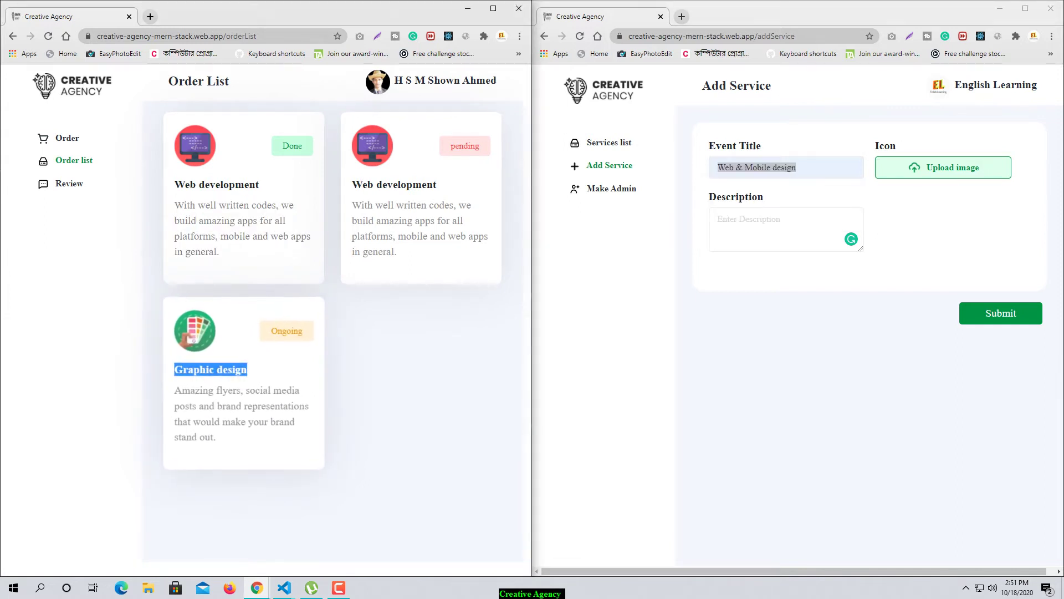
left_click_drag(800, 167, 716, 168)
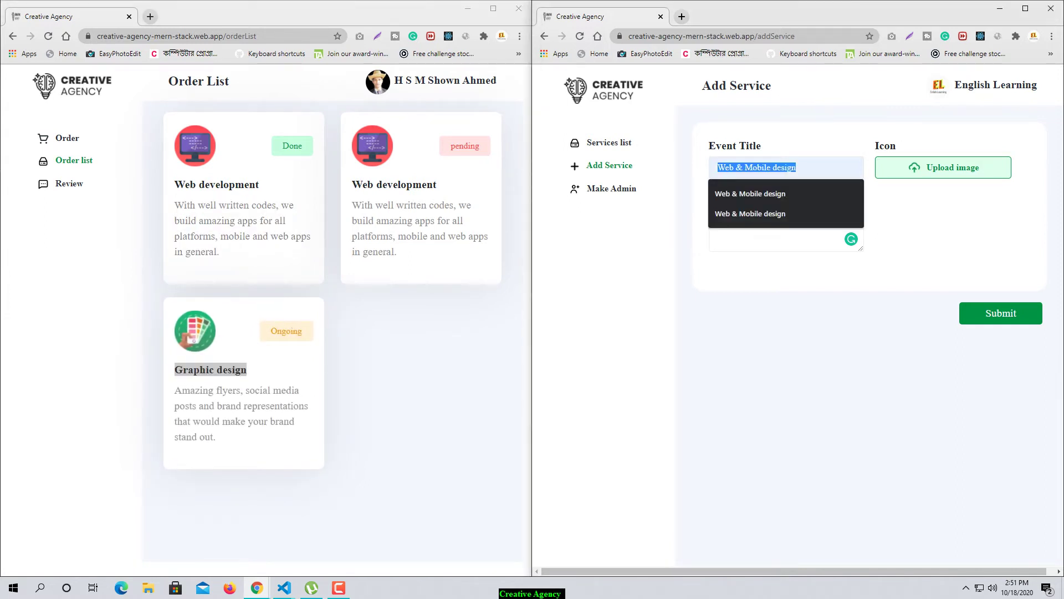
key("ctrl+v")
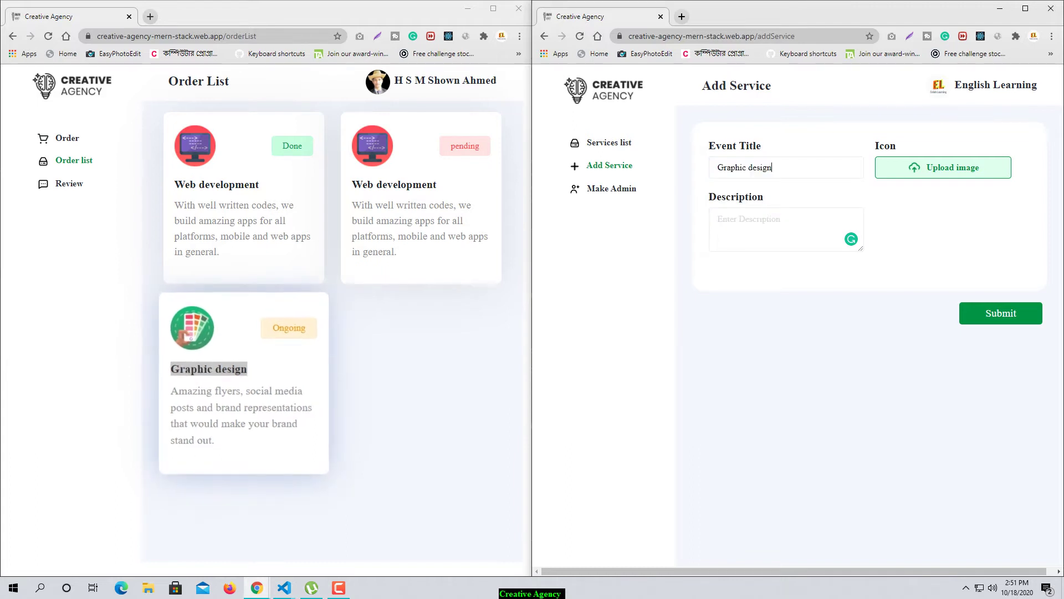
- Copy the Graphic design order card's description text into the new service's Description
left_click_drag(218, 441, 170, 390)
key("ctrl+c")
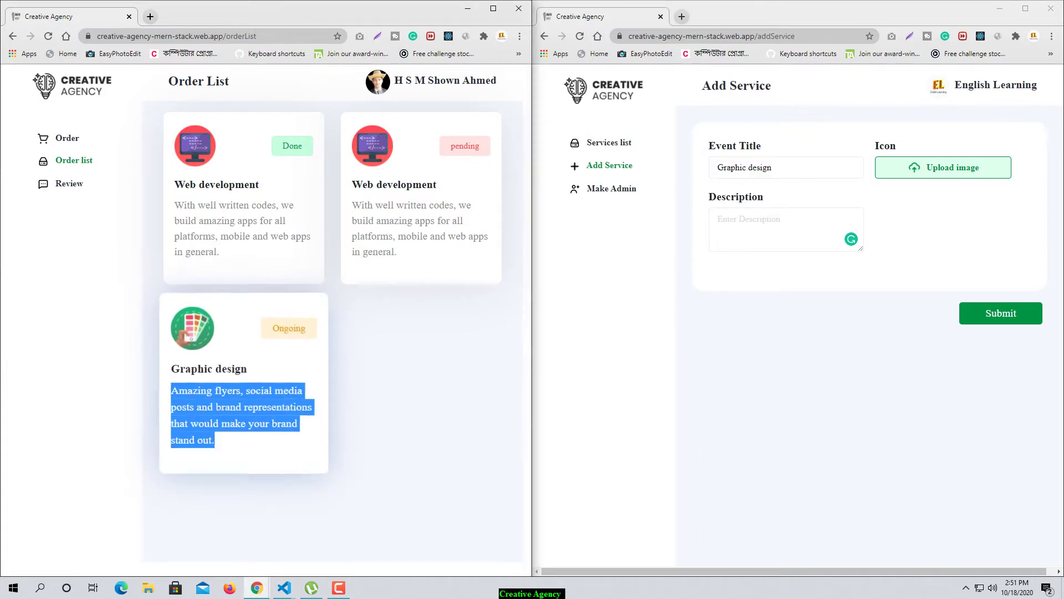
left_click(760, 222)
key("ctrl+v")
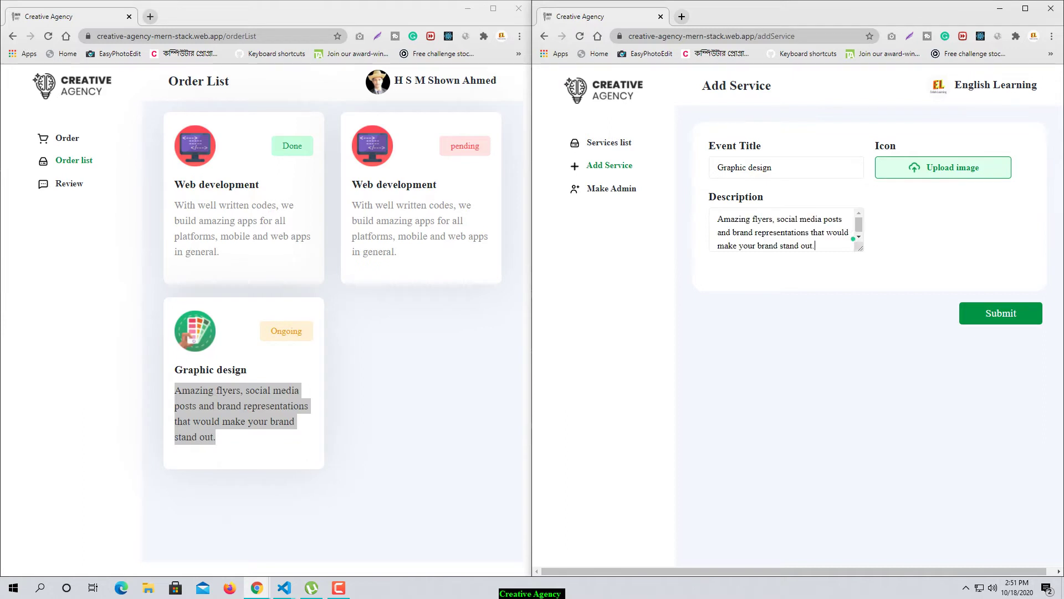
- Upload the service4 image as the new service's icon and submit the service
left_click(942, 167)
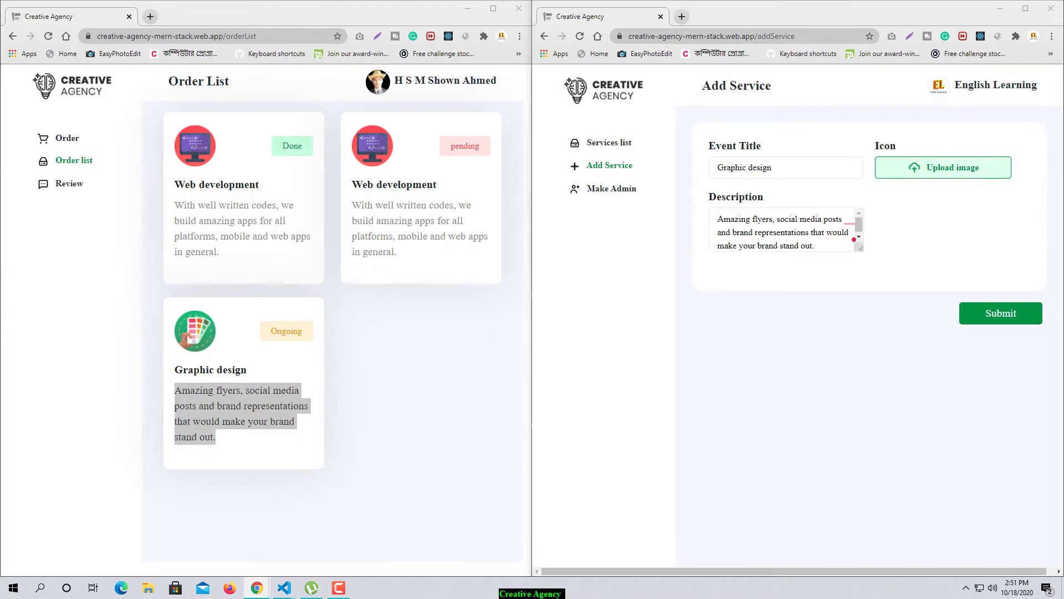
left_click(956, 92)
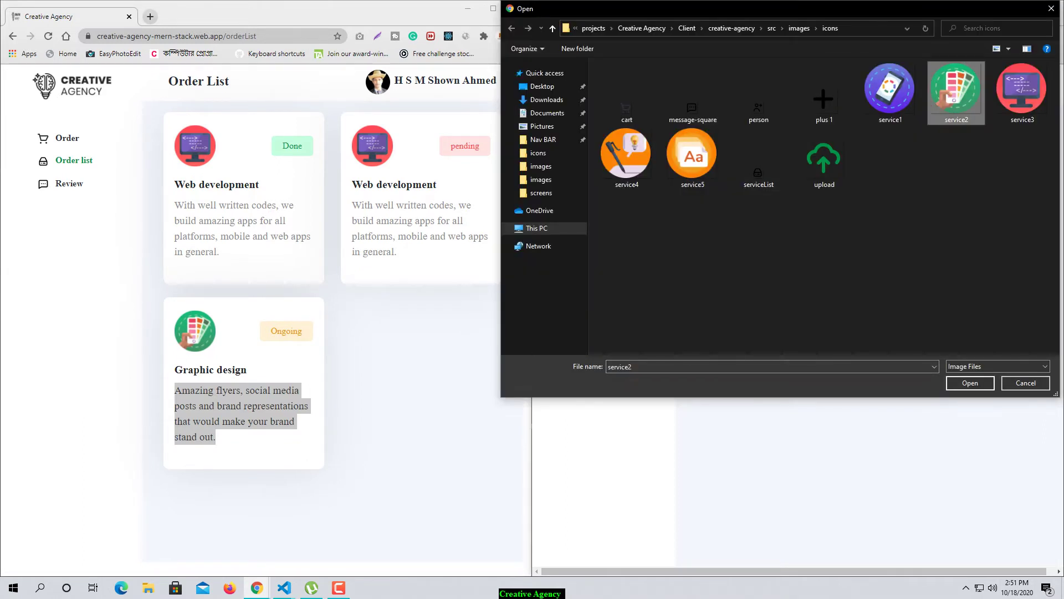
left_click(629, 158)
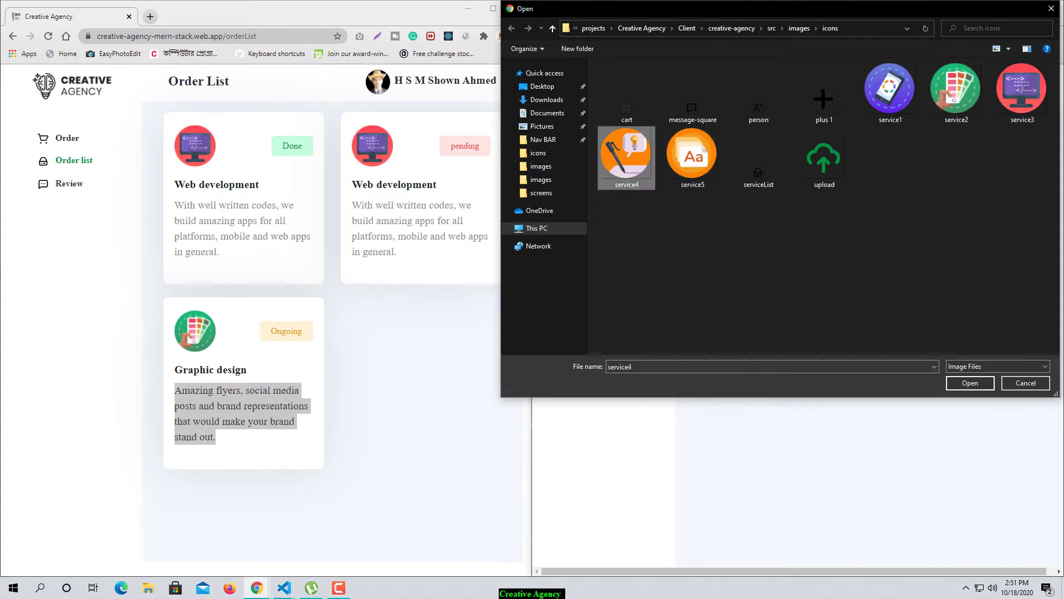
left_click(970, 382)
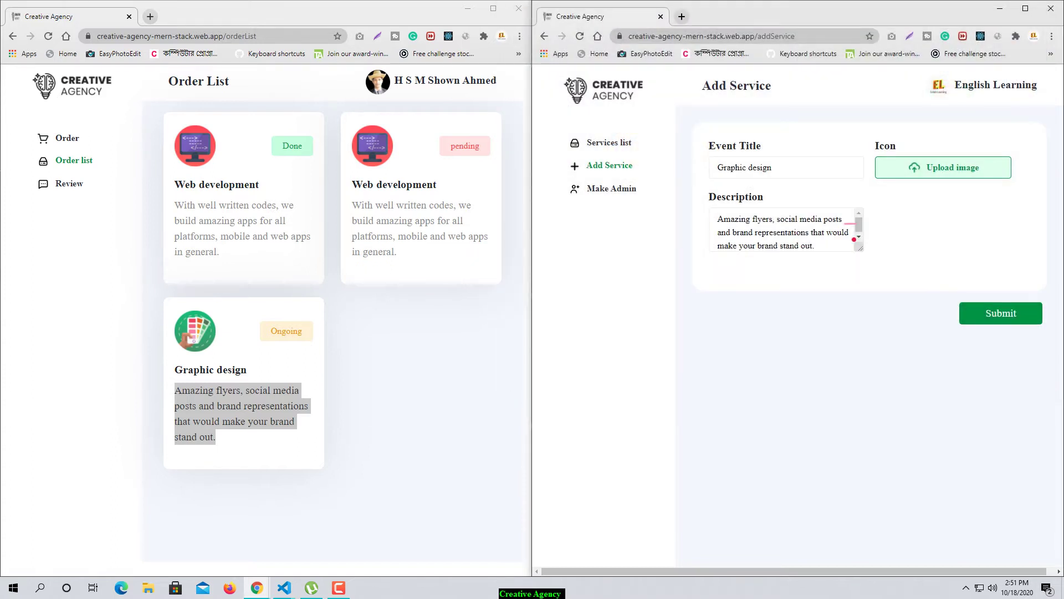
left_click(1000, 313)
- Examine the services section of the admin window's home page for the newly added Graphic design service
scroll(793, 322, "down", 7)
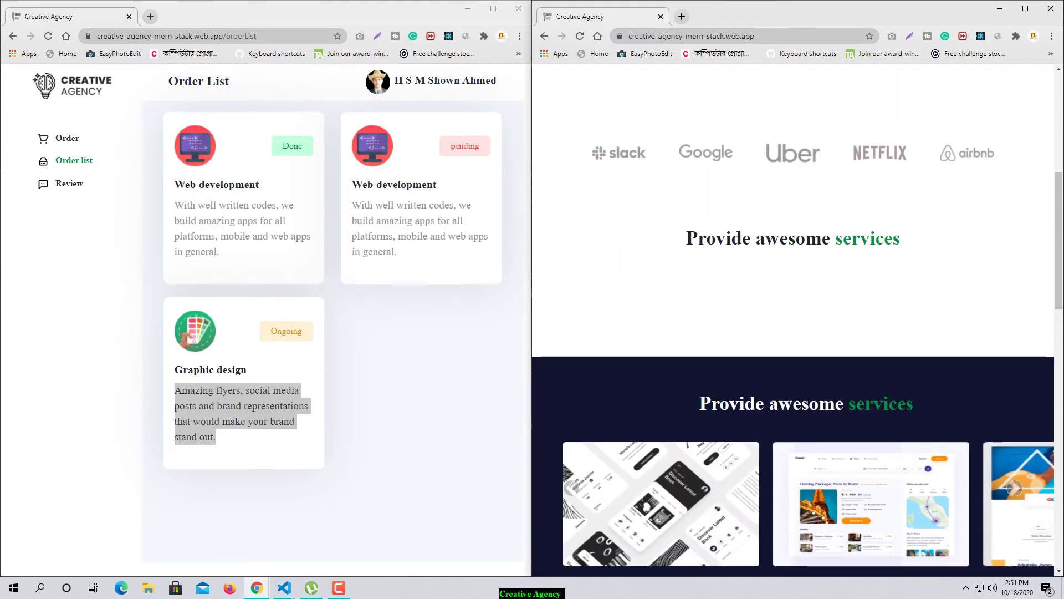
scroll(793, 321, "down", 2)
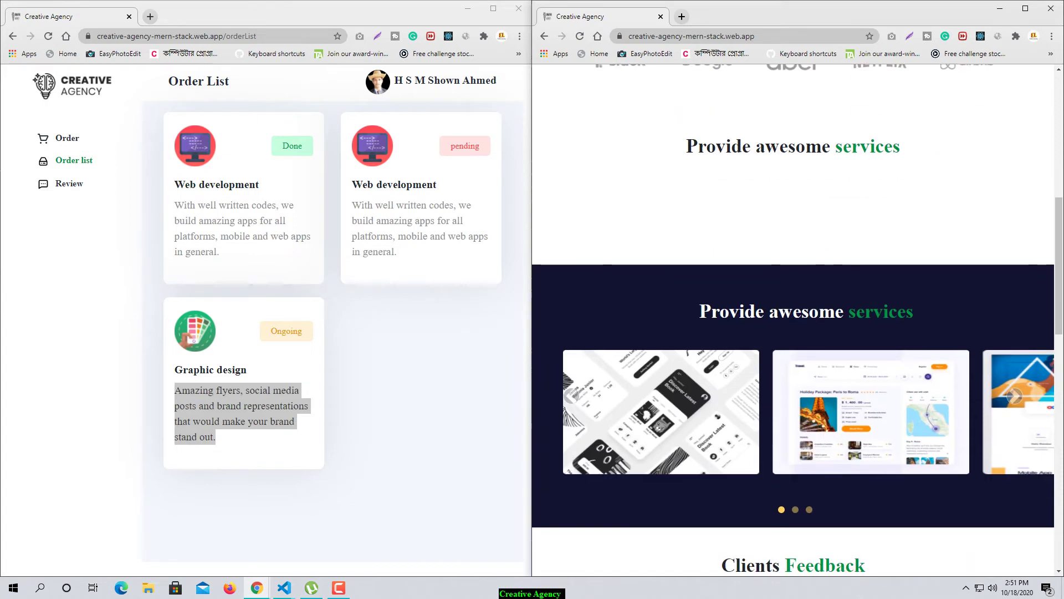
scroll(793, 321, "down", 4)
scroll(793, 321, "up", 2)
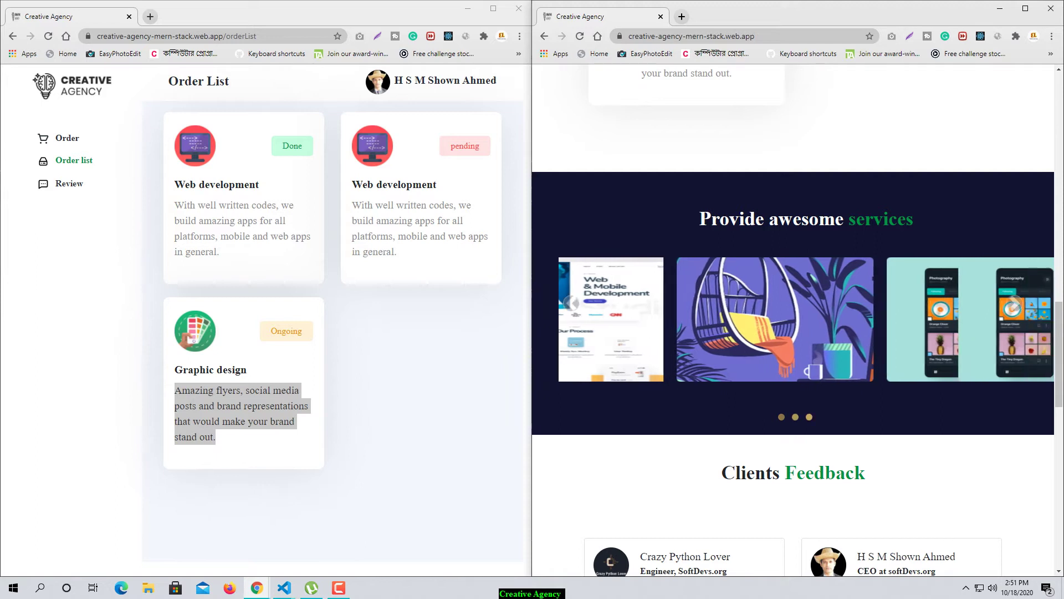
scroll(793, 322, "up", 6)
scroll(831, 360, "up", 3)
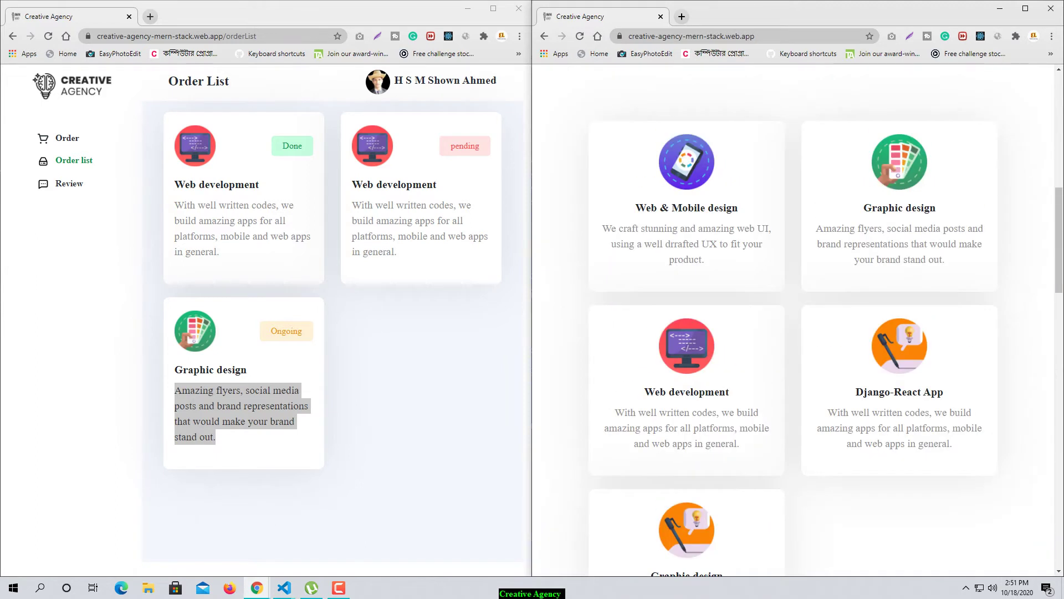
scroll(688, 388, "down", 3)
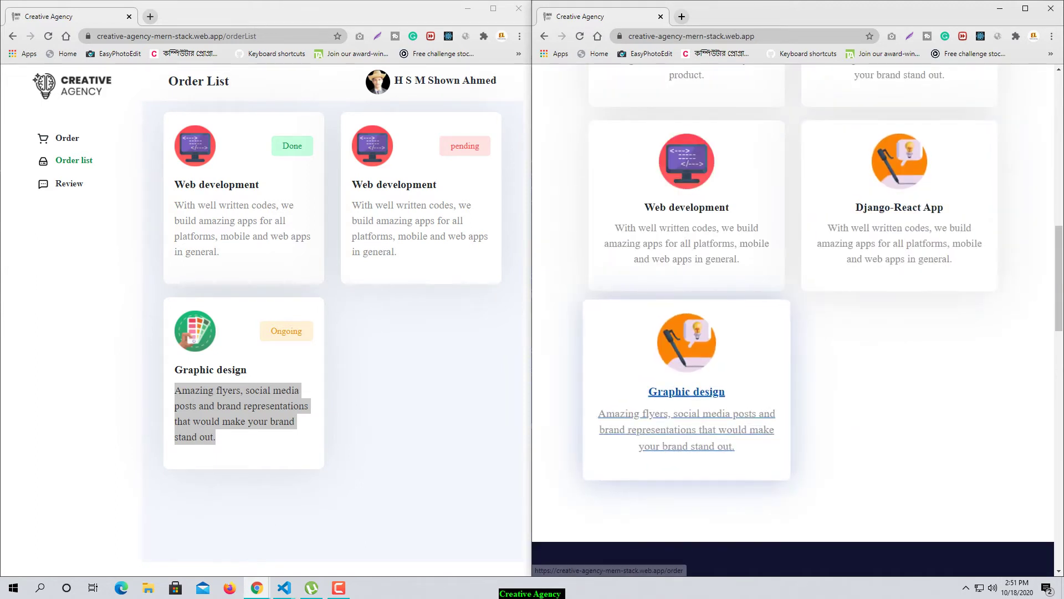
scroll(687, 443, "up", 2)
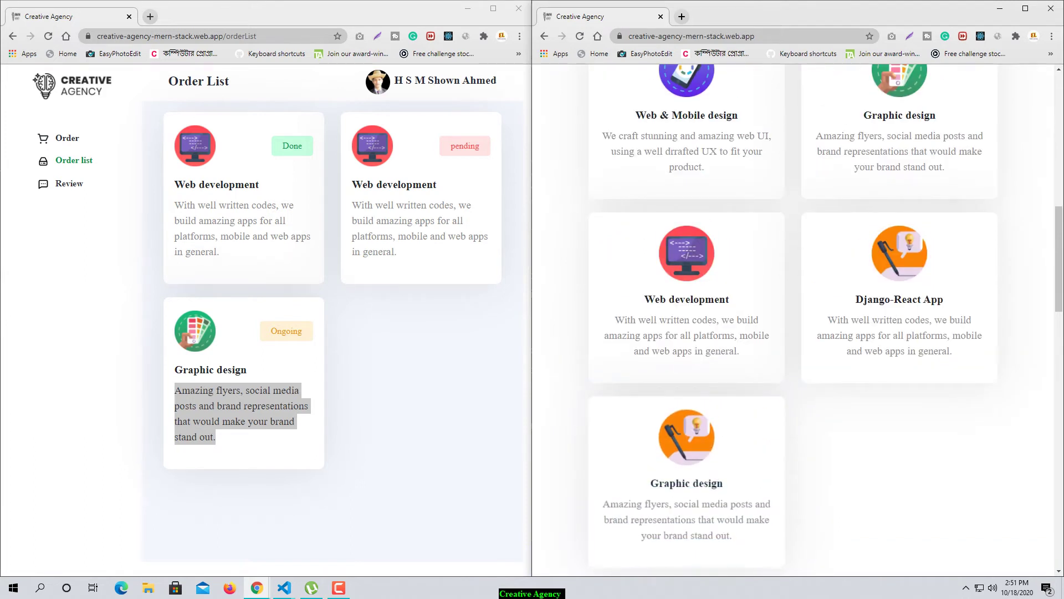
- Widen the admin's browser window over the customer's and examine the home page's service cards and client feedback
left_click_drag(531, 275, 390, 357)
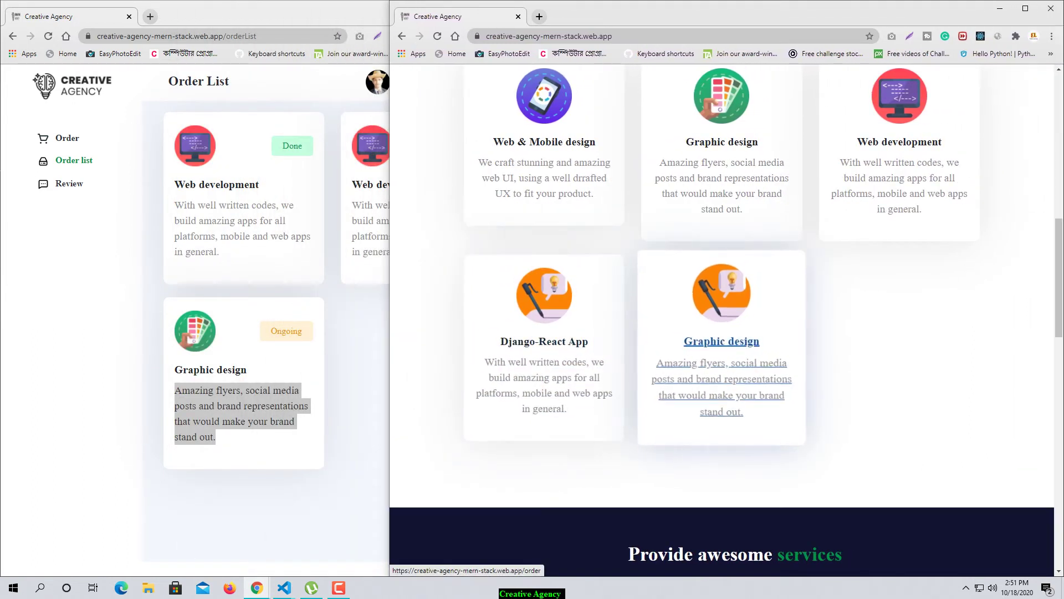
scroll(721, 177, "down", 10)
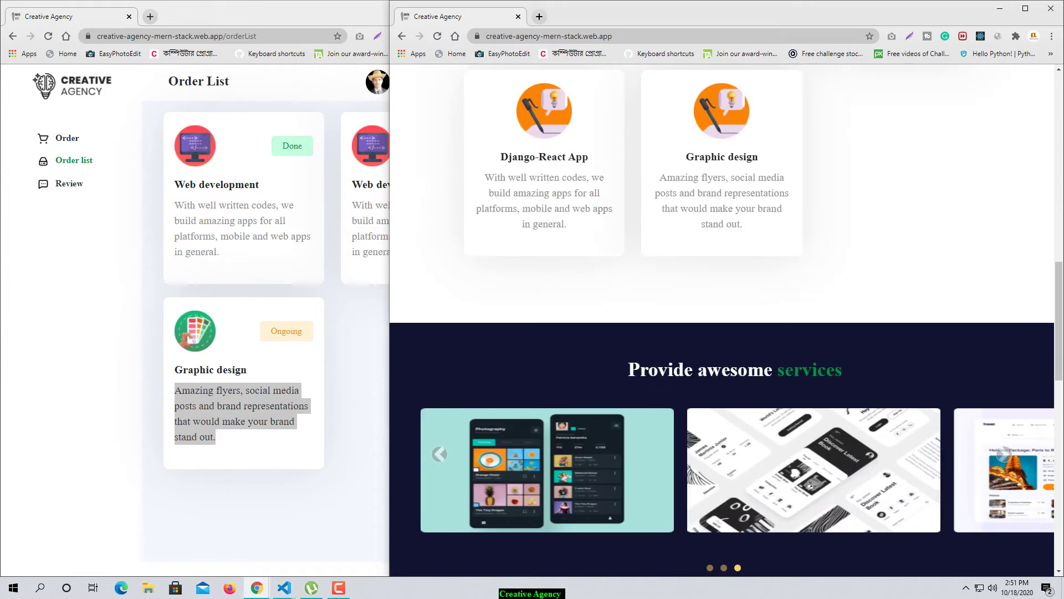
scroll(721, 316, "up", 5)
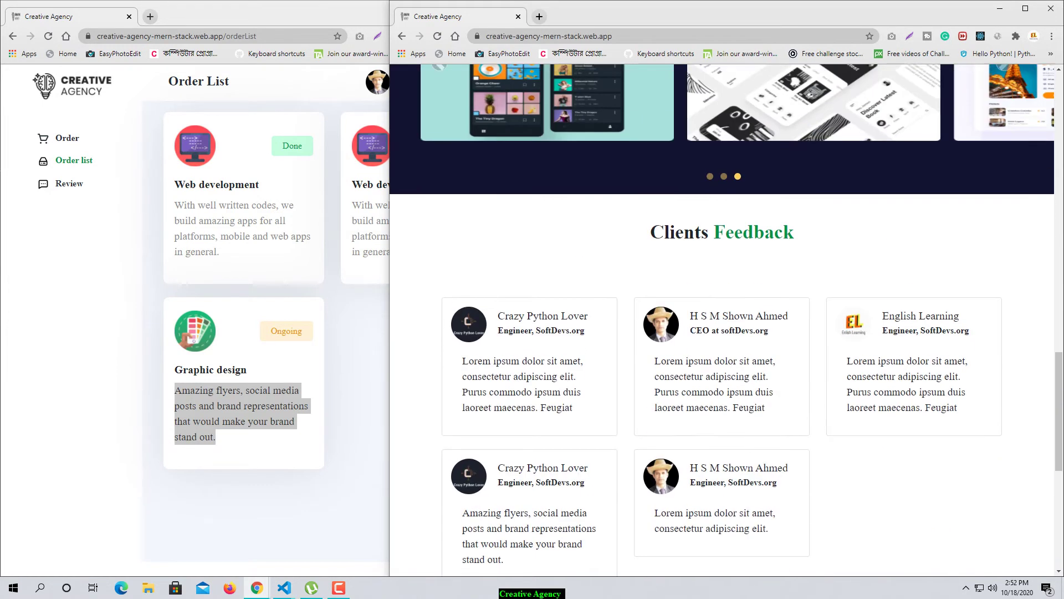
scroll(721, 321, "up", 7)
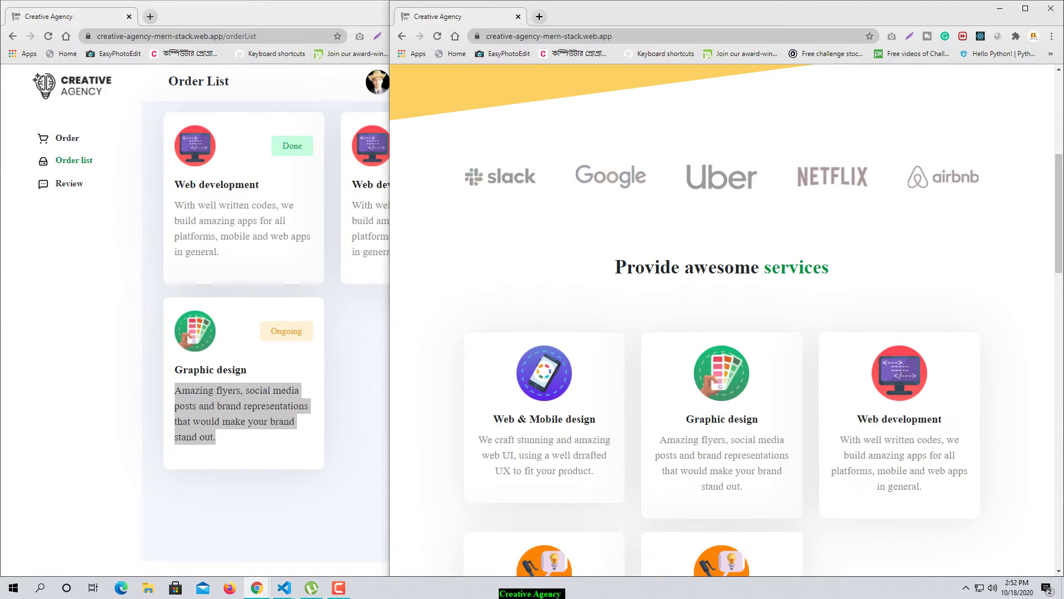
- Restore the admin window to half the screen and view the Clients Feedback section
left_click_drag(389, 225, 529, 227)
scroll(792, 322, "down", 10)
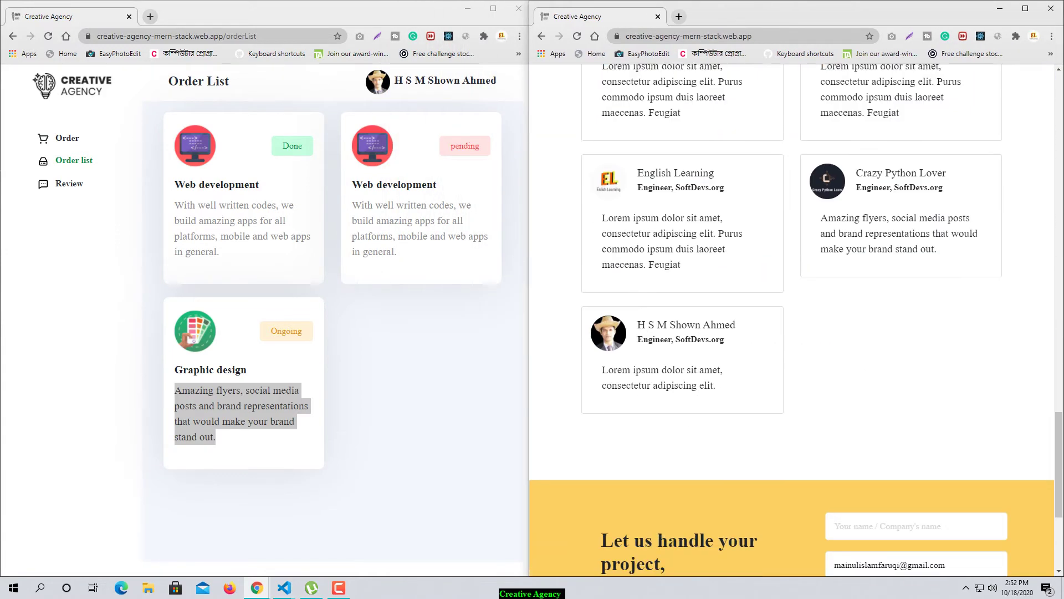
scroll(791, 321, "up", 3)
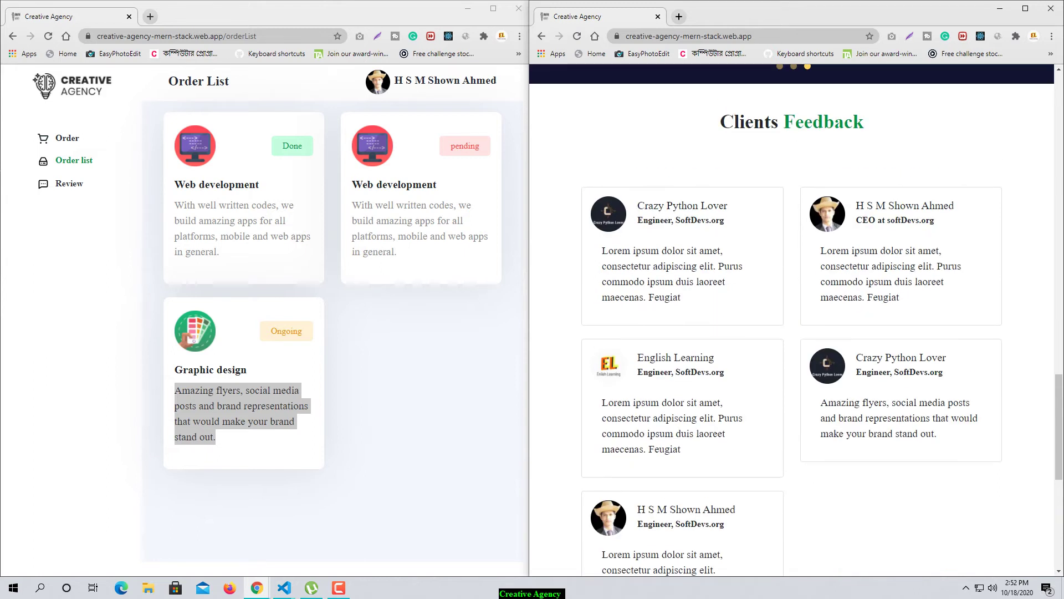
scroll(792, 322, "down", 3)
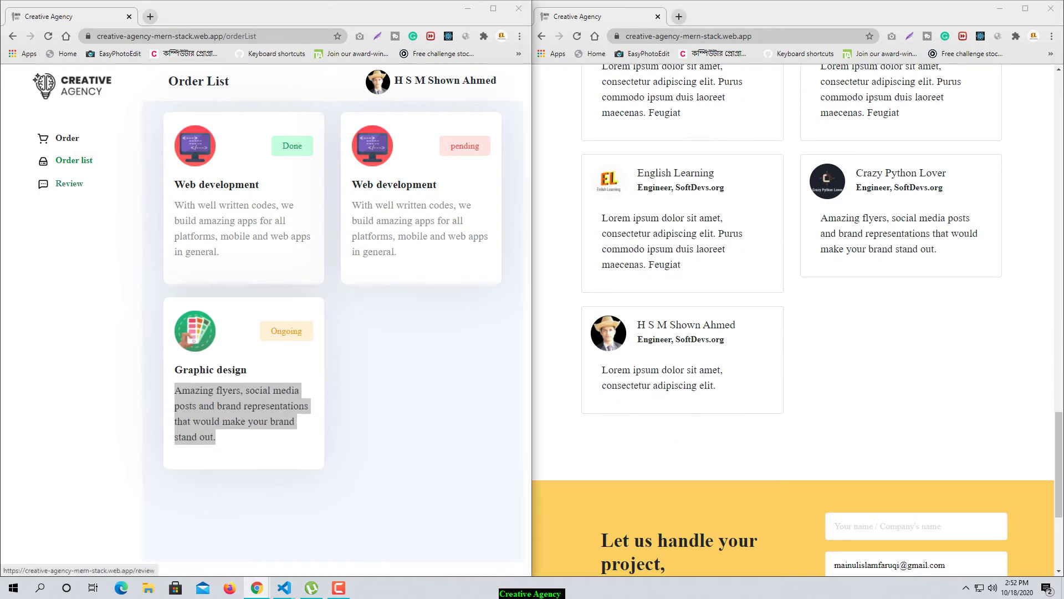
- Submit a customer review with designation "Engineer, SoftDevs.org" and description "Amazing flyers, social media posts and brand representations that would make your brand stand out."
left_click(69, 183)
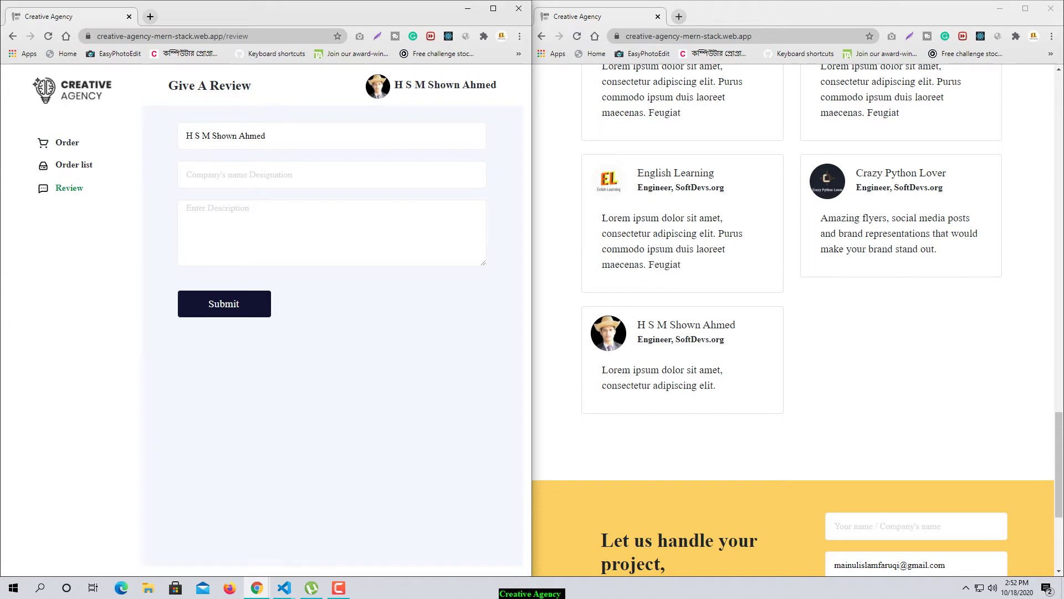
left_click(239, 175)
key("Down")
key("Return")
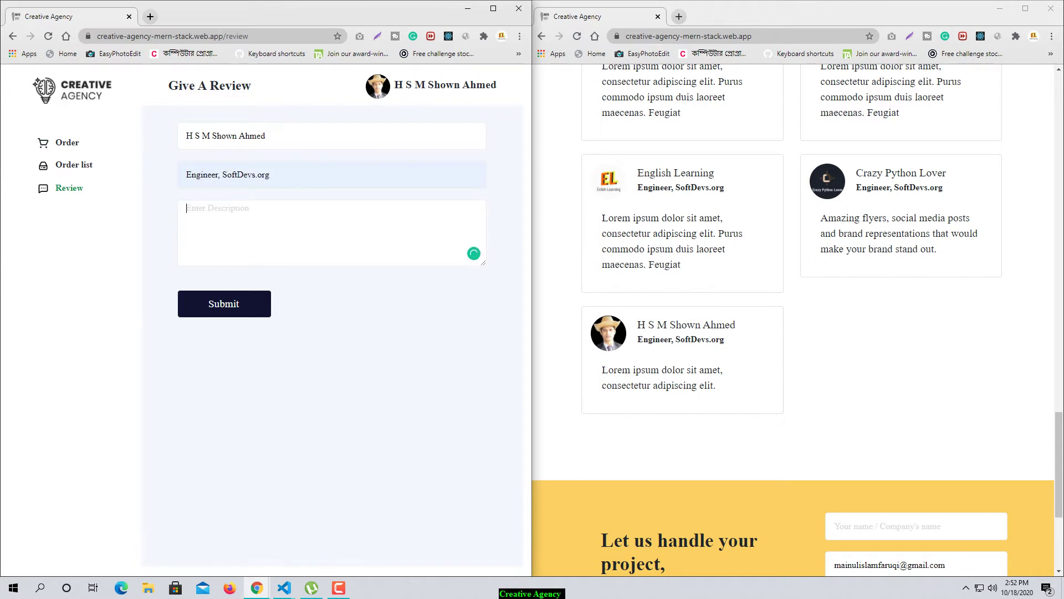
key("Tab")
type("Amazing flyers, social media posts and brand representations that would make your brand stand out.")
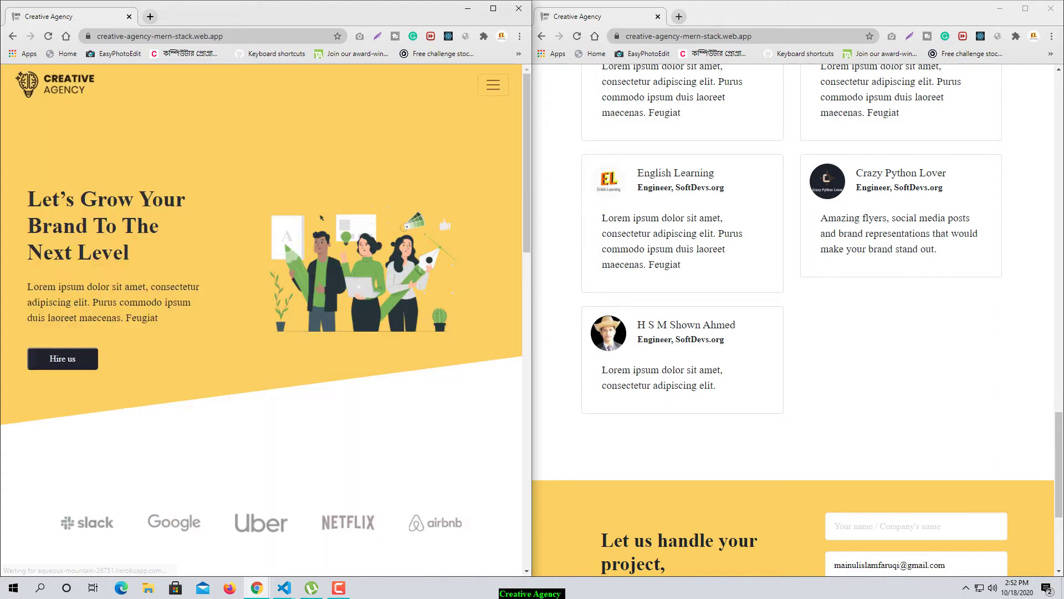
- Look for the new review under Clients Feedback in the customer's window and in the reloaded admin window
scroll(156, 232, "down", 10)
scroll(156, 232, "down", 15)
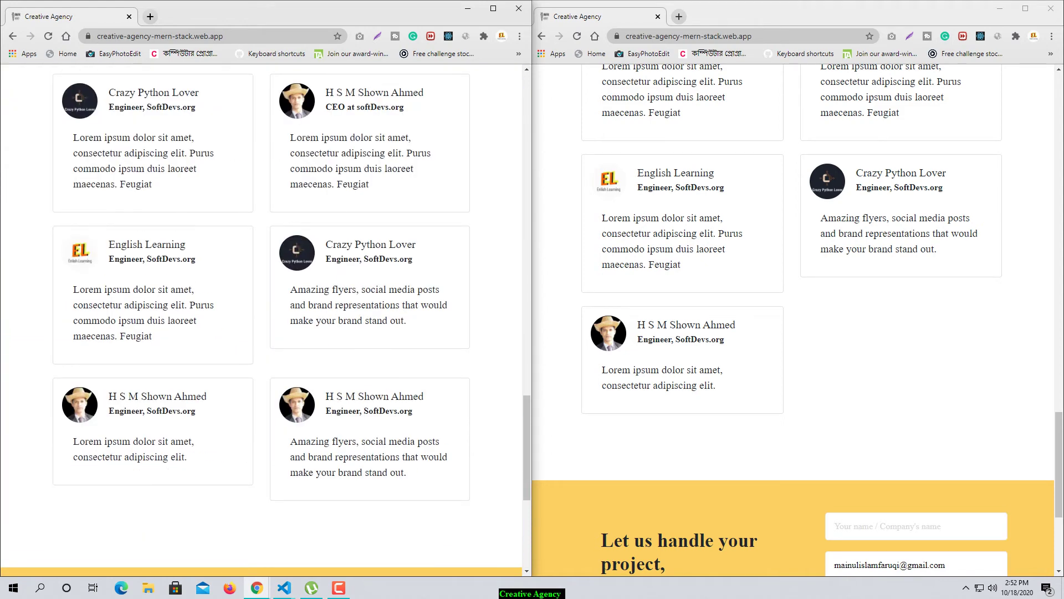
left_click(577, 36)
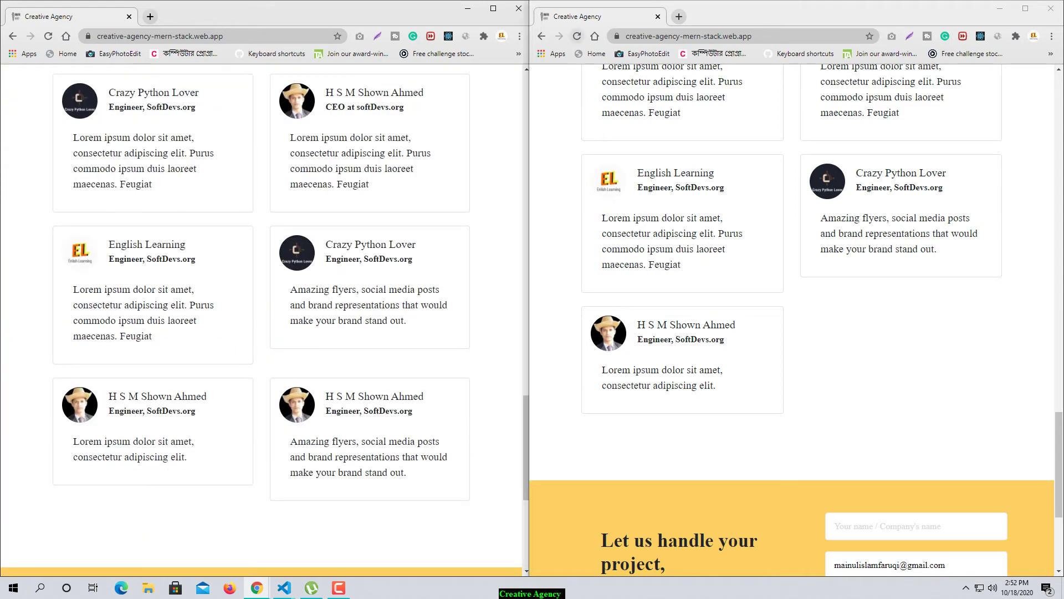
scroll(791, 322, "down", 5)
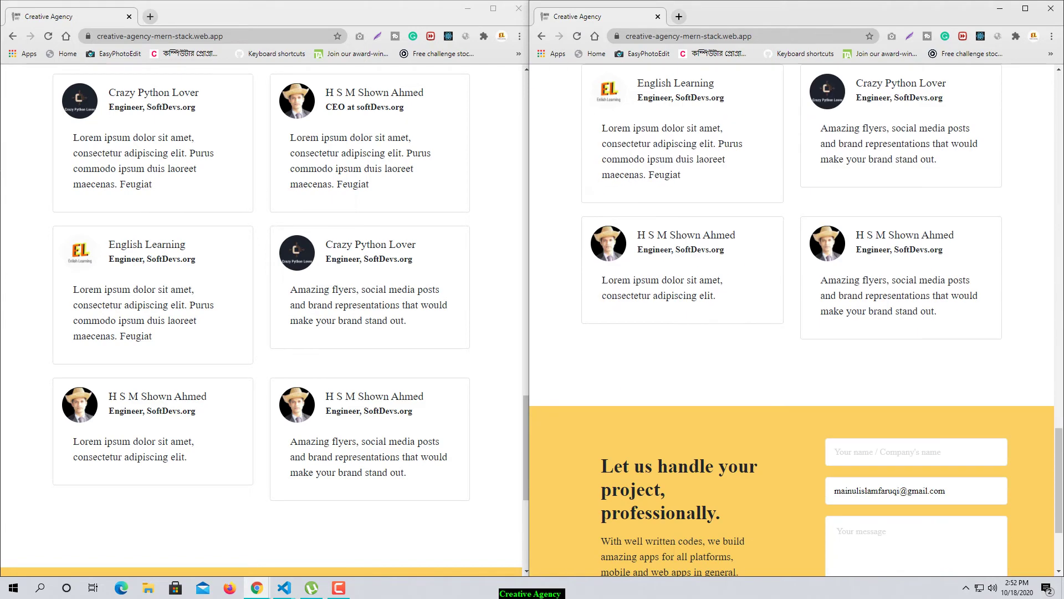
- Return both windows to the top of the home page and widen each enough to show the full navigation links
scroll(792, 321, "up", 20)
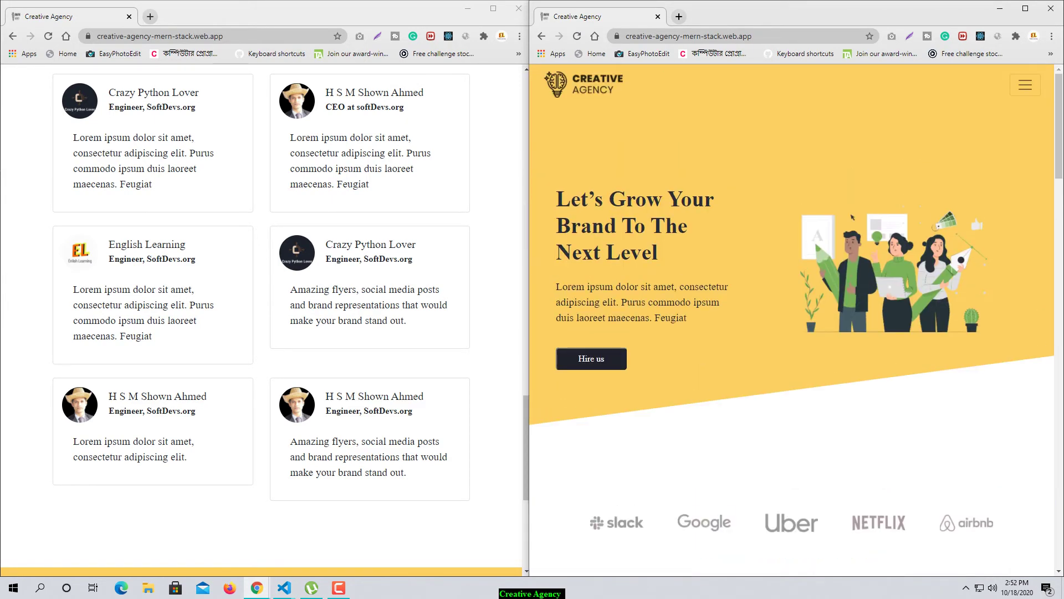
scroll(261, 321, "up", 20)
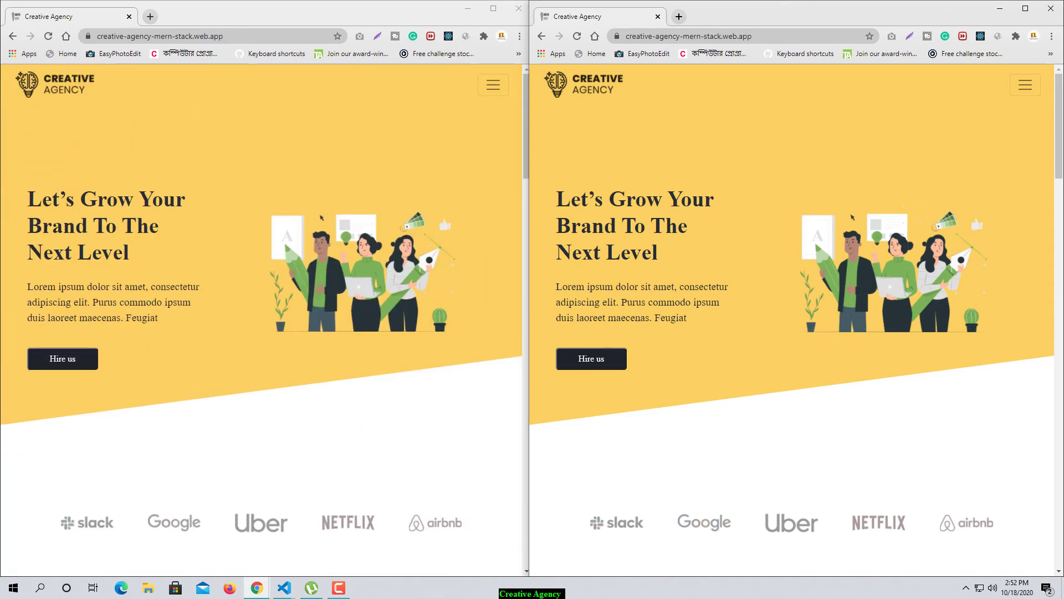
left_click(261, 321)
left_click_drag(531, 310, 599, 310)
left_click(693, 310)
left_click_drag(525, 233, 491, 247)
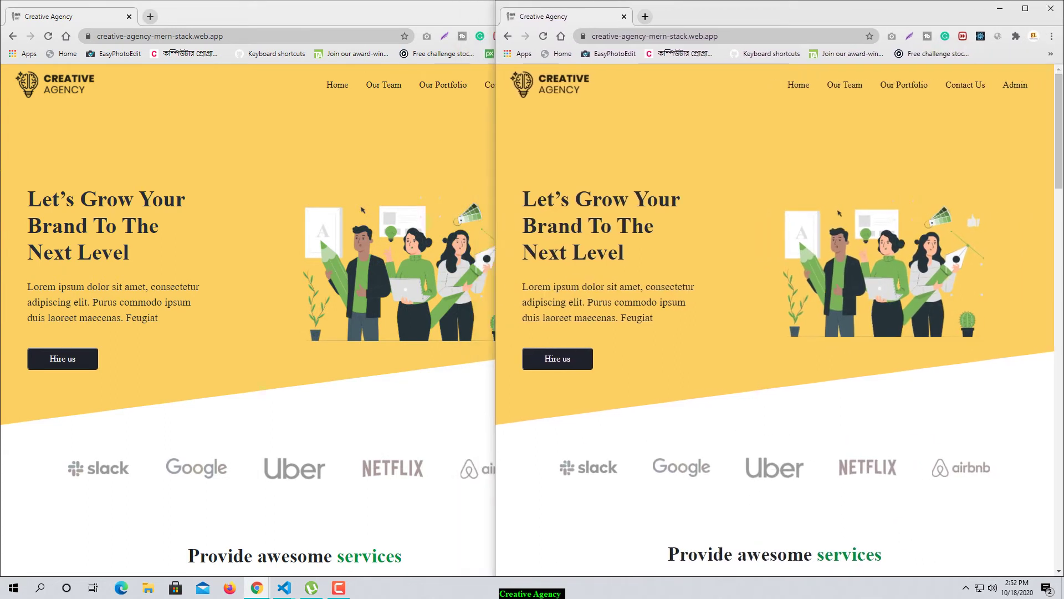
- Compare the navigation links in the customer's window with those in the admin's window
key("alt+Tab")
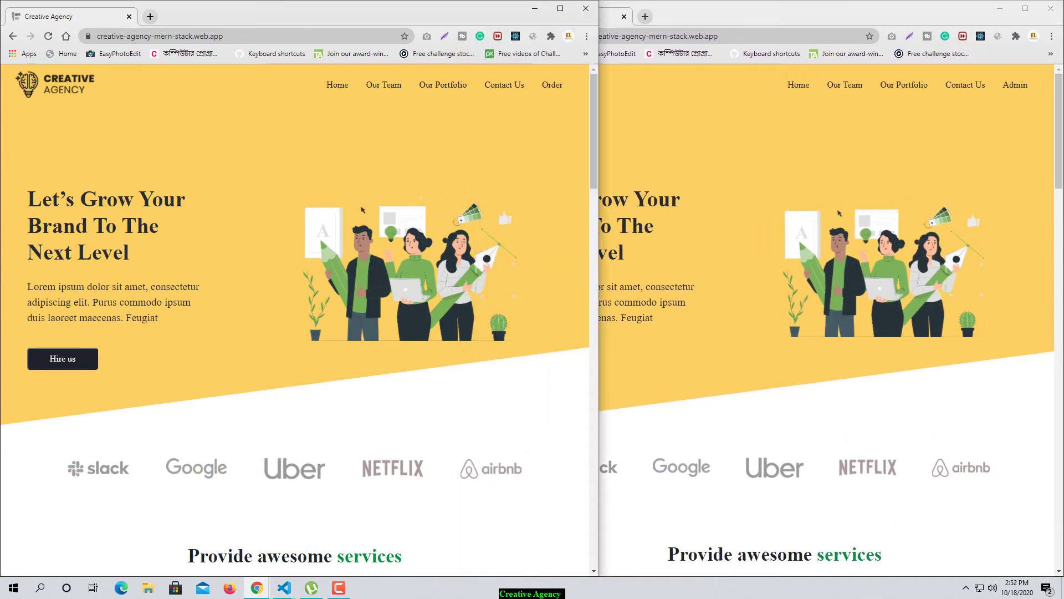
key("alt+Tab")
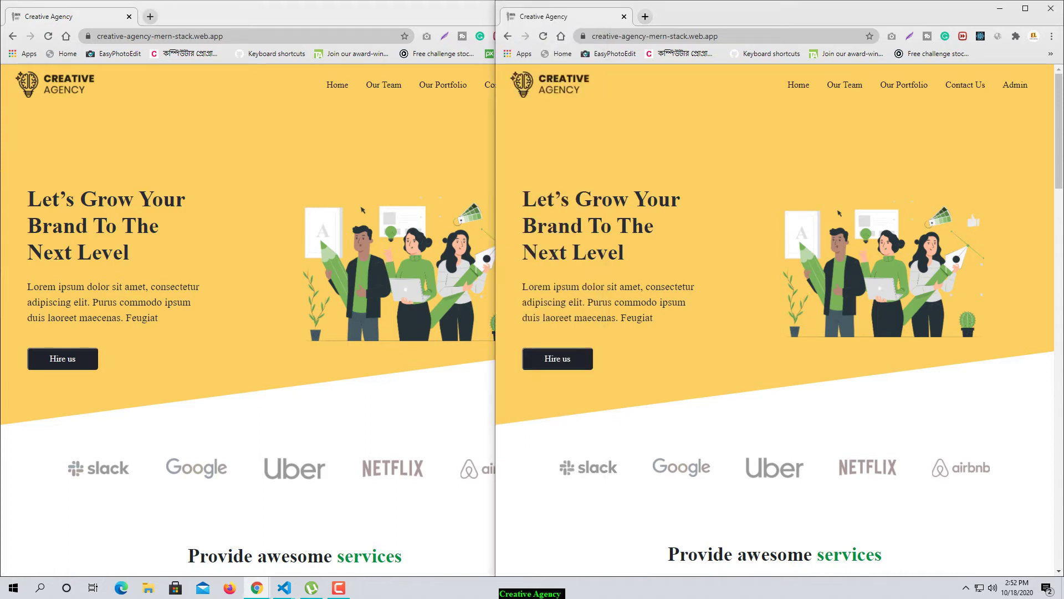
scroll(248, 320, "down", 3)
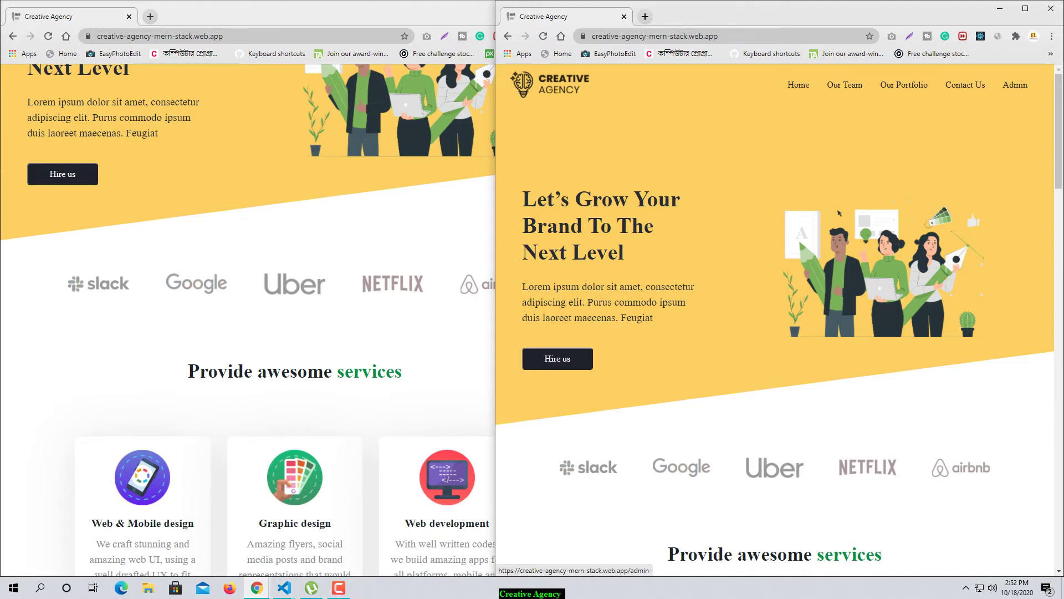
- Open the Make Admin form from the admin dashboard, ready for entering an email
left_click(1015, 84)
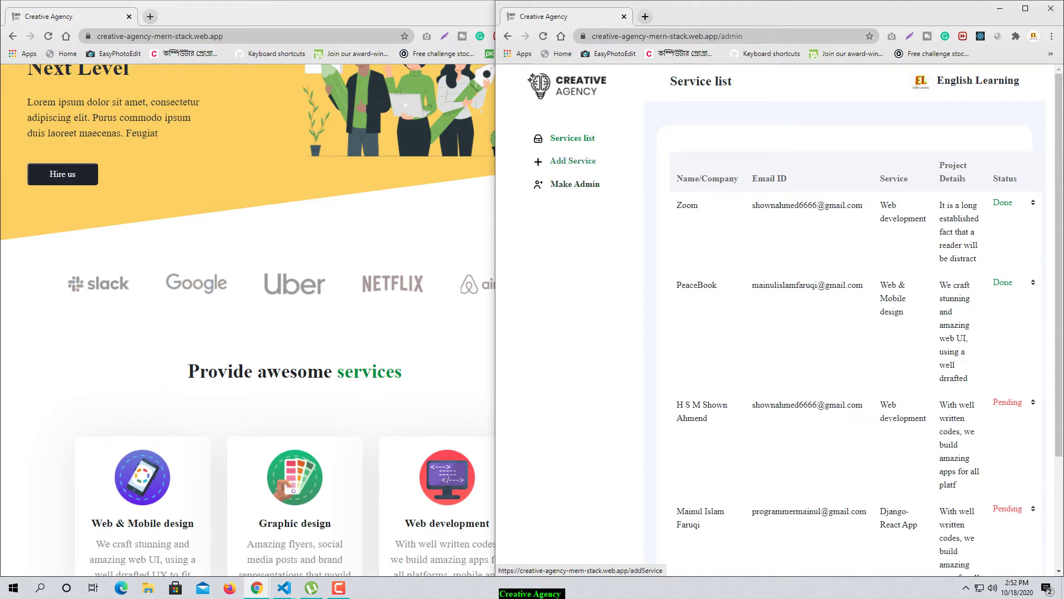
left_click(575, 184)
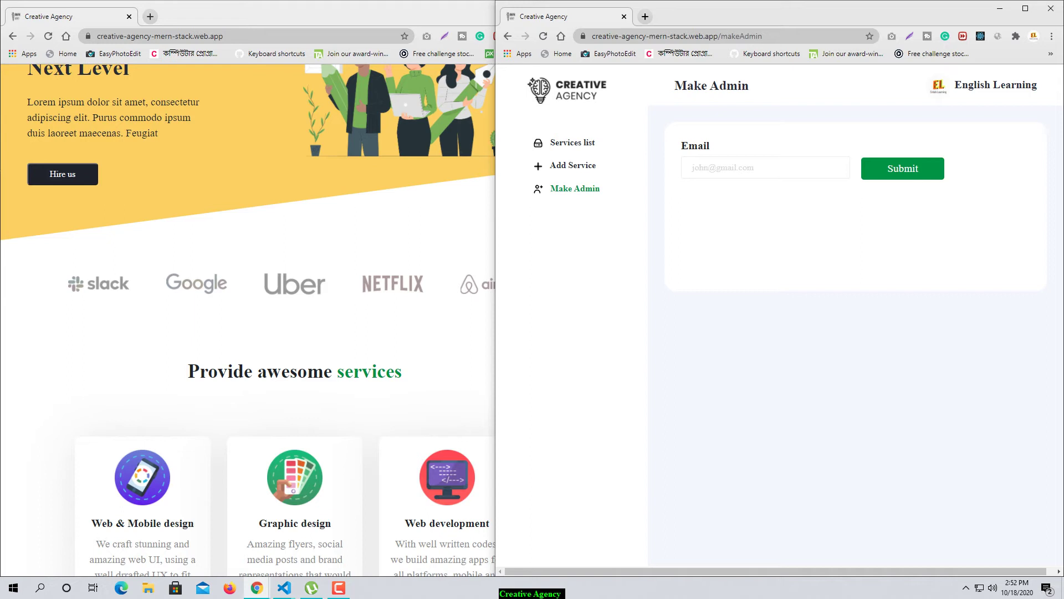
left_click(756, 168)
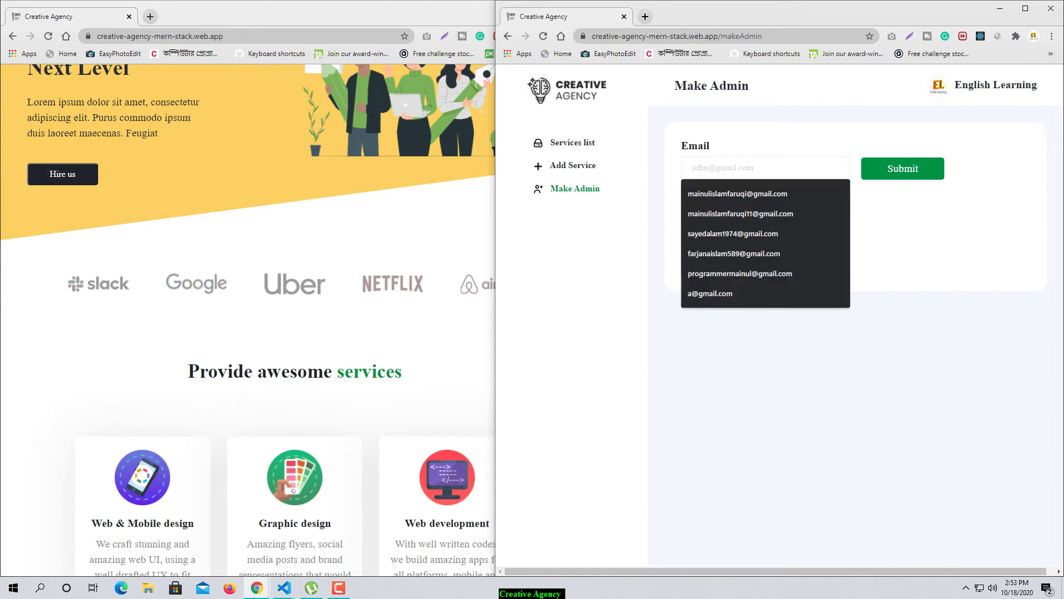
type("s")
key("BackSpace")
type("s")
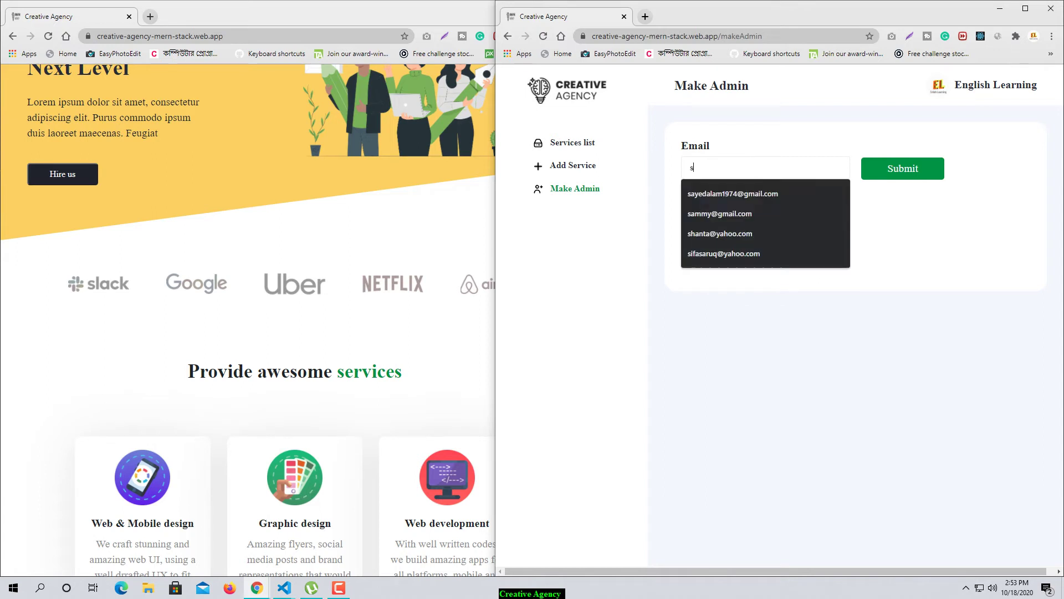
type("h")
key("BackSpace")
key("BackSpace")
- Fill in the customer's email from the saved suggestions and submit the form to grant admin rights
type("pr")
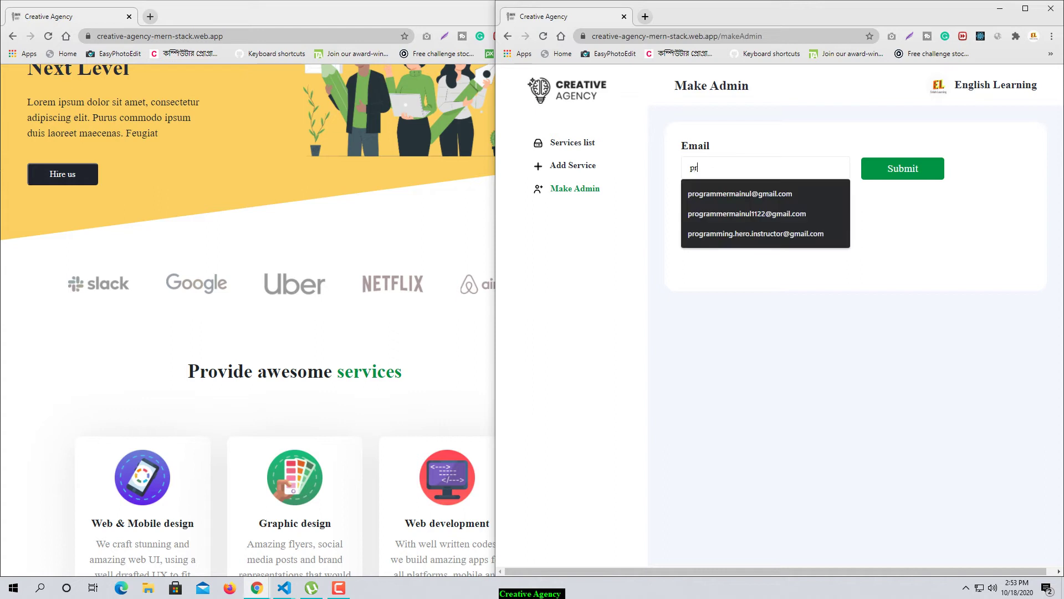
type("o")
key("Down")
key("Down")
key("Up")
key("Return")
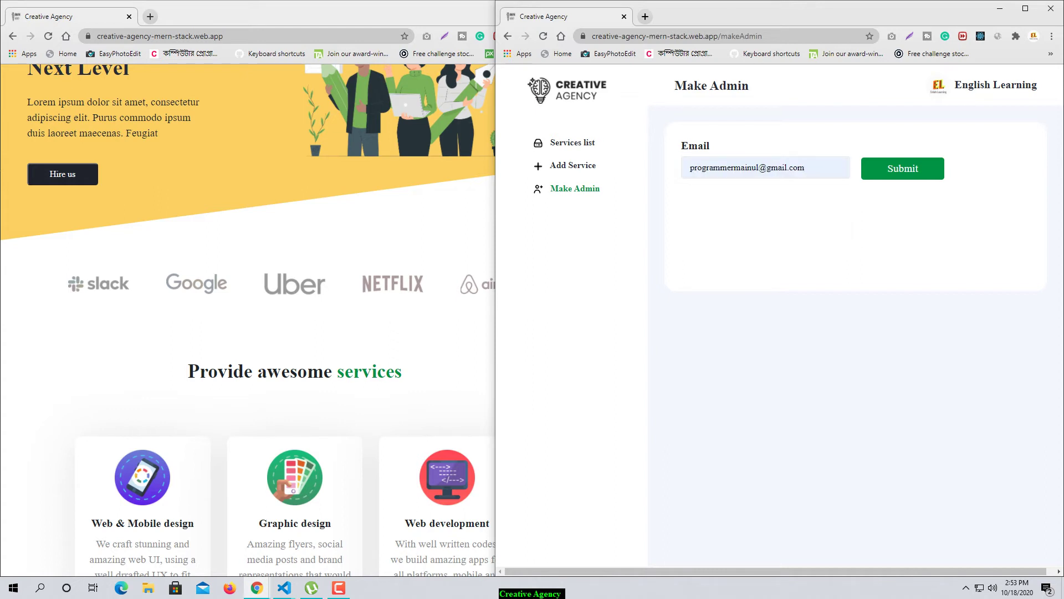
key("Tab")
key("Return")
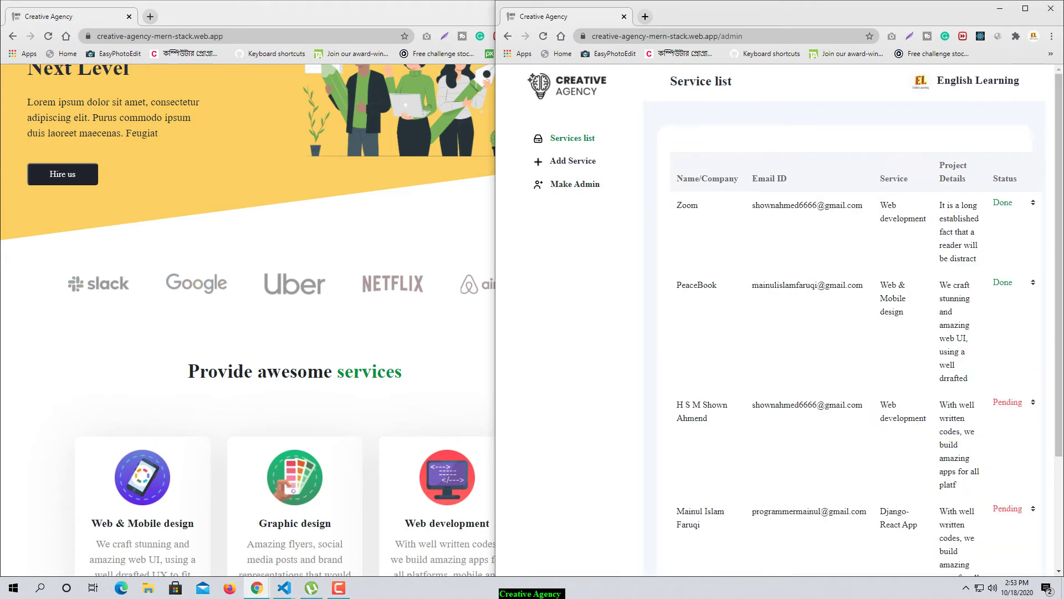
- Inspect the home page in the customer's window and clear the site's session storage, including its token
key("alt+Tab")
right_click(344, 235)
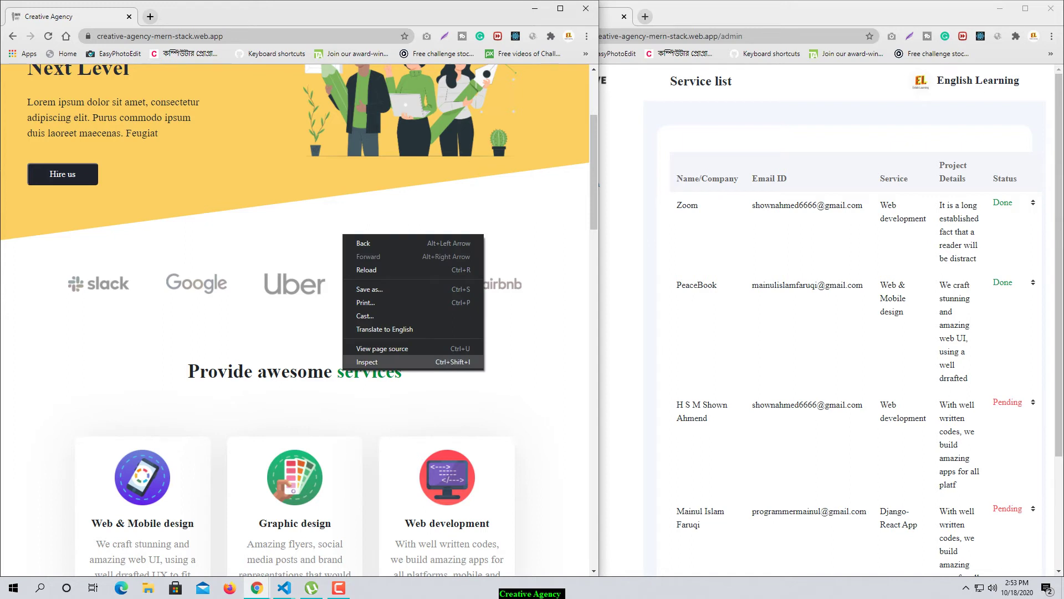
key("Return")
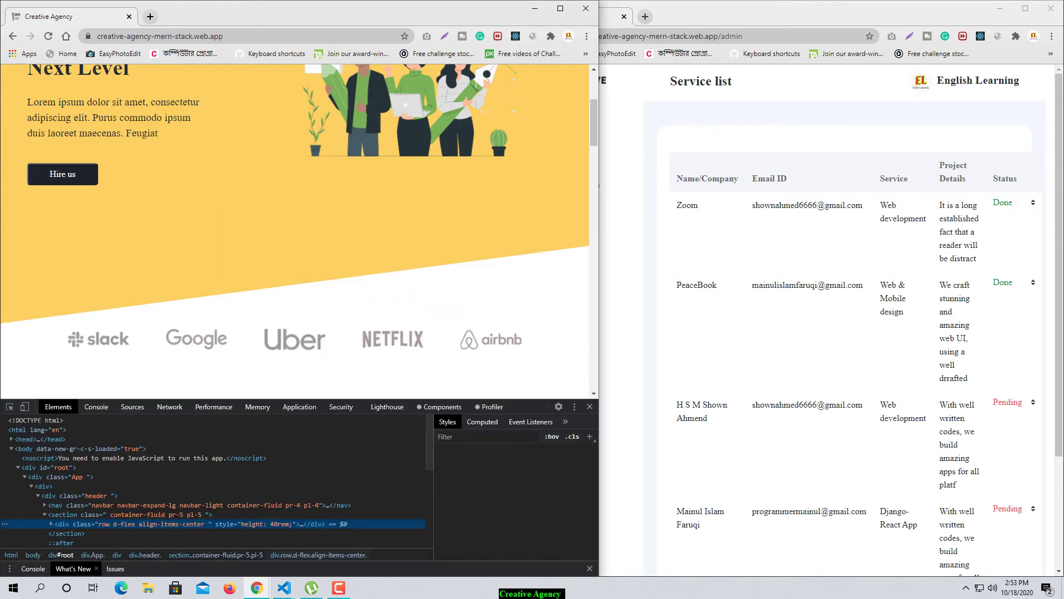
scroll(512, 499, "down", 5)
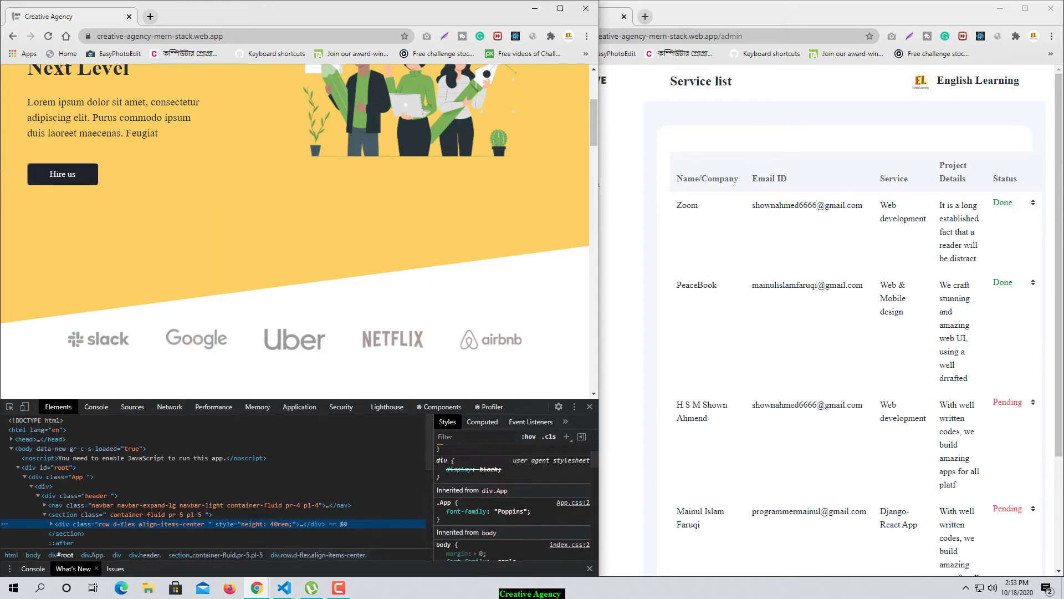
scroll(513, 498, "up", 5)
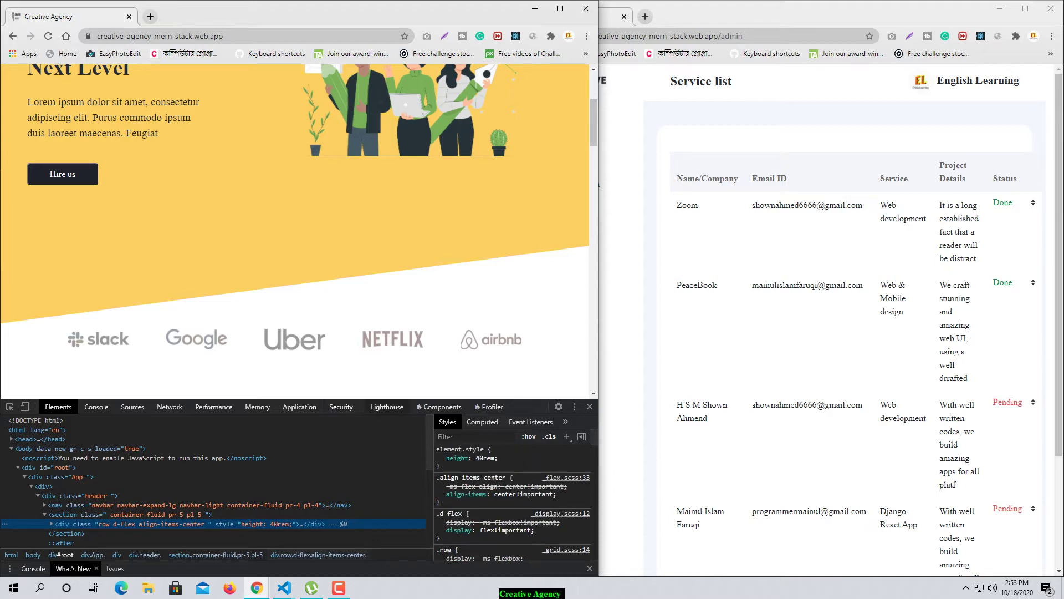
left_click(300, 407)
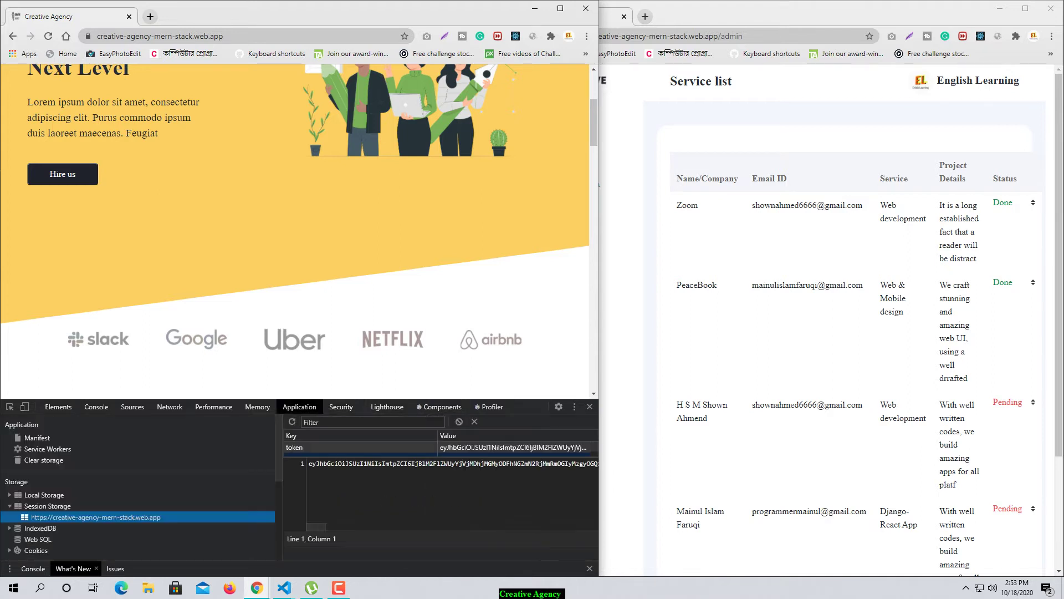
left_click(459, 422)
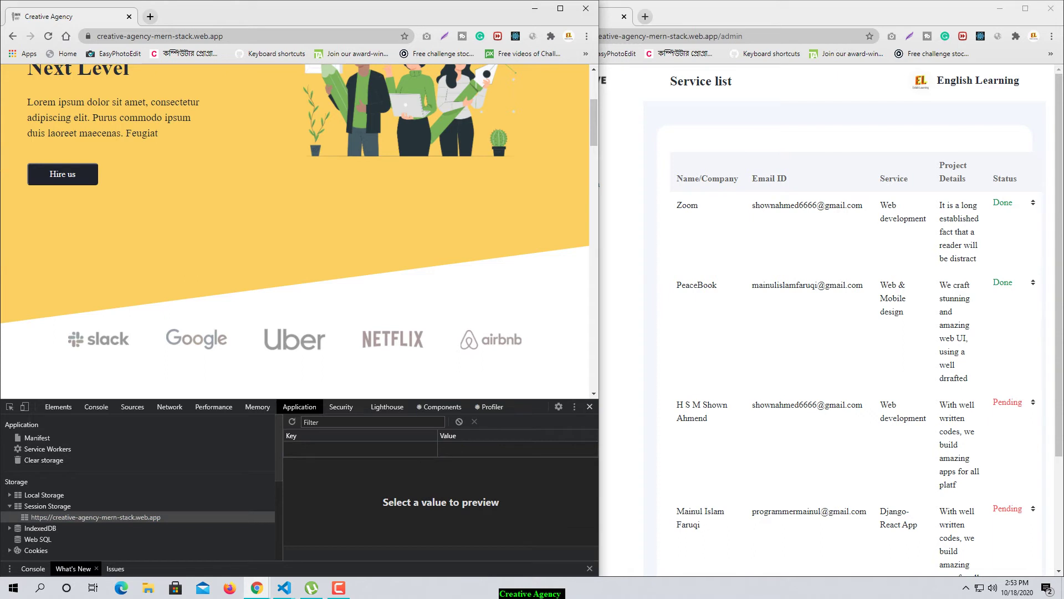
- Close the developer tools and reload the customer's home page so the cleared session takes effect
left_click(590, 407)
scroll(361, 210, "up", 4)
key("F5")
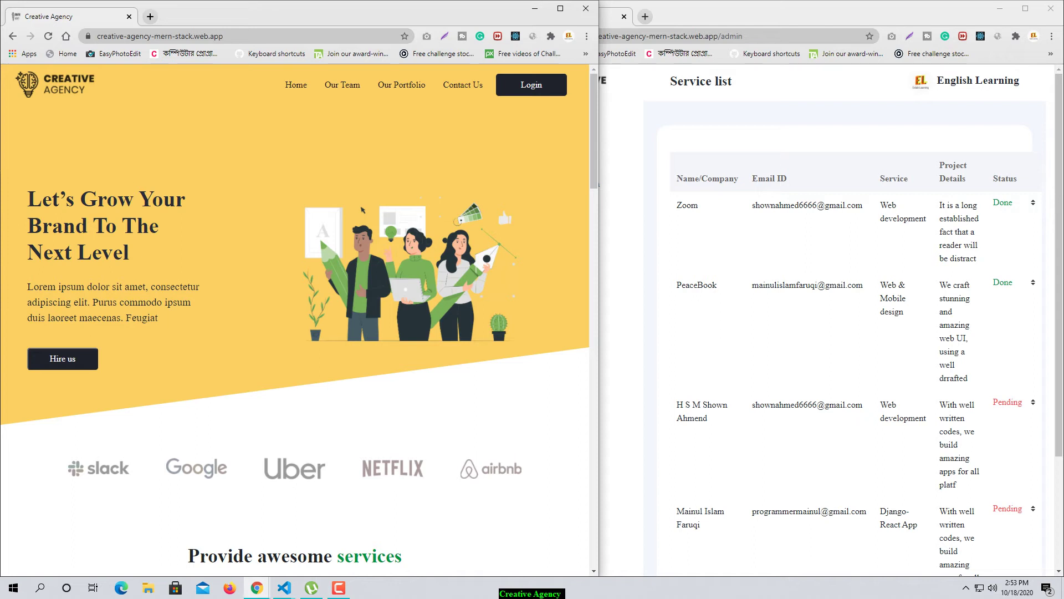
- Log in through Google in the customer's window with the newly appointed admin's account, and open Add Service in the original admin window
left_click(531, 84)
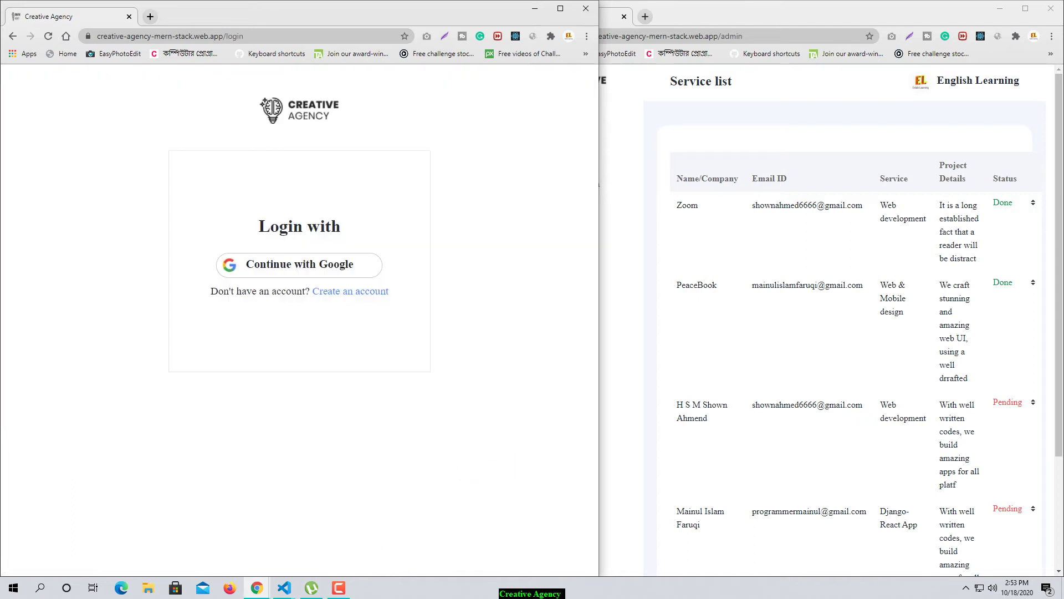
left_click(299, 265)
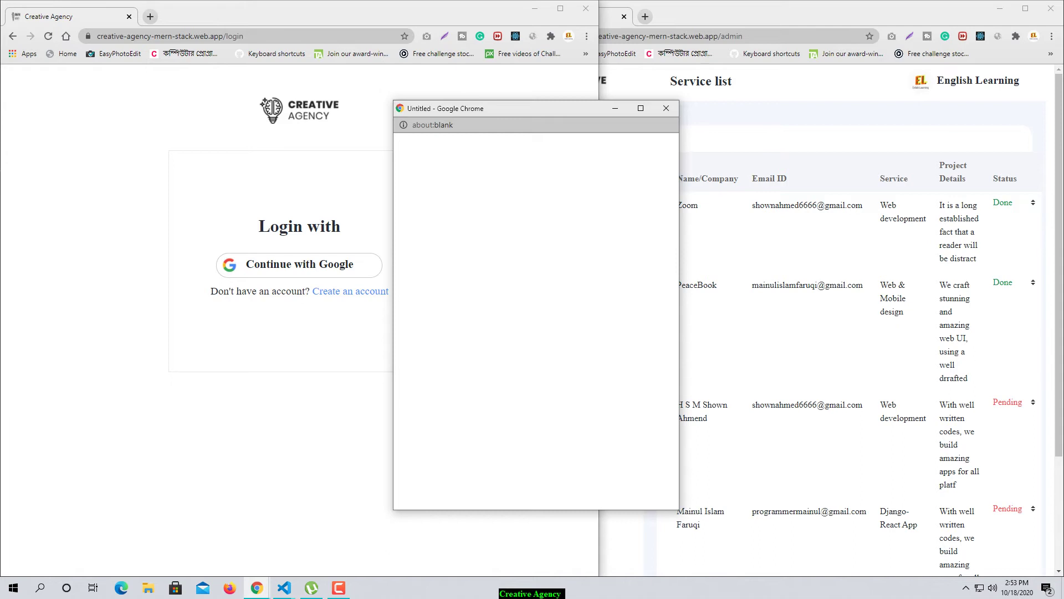
left_click_drag(545, 109, 297, 183)
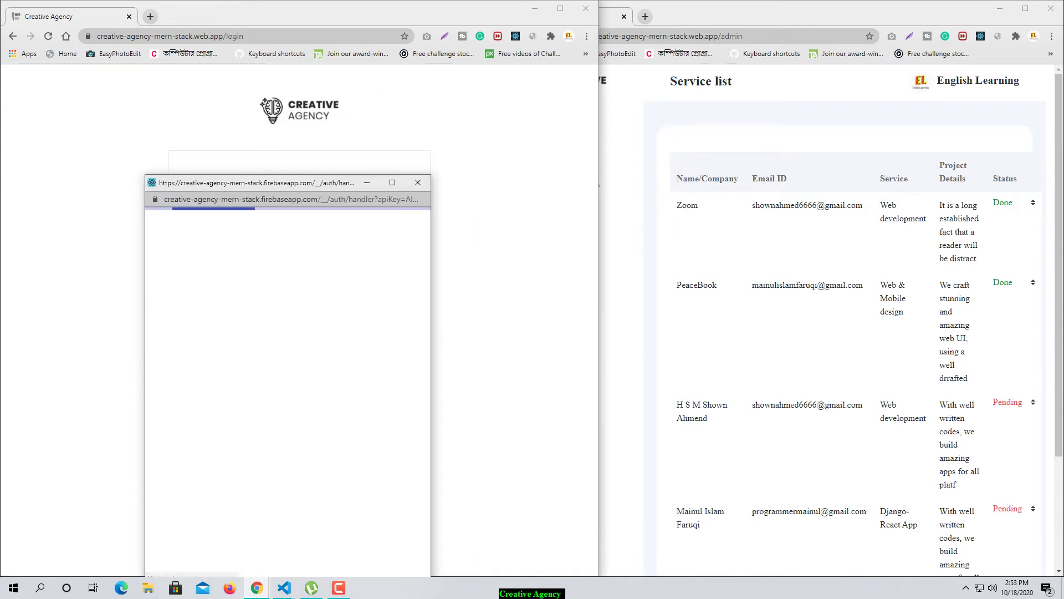
left_click(628, 244)
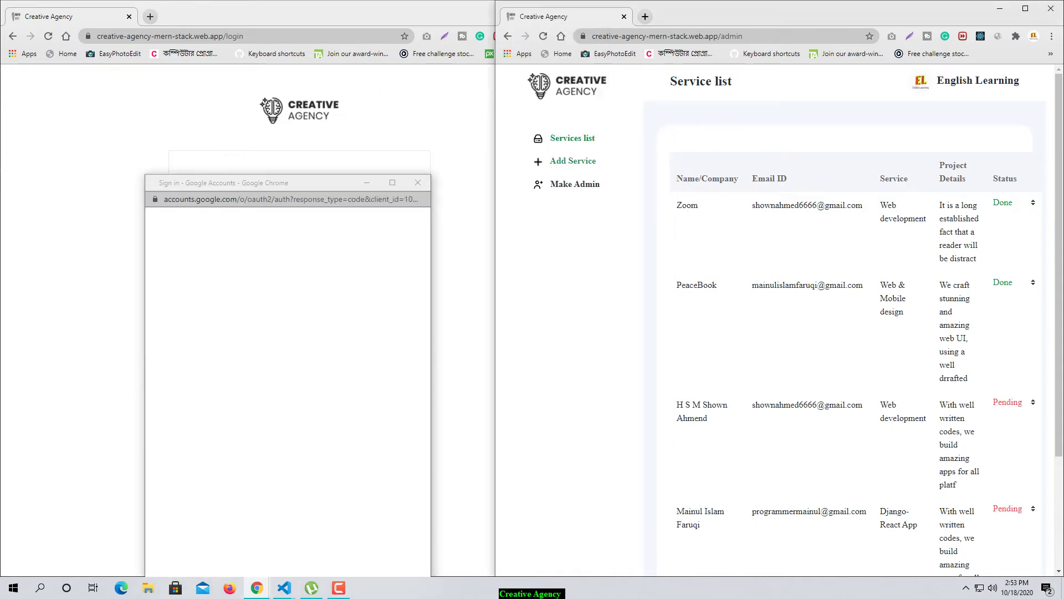
left_click(572, 161)
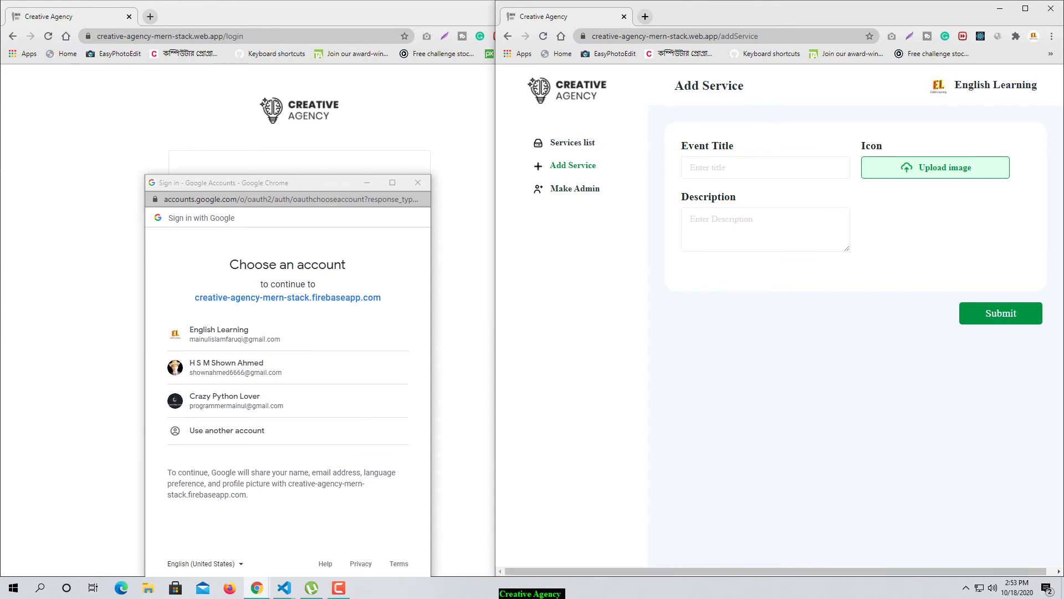
left_click(233, 400)
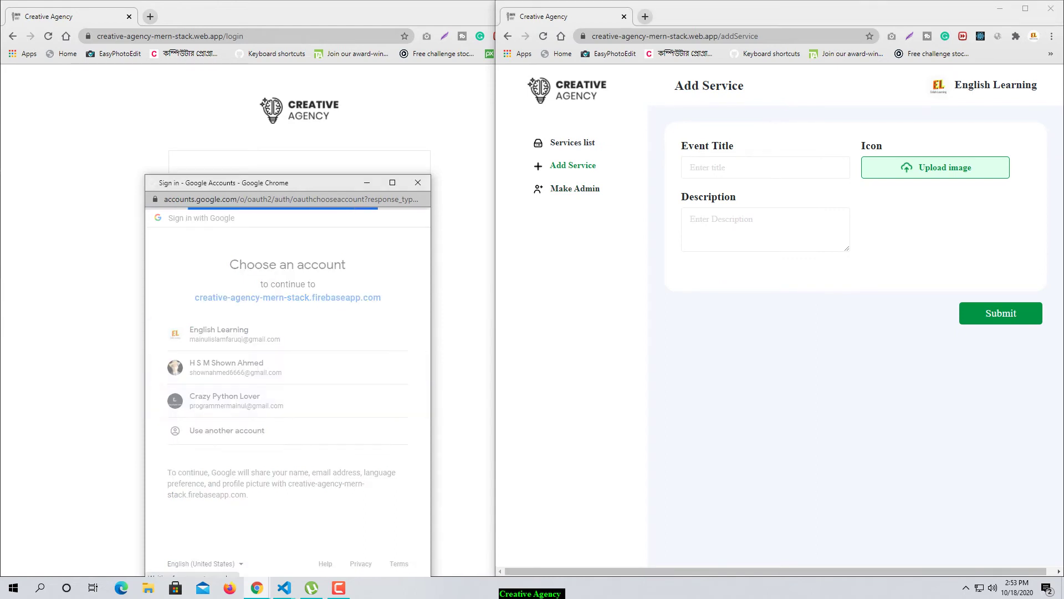
- Narrow the original admin window, open the service list, and examine its order entries in the mobile layout
left_click_drag(494, 218, 671, 239)
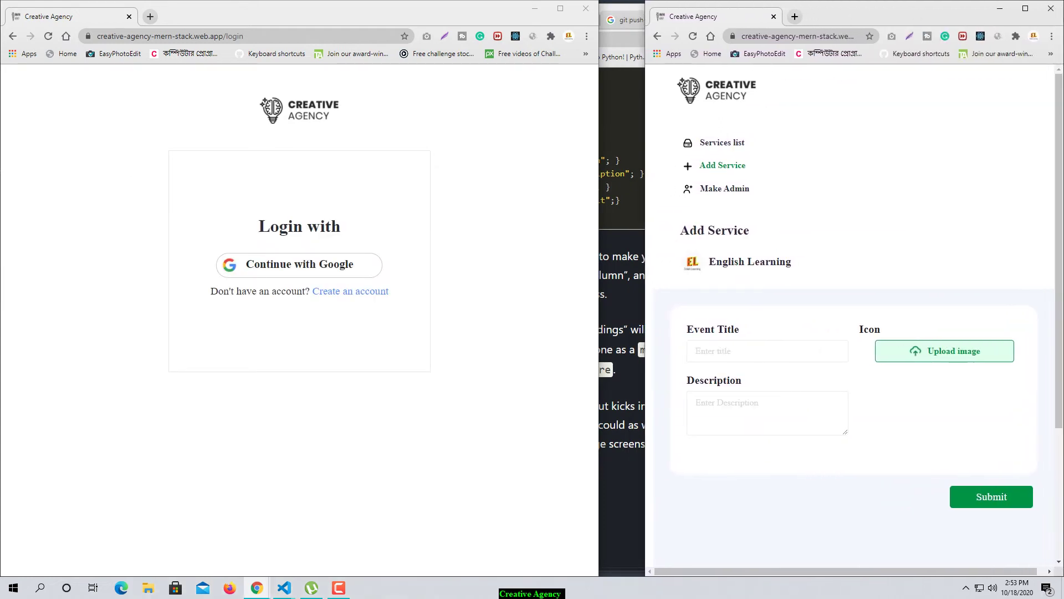
left_click(722, 138)
left_click_drag(646, 236, 756, 240)
scroll(909, 316, "down", 6)
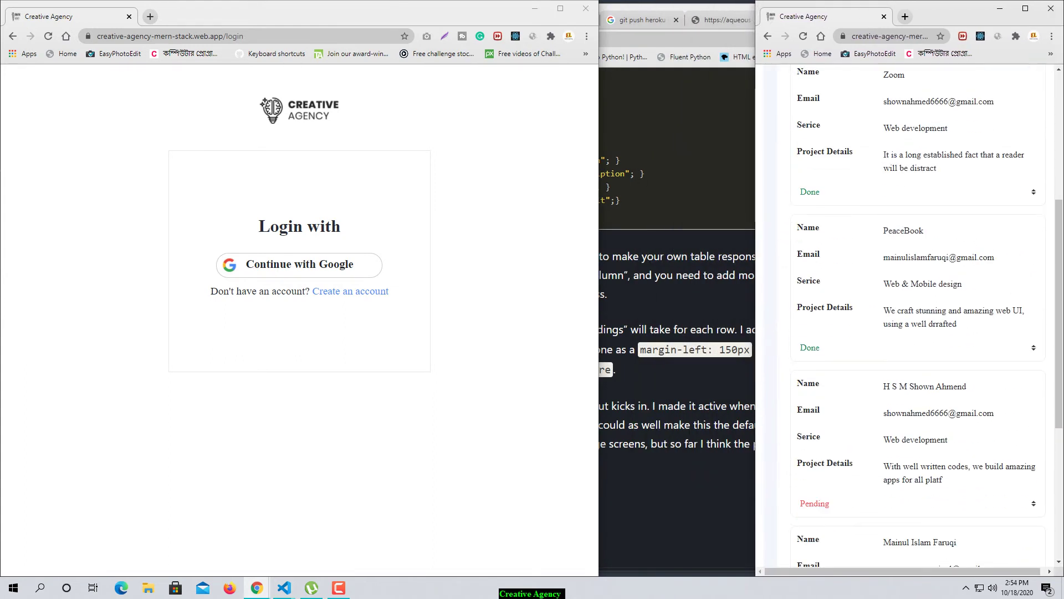
scroll(909, 316, "down", 4)
scroll(909, 316, "up", 10)
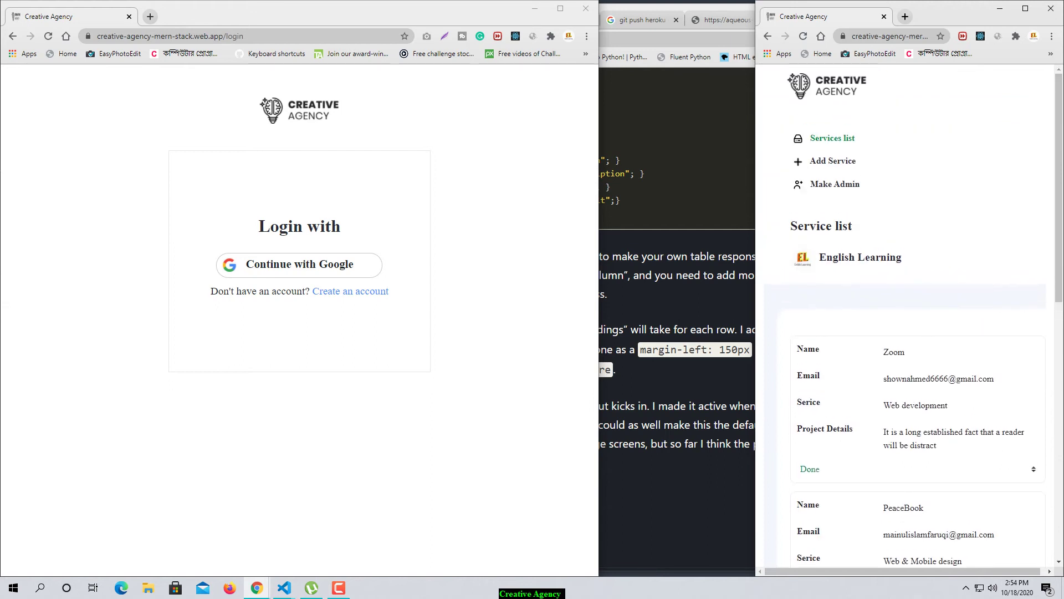
- Open the home page in the original admin window, widen it to half the screen, and examine the service cards
left_click(827, 87)
left_click_drag(755, 156, 570, 175)
scroll(815, 322, "down", 6)
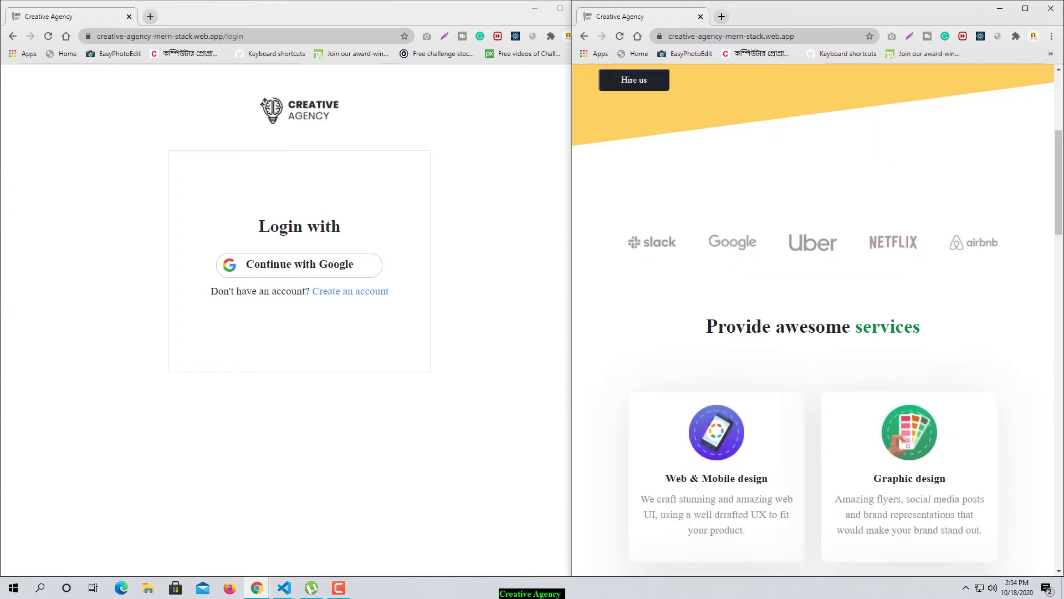
left_click_drag(570, 149, 532, 209)
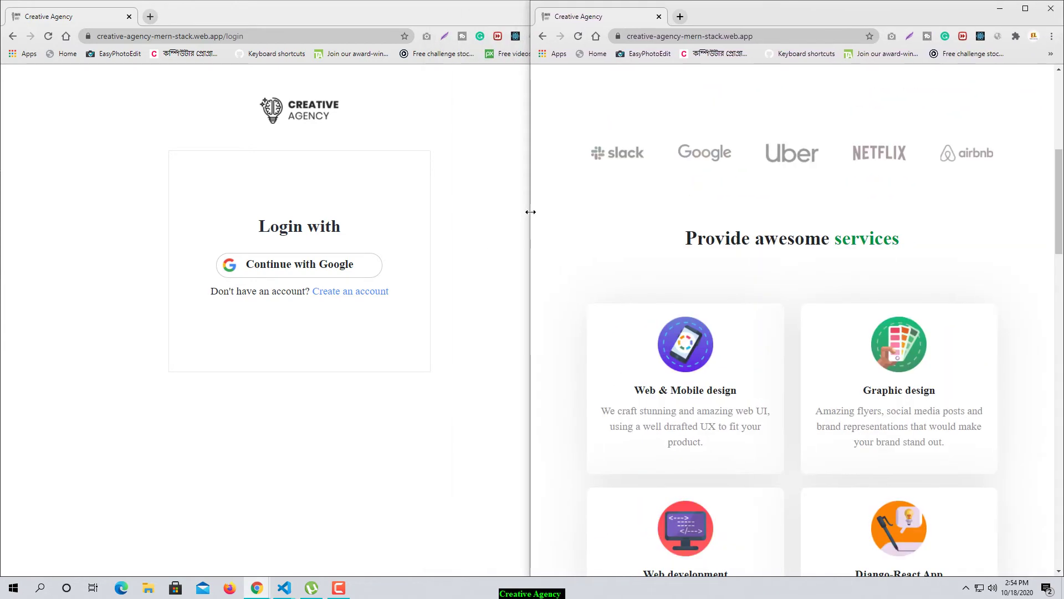
scroll(898, 333, "down", 11)
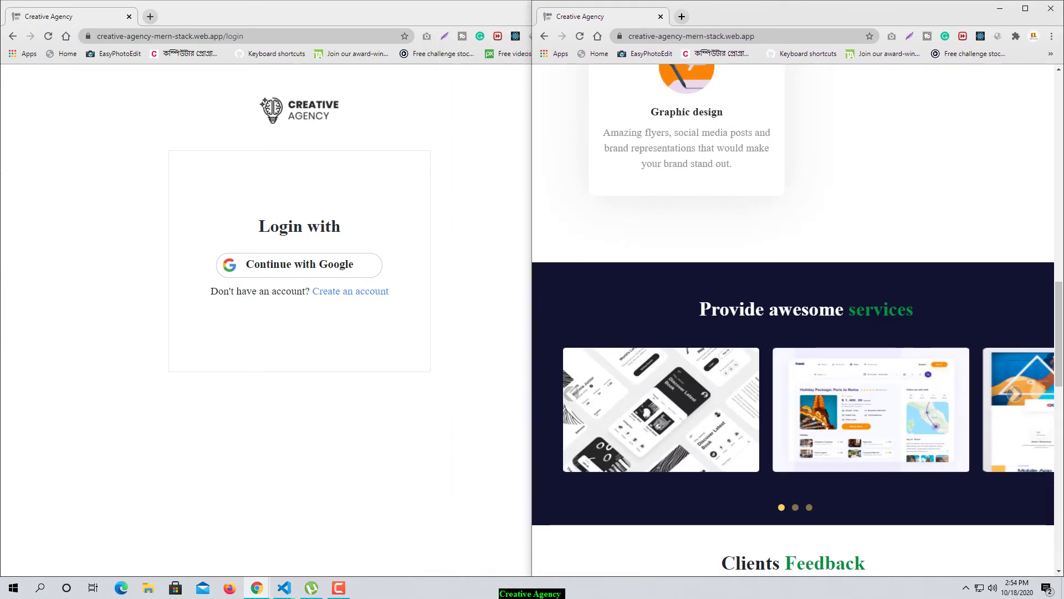
scroll(898, 333, "up", 6)
- Open the home page in the new admin's window and view its navigation links and service cards
left_click(300, 111)
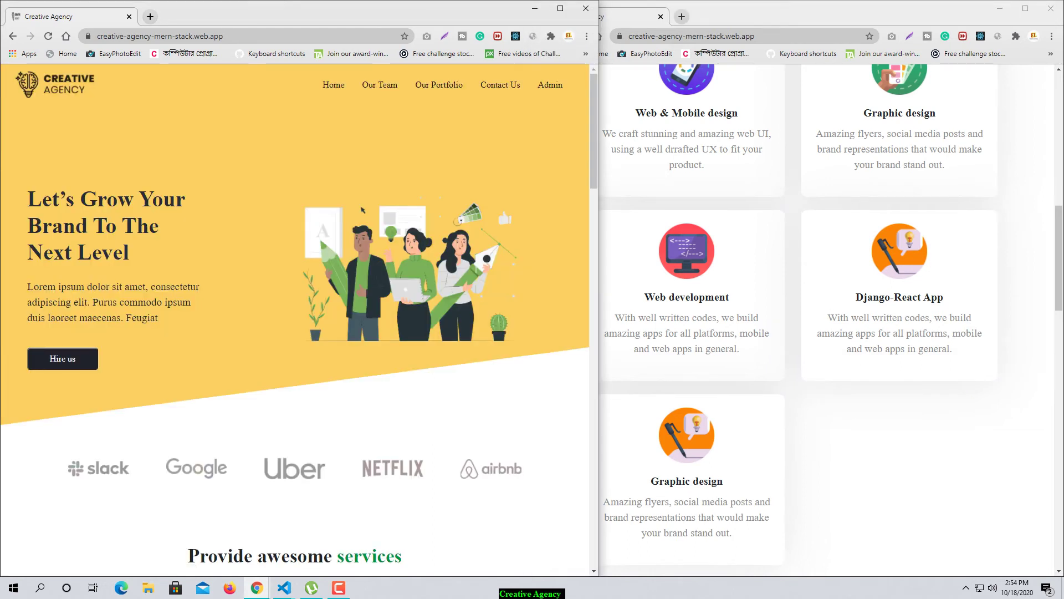
scroll(362, 210, "down", 15)
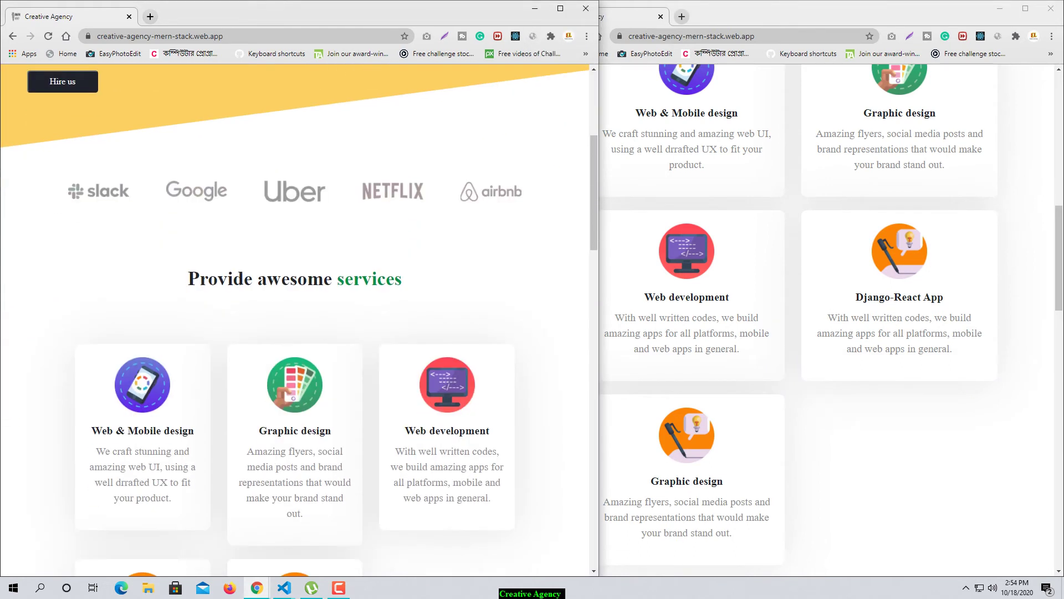
scroll(295, 320, "up", 3)
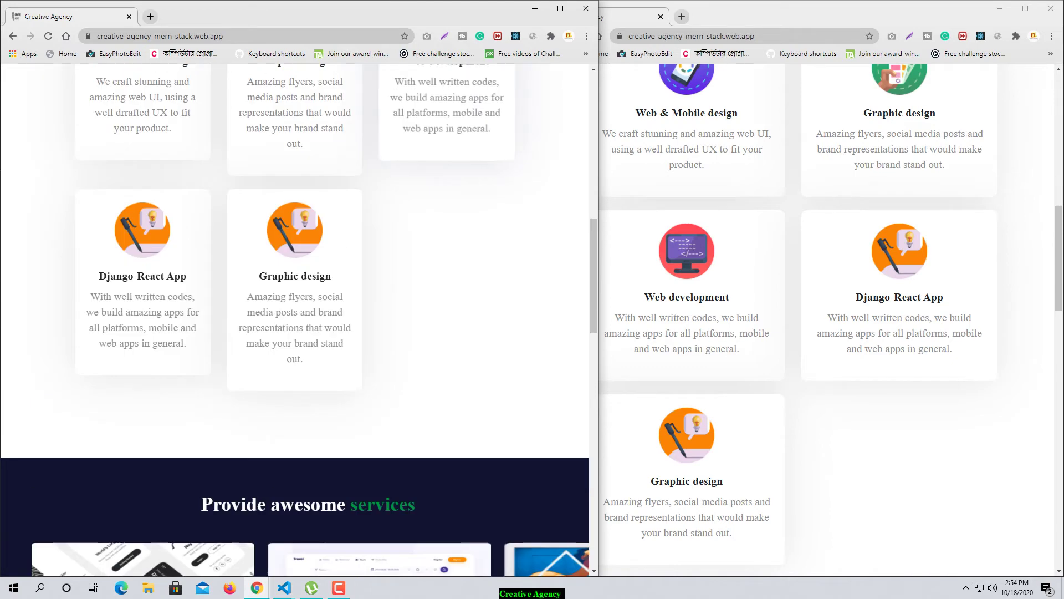
- Open the admin area in the original admin window and bring up the Add Service form
scroll(826, 320, "up", 11)
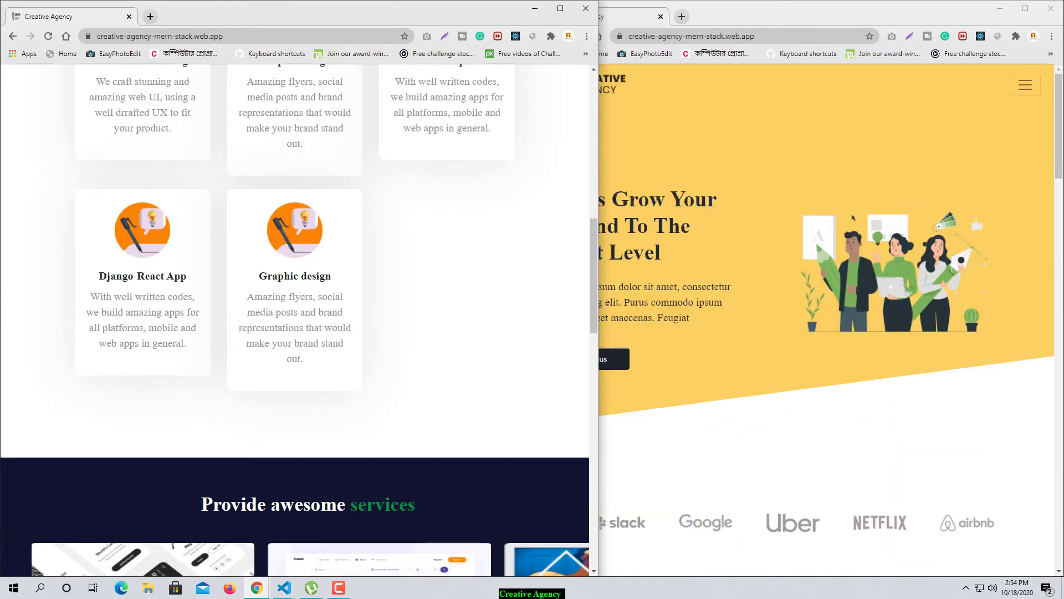
scroll(294, 321, "up", 10)
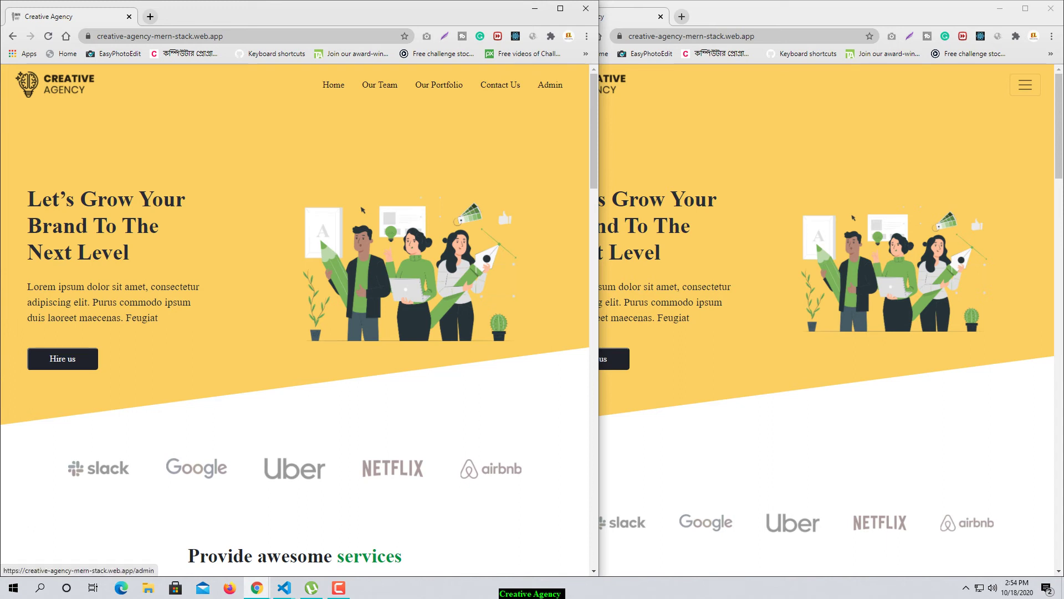
left_click(549, 85)
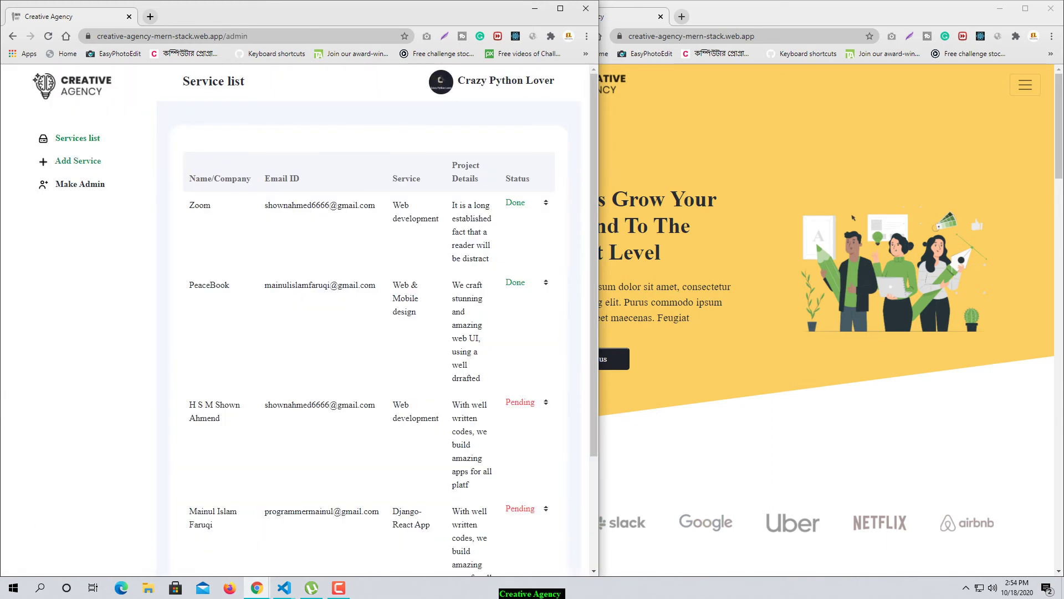
left_click(78, 161)
- Enter "Django development" as the event title of the new service
left_click(244, 168)
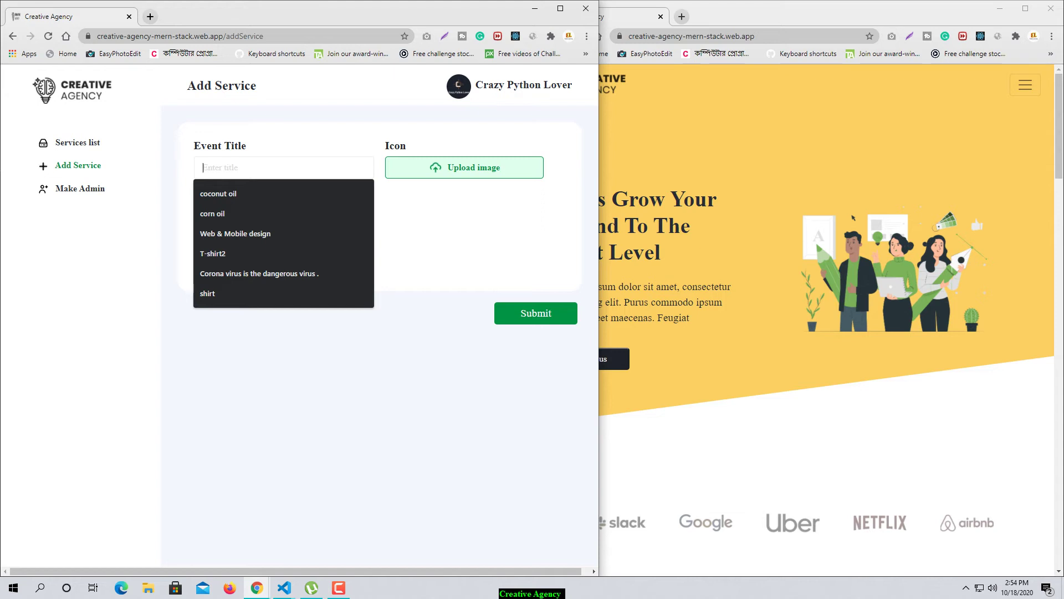
type("We")
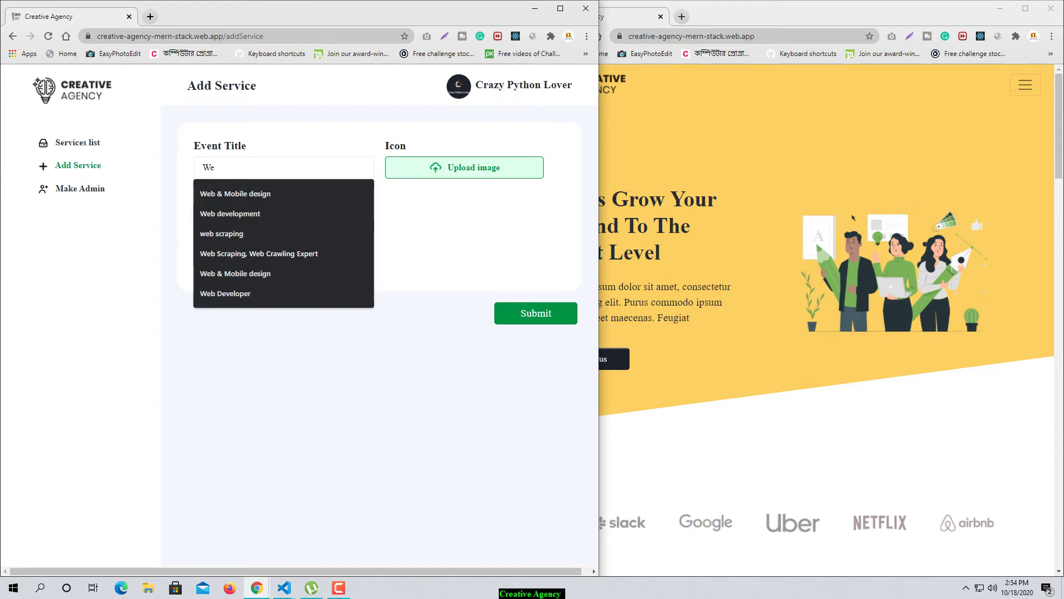
key("BackSpace")
key("BackSpace")
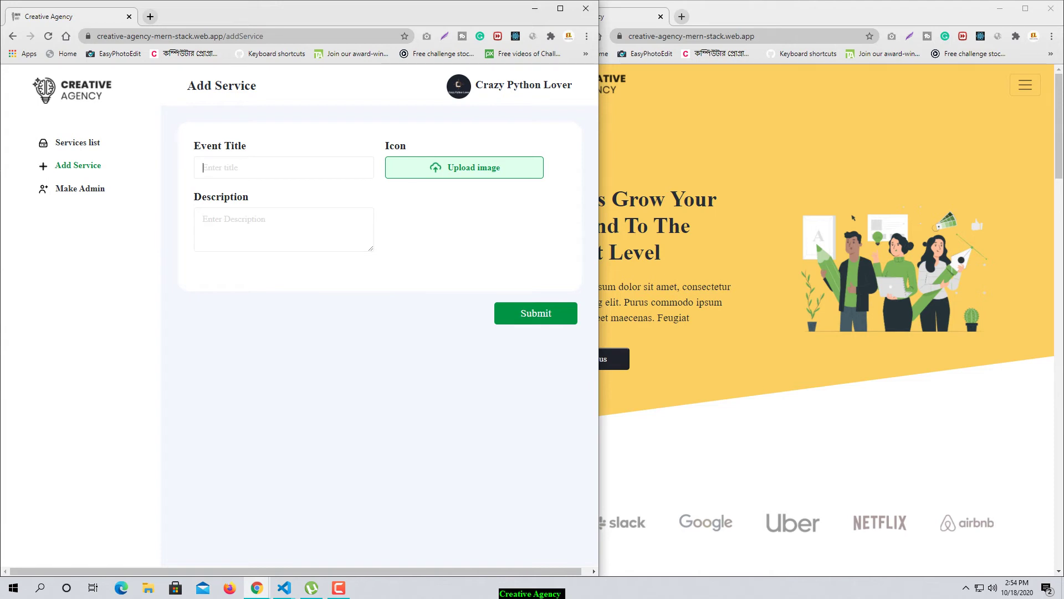
type("Django ")
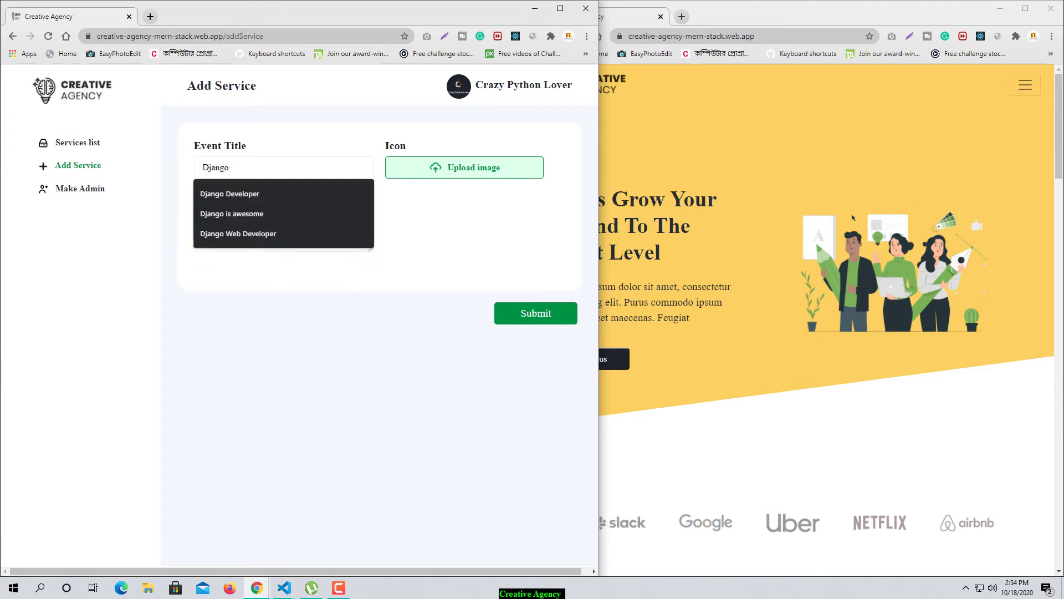
type("d")
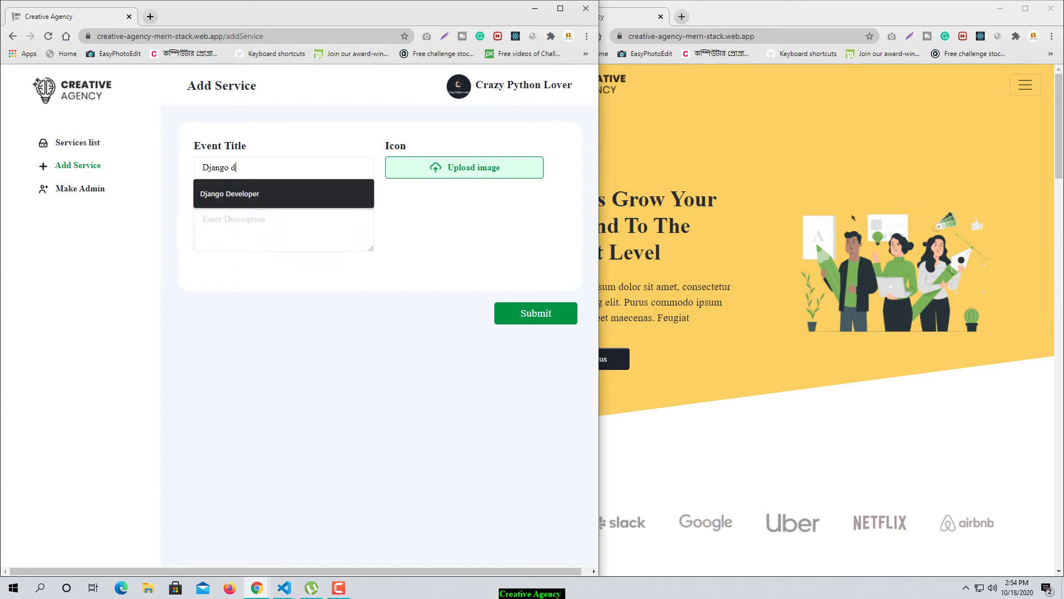
type("evelopment")
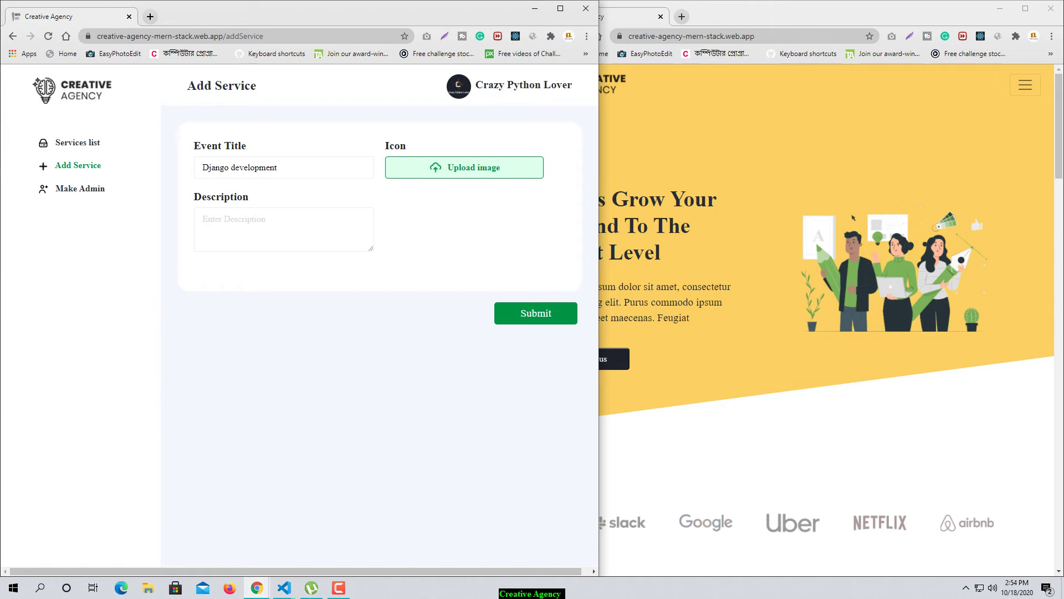
- Set the description to "Amazing flyers, social media posts and brand representations that would make your brand stand out.", upload an icon image and submit the service
type("Amazing flyers, social media posts and brand representations that would make your brand stand out.")
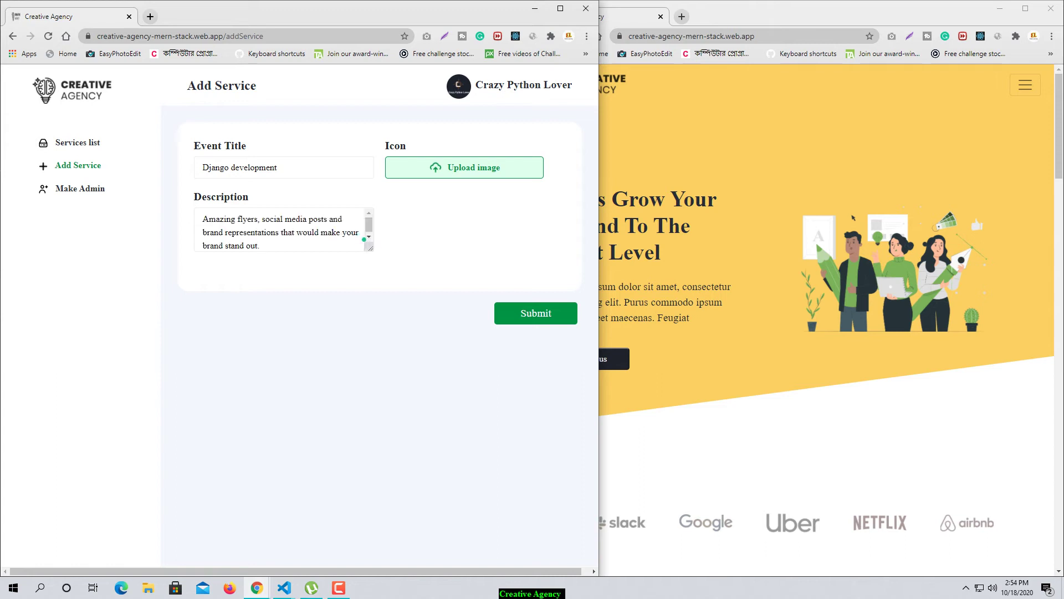
left_click(464, 167)
left_click(196, 155)
left_click(473, 383)
left_click(536, 314)
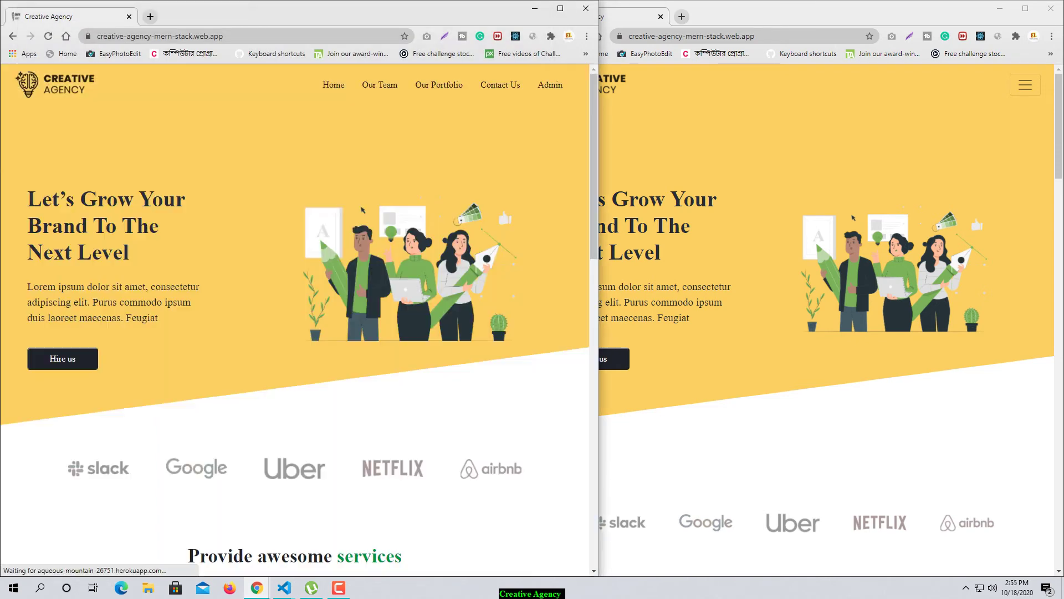
- Examine the service cards and the Clients Feedback section on the home page in the original admin window
scroll(536, 313, "down", 7)
scroll(295, 320, "down", 5)
scroll(295, 320, "up", 5)
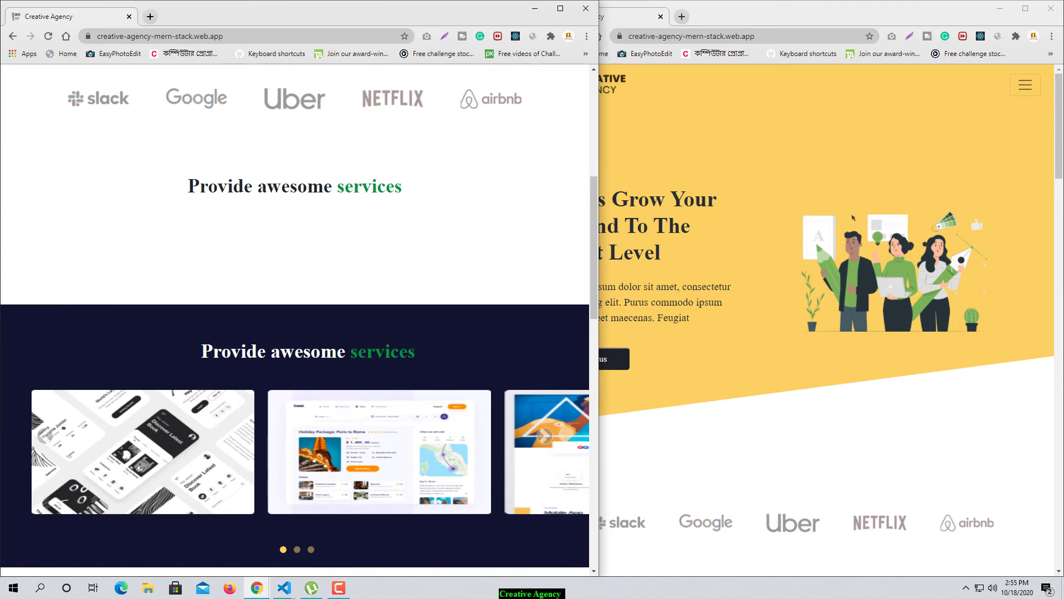
key("alt+Tab")
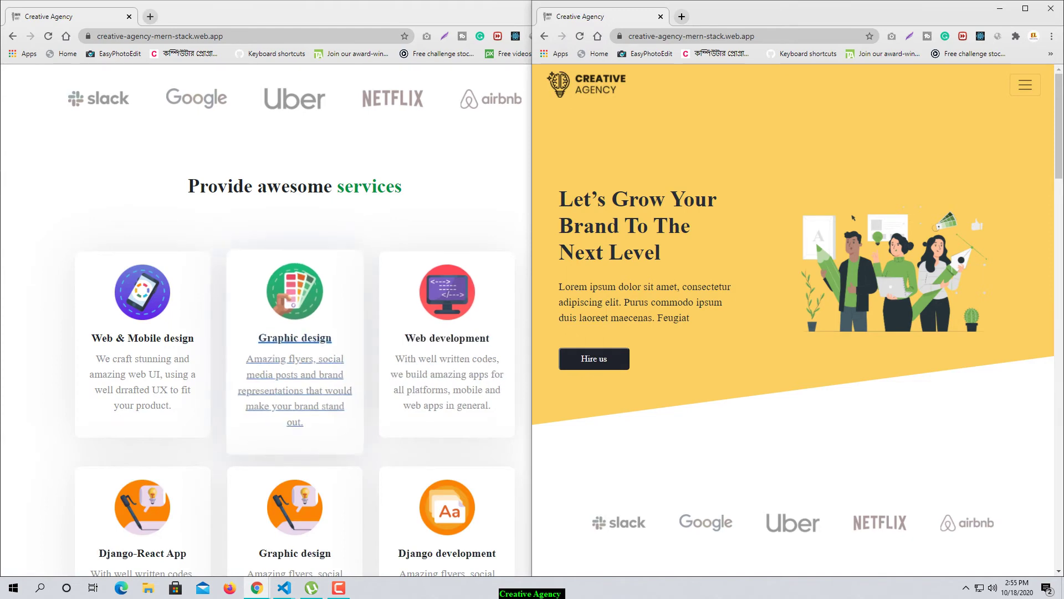
scroll(295, 388, "down", 3)
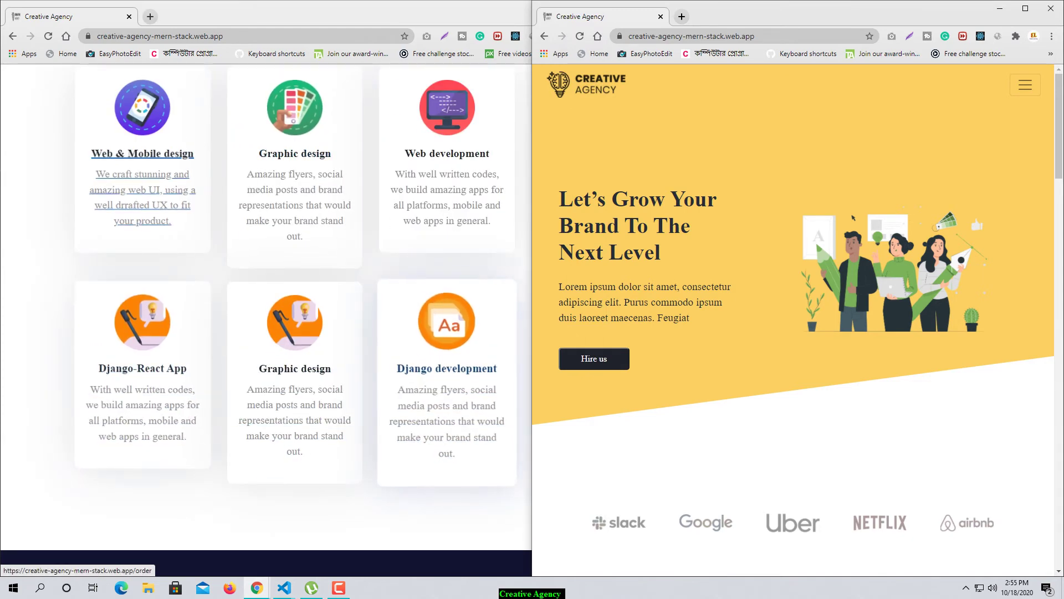
scroll(447, 411, "down", 10)
scroll(266, 320, "down", 3)
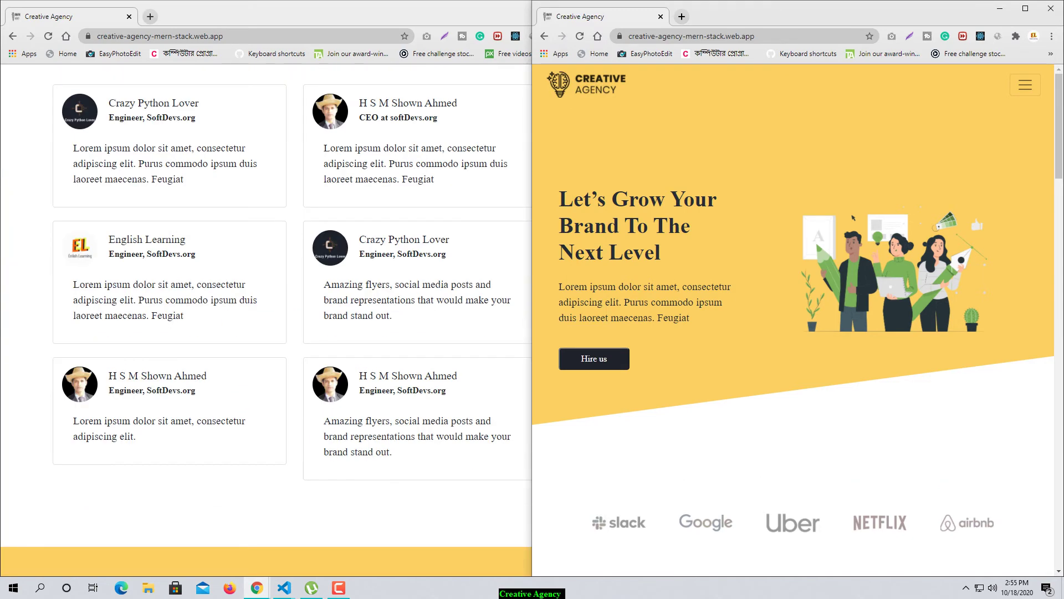
scroll(266, 320, "up", 2)
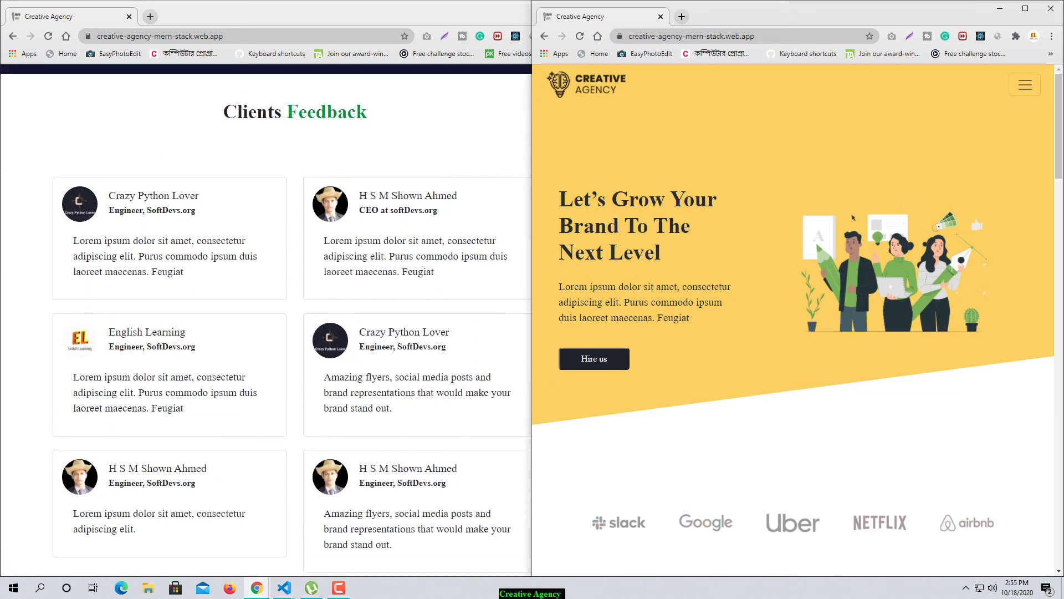
- Reload the home page in the new admin's window and examine its service cards, carousel and client feedback
scroll(853, 218, "down", 16)
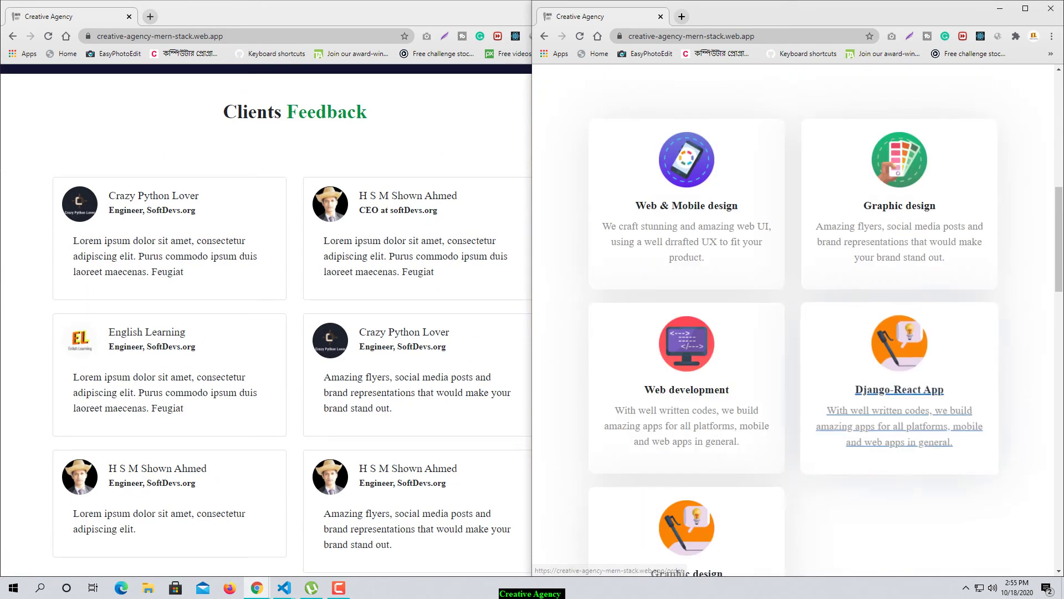
scroll(793, 320, "up", 5)
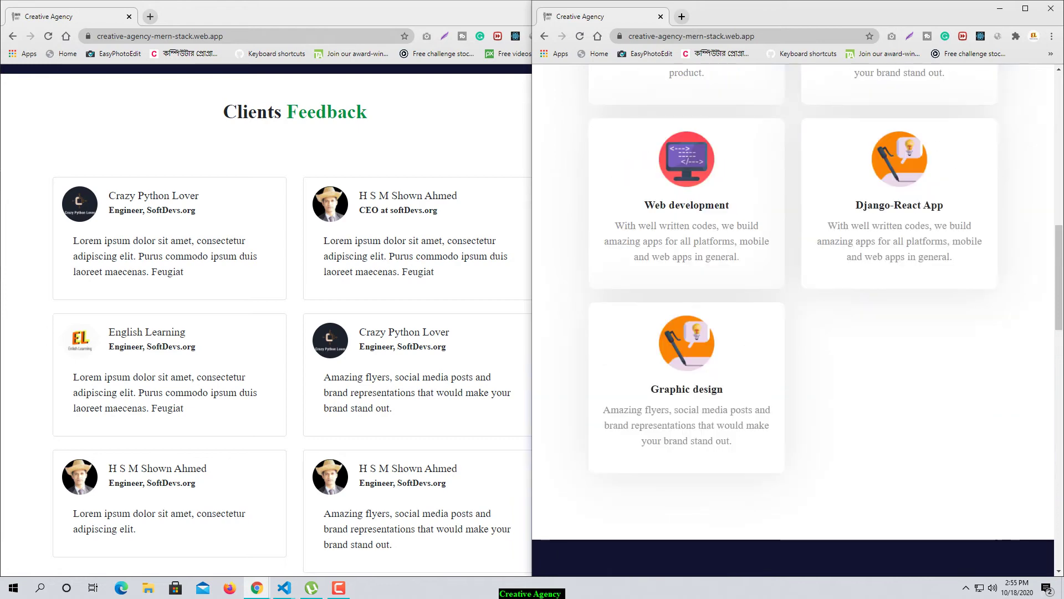
scroll(794, 320, "down", 2)
left_click(580, 36)
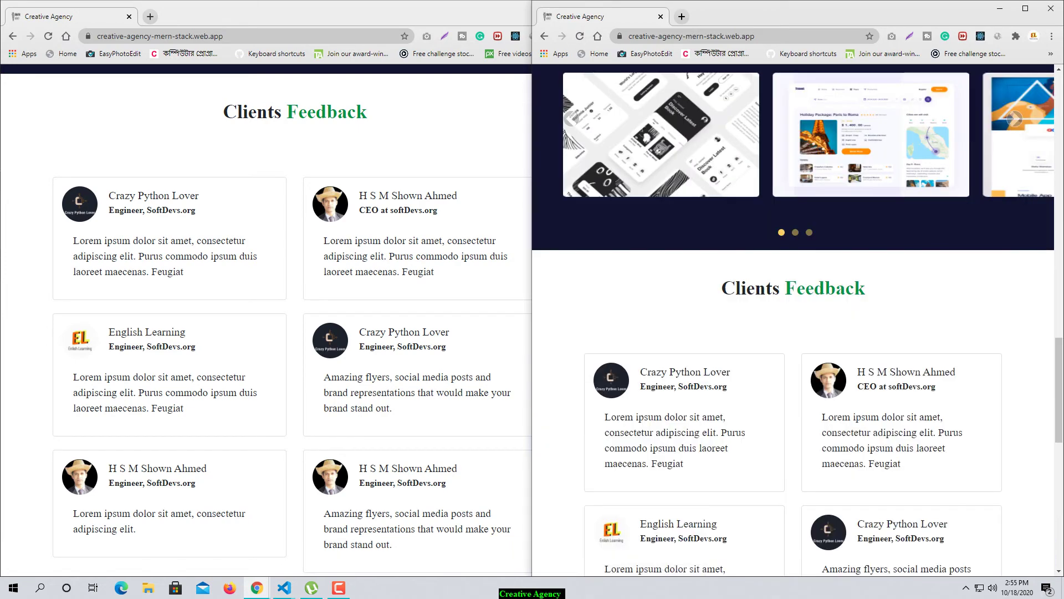
scroll(720, 277, "up", 7)
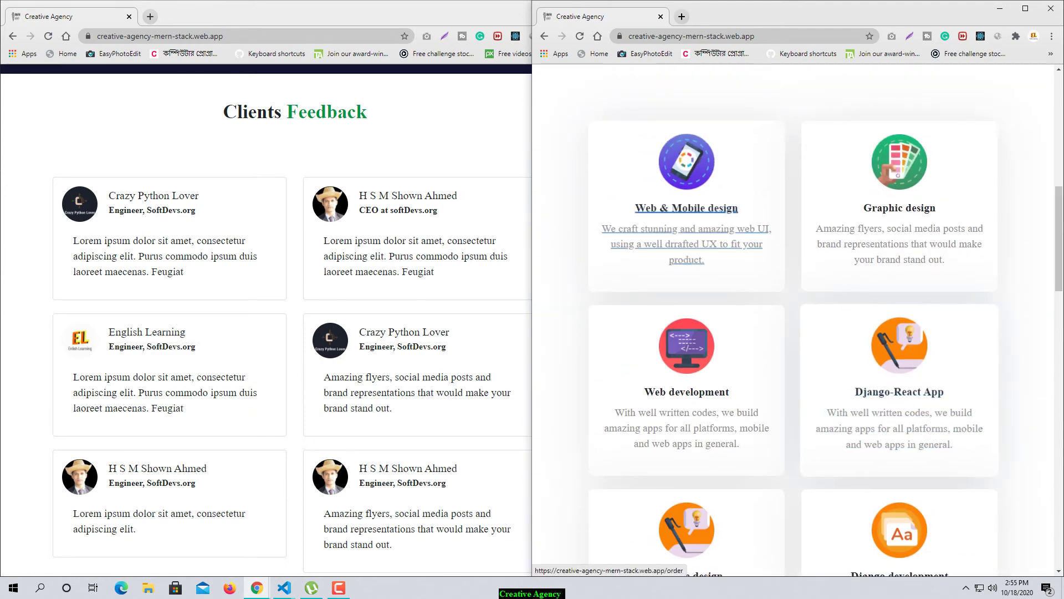
scroll(721, 388, "down", 3)
scroll(686, 399, "down", 8)
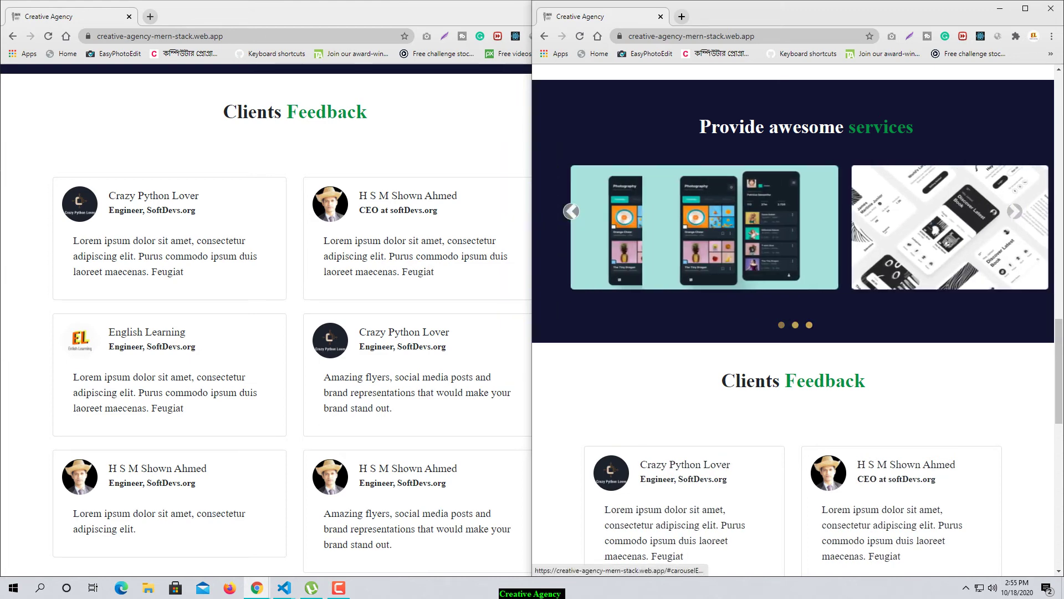
scroll(793, 322, "down", 10)
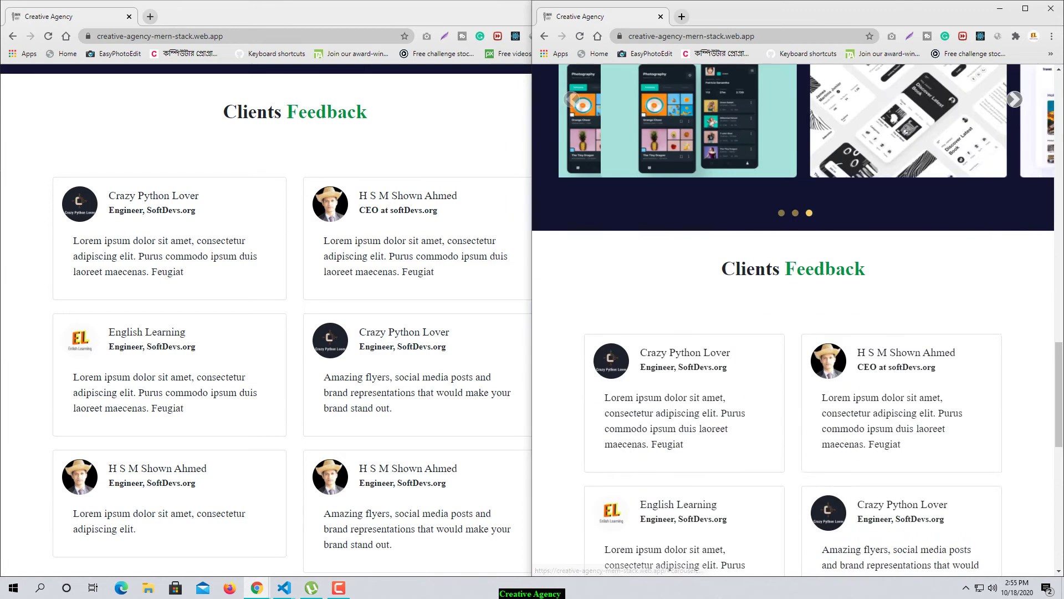
scroll(792, 322, "down", 3)
- Open the admin service list from the collapsed navigation in the new admin's window
scroll(793, 322, "up", 20)
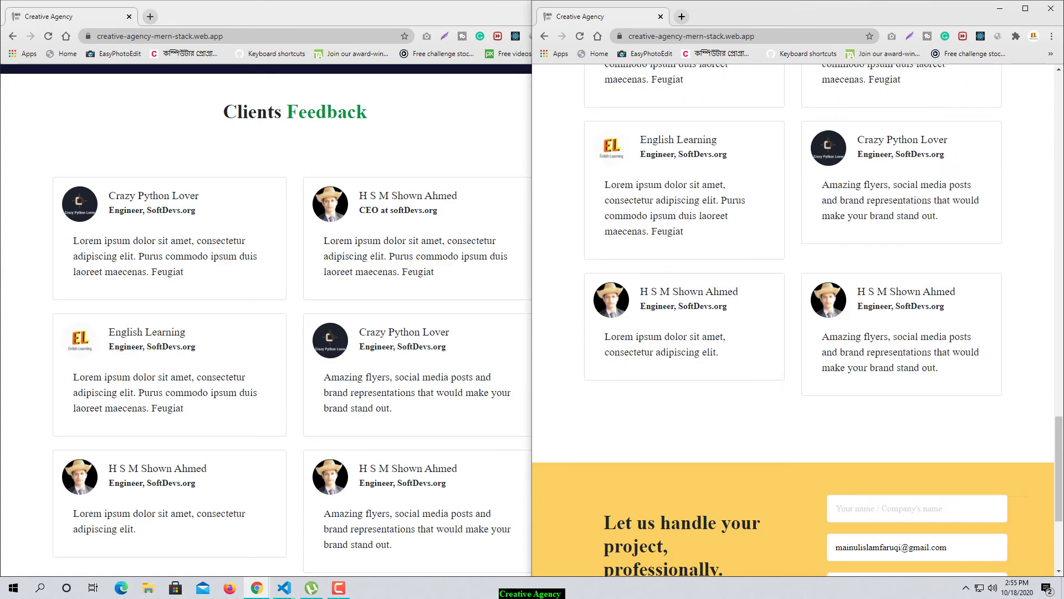
scroll(266, 322, "up", 20)
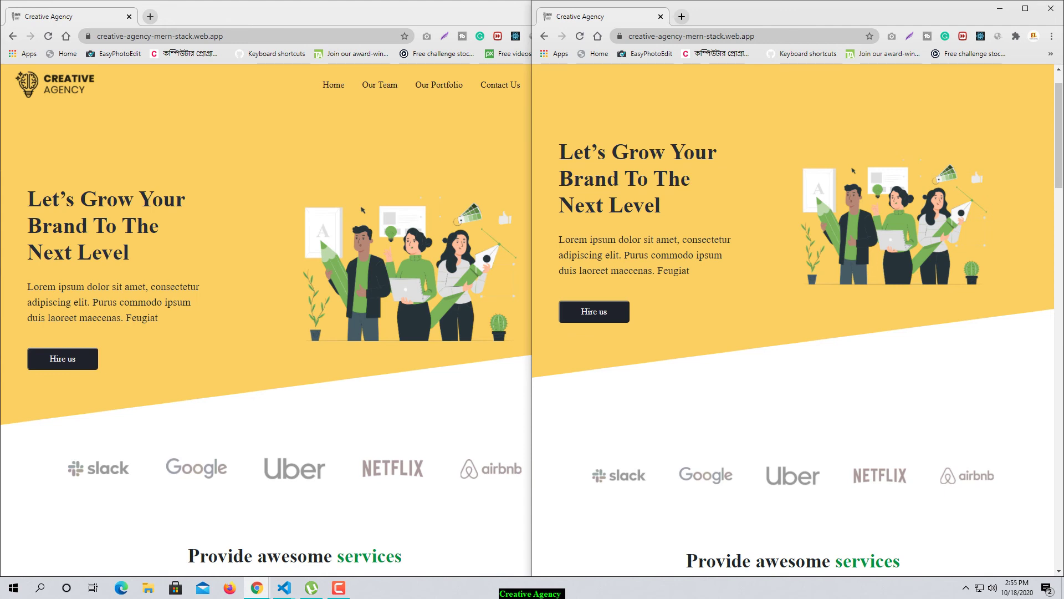
scroll(793, 322, "up", 1)
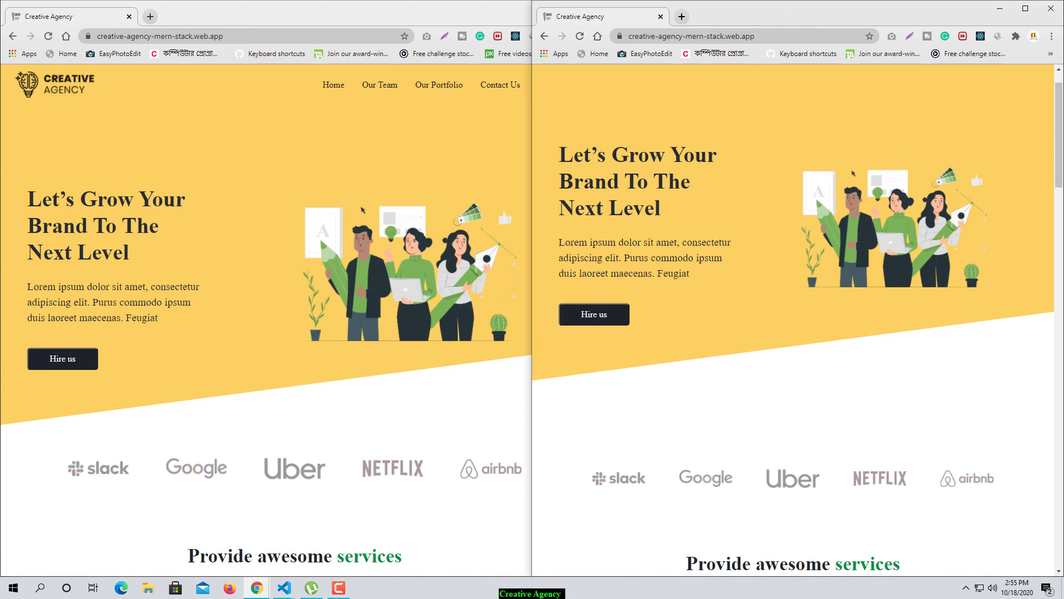
left_click(1026, 85)
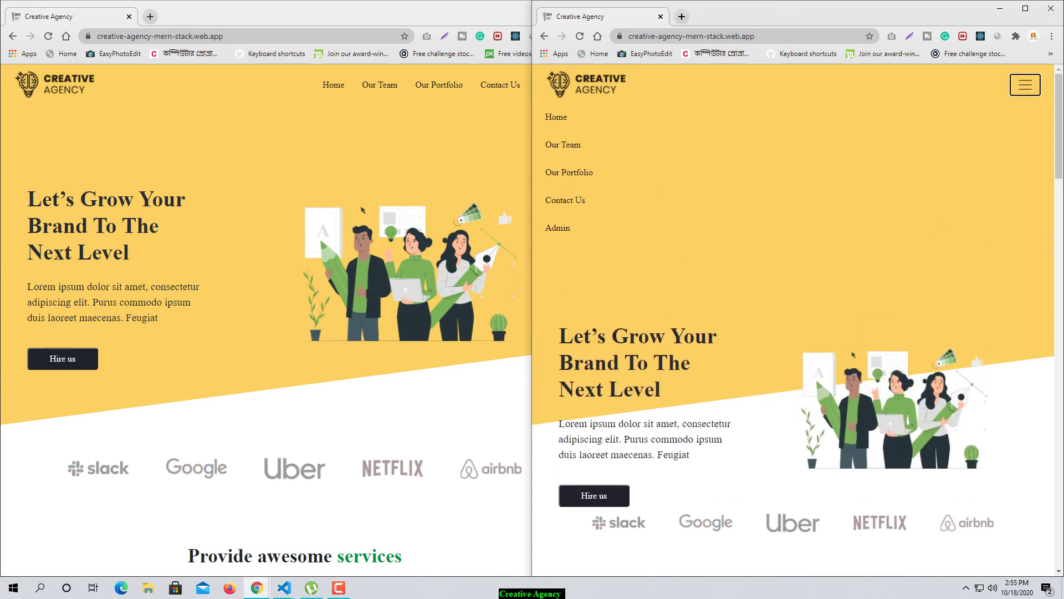
left_click(557, 228)
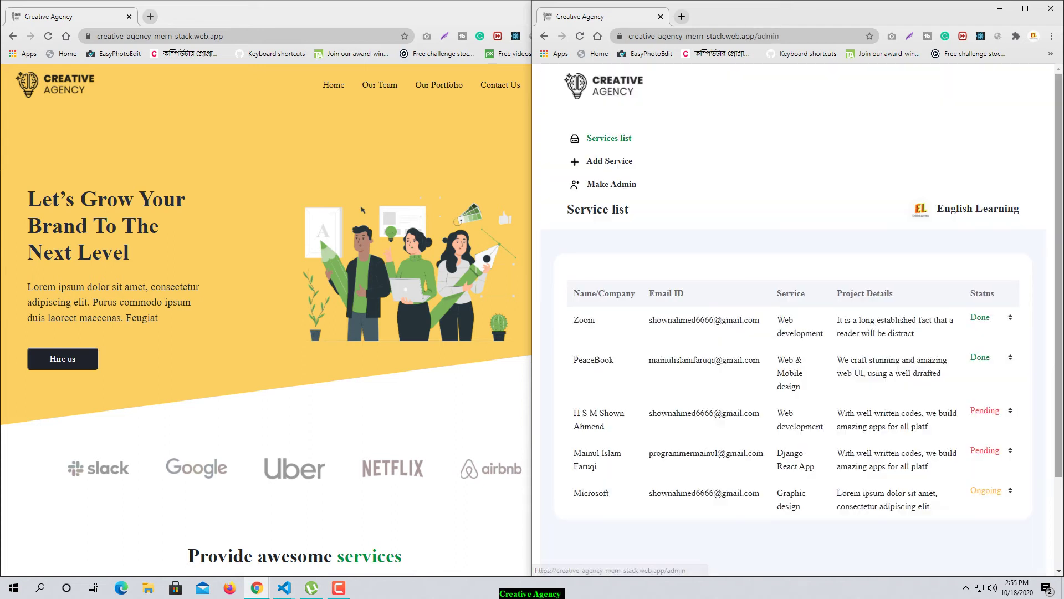
- Clear the site's session storage with the developer tools in the original admin window, close the tools and reload the home page
left_click(477, 150)
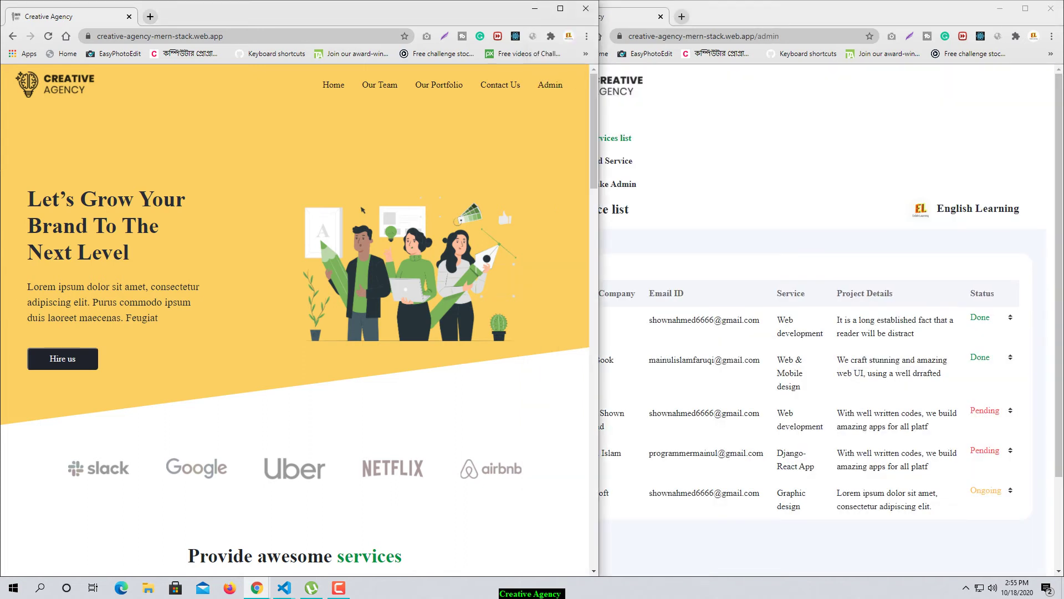
key("alt+Tab")
key("super+Right")
right_click(141, 178)
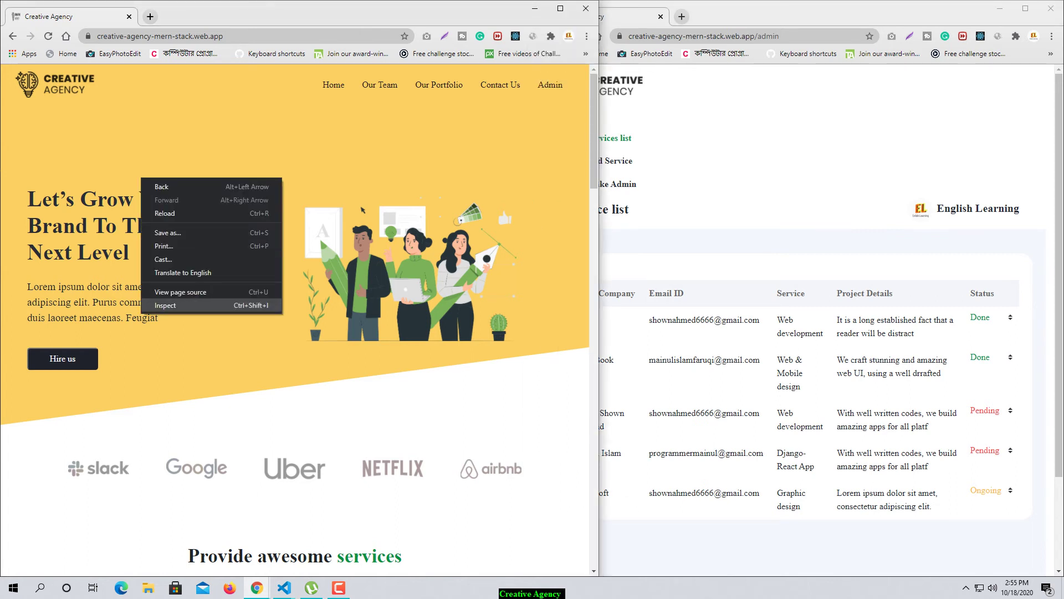
key("Return")
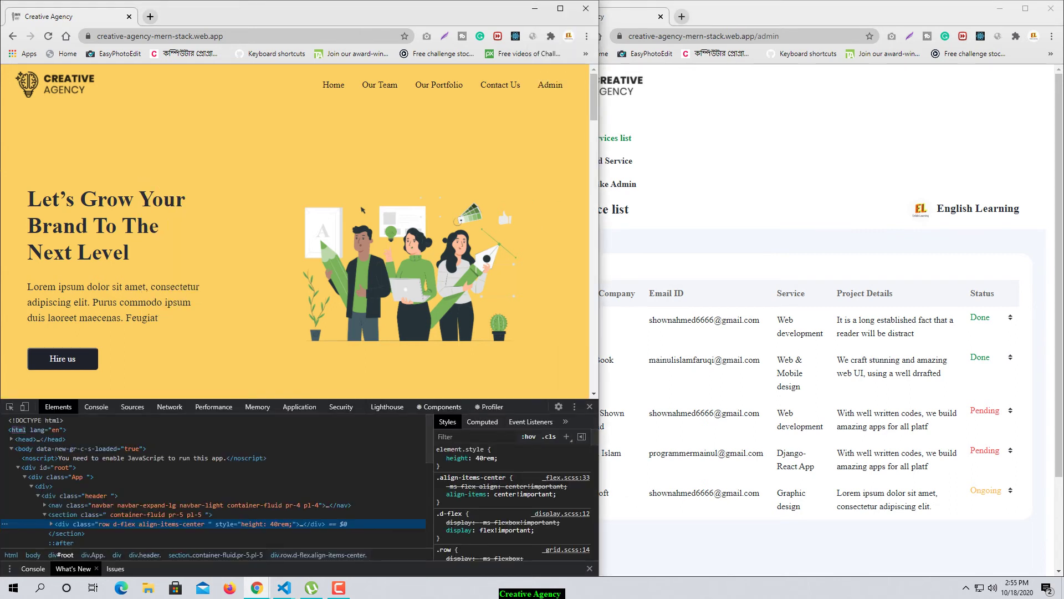
left_click(300, 406)
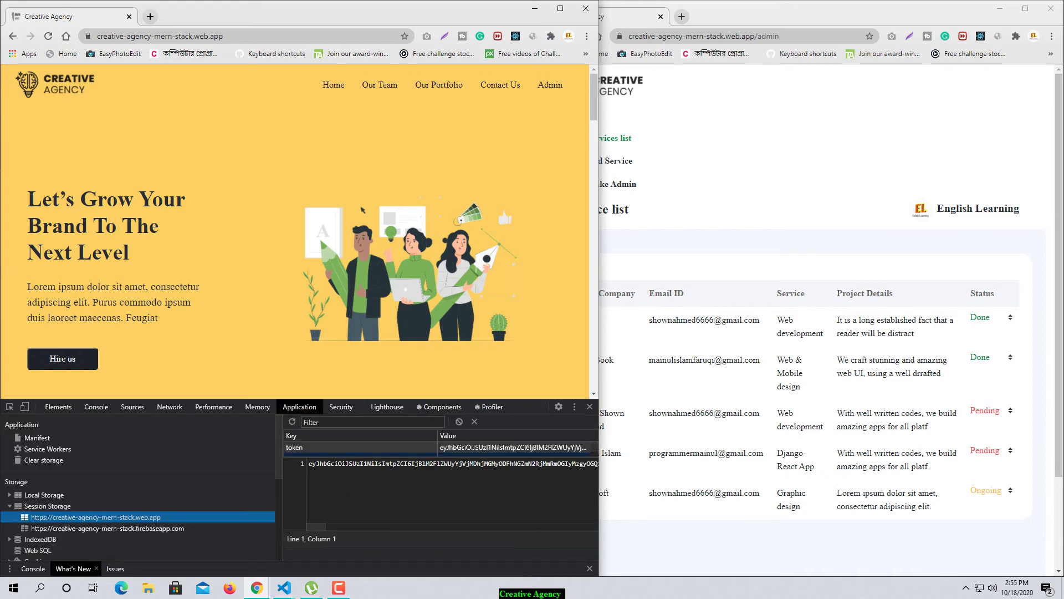
left_click(459, 422)
key("F12")
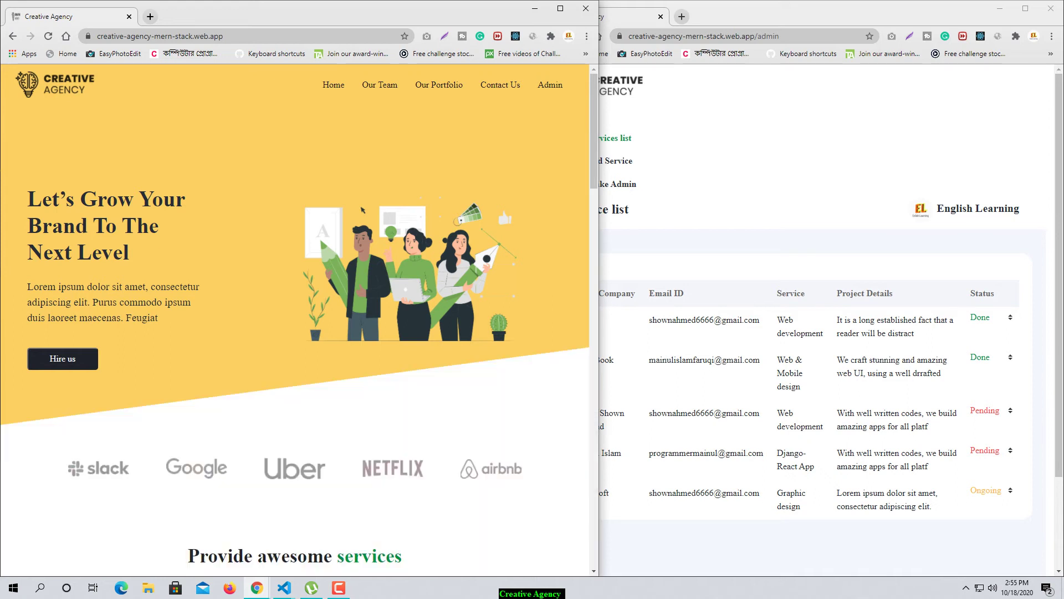
left_click(48, 36)
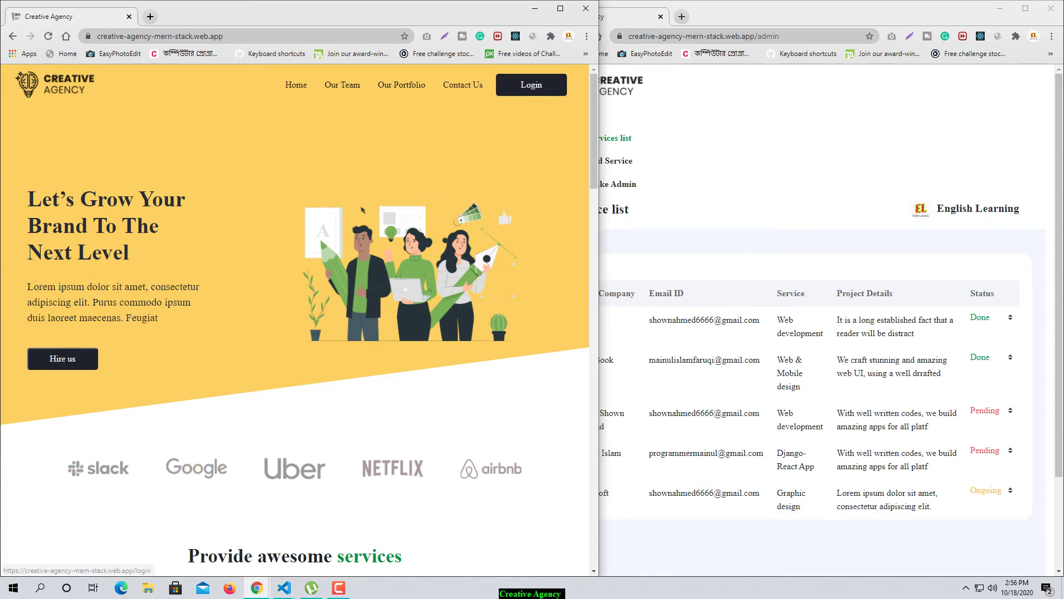
- Log in to the original window with Google using the customer account that placed the Zoom and Microsoft orders
left_click(531, 85)
left_click(726, 122)
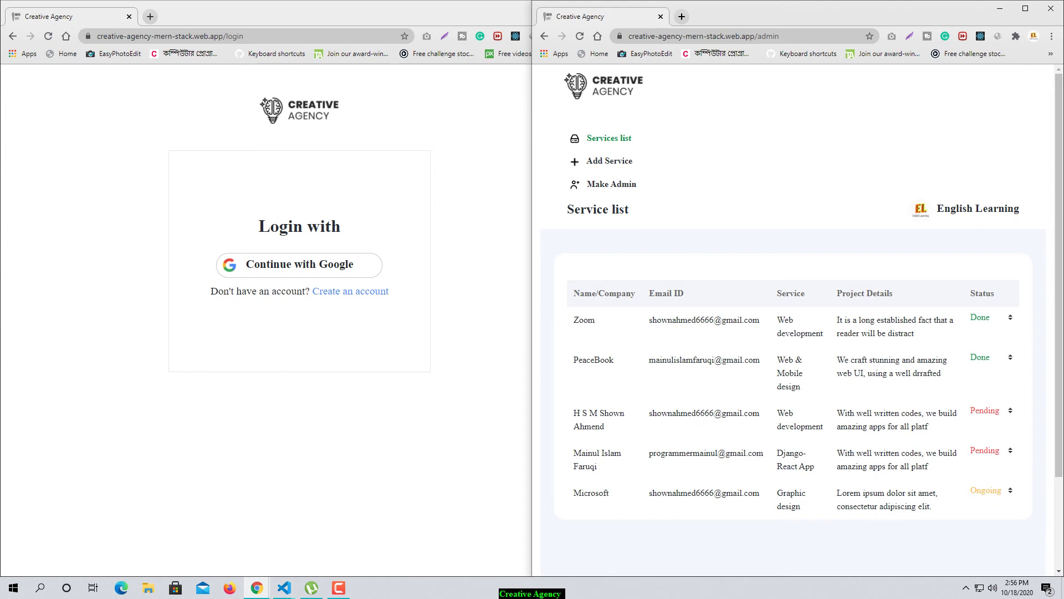
left_click(299, 265)
left_click_drag(534, 110, 387, 129)
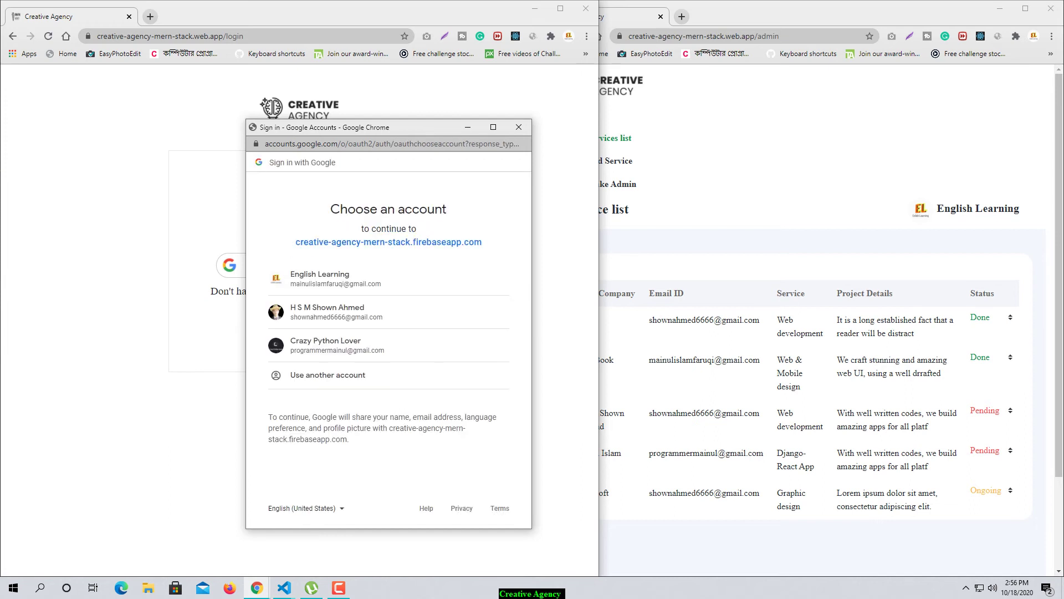
left_click(360, 312)
- Set the pending Web development and Django-React App orders to Ongoing in the admin service list
left_click(991, 411)
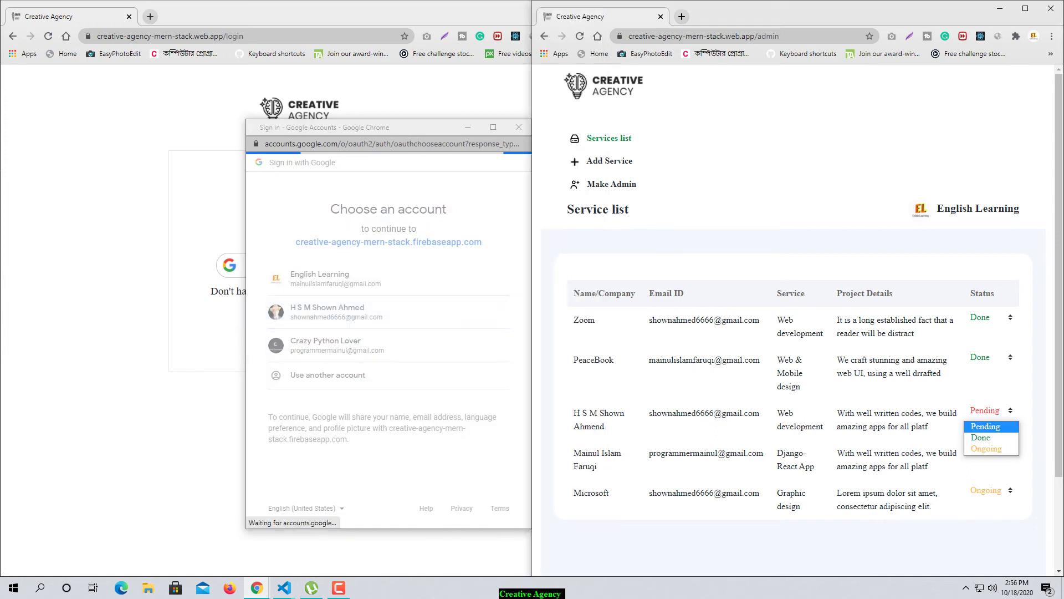
left_click(987, 449)
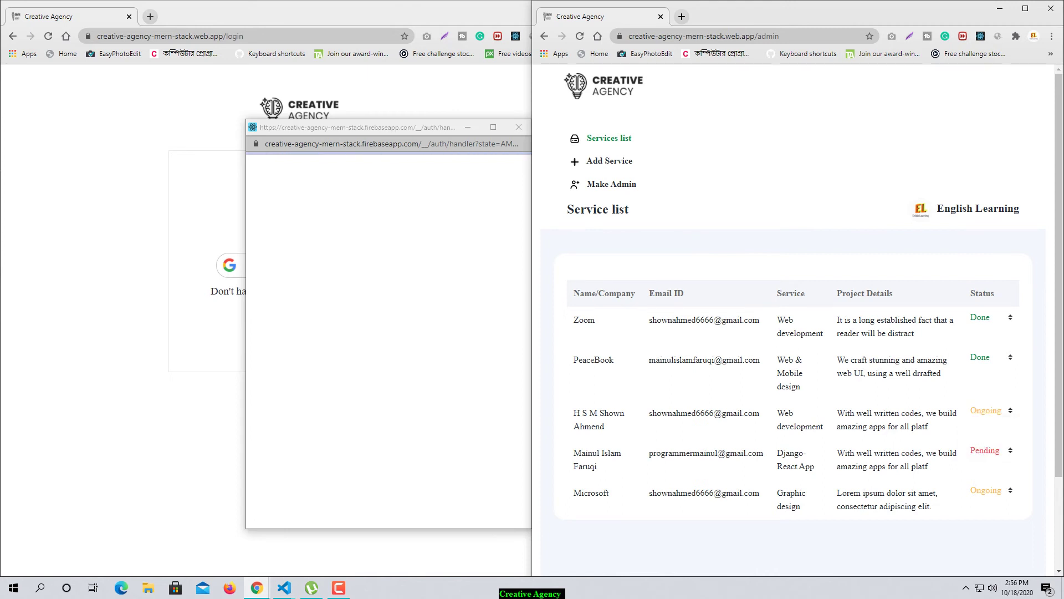
left_click(986, 450)
left_click(984, 489)
- Open the order form for the Django development service from the customer's home page
left_click(299, 111)
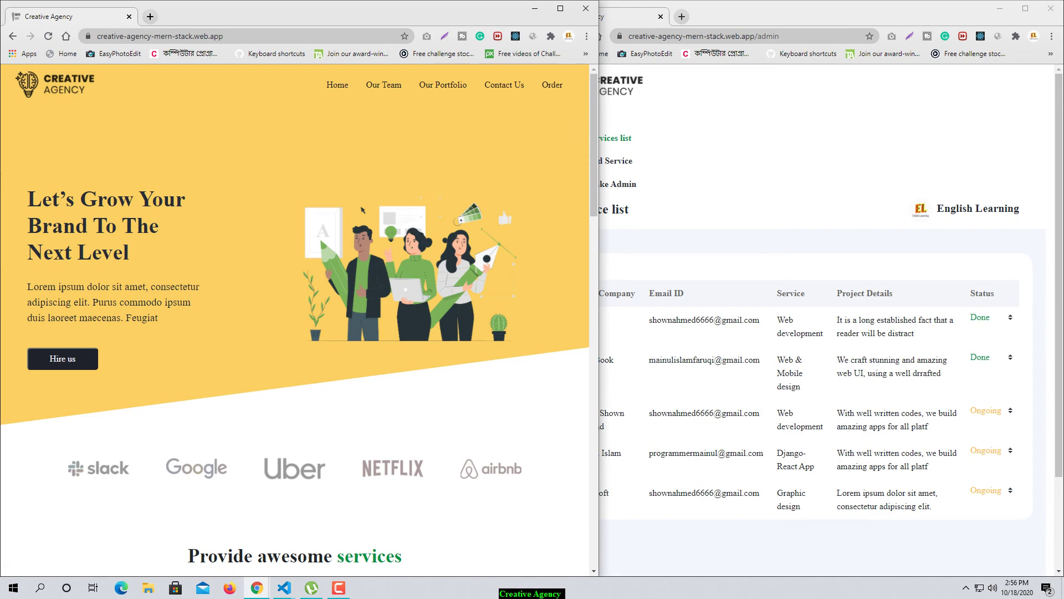
scroll(295, 320, "down", 3)
scroll(295, 321, "down", 10)
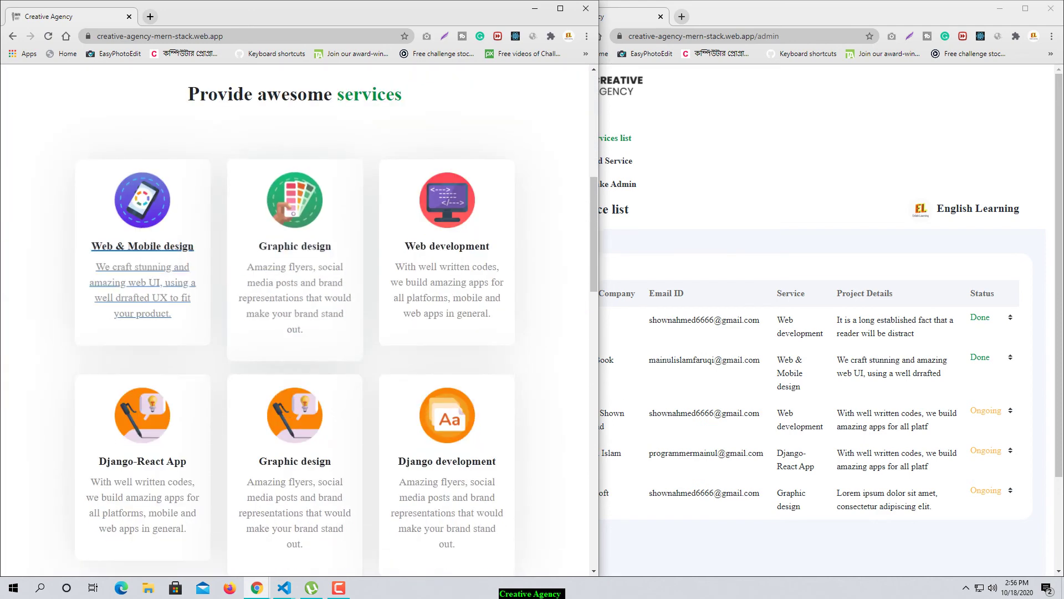
scroll(447, 249, "up", 6)
scroll(295, 277, "down", 5)
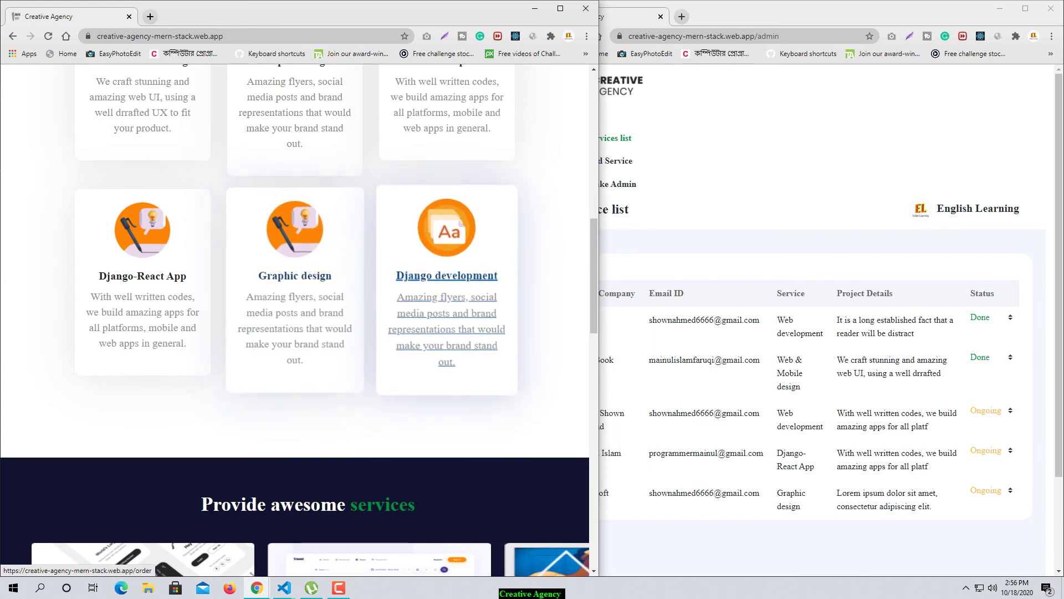
left_click(447, 299)
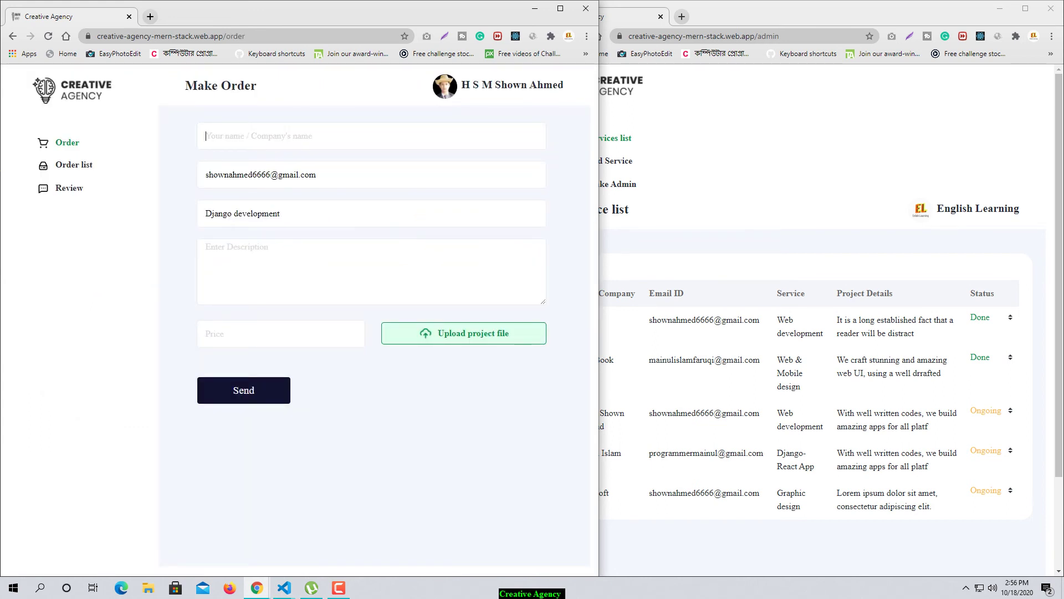
- Enter Microsoft as the company name in the order form
left_click(371, 136)
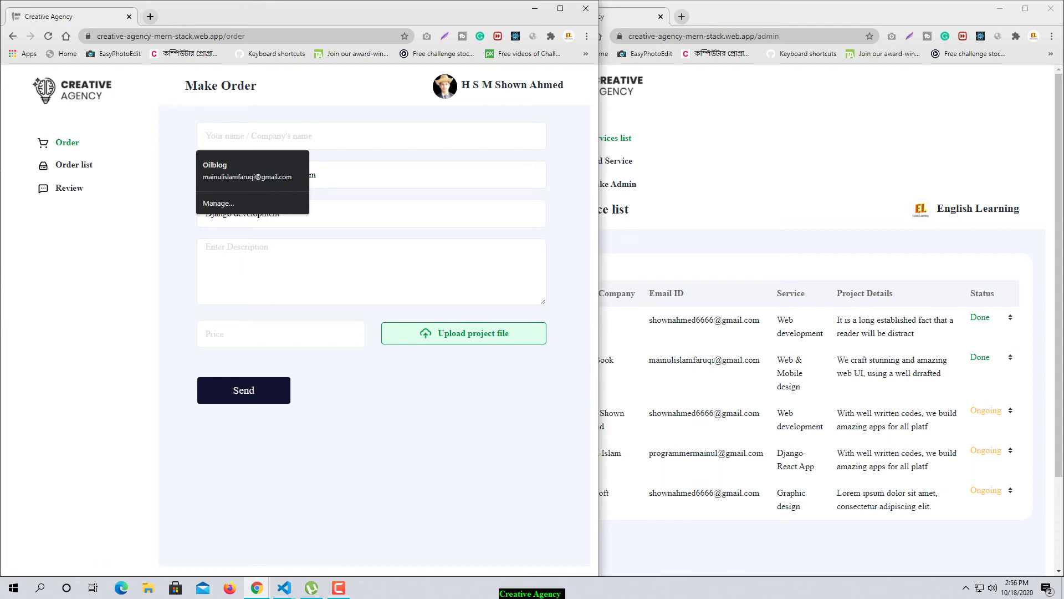
type("s")
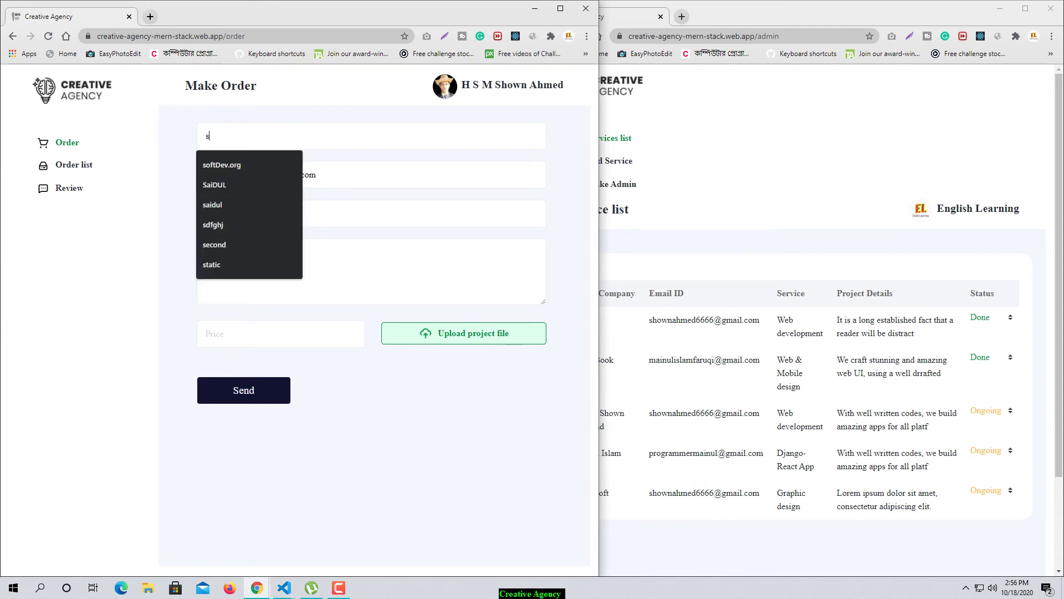
key("BackSpace")
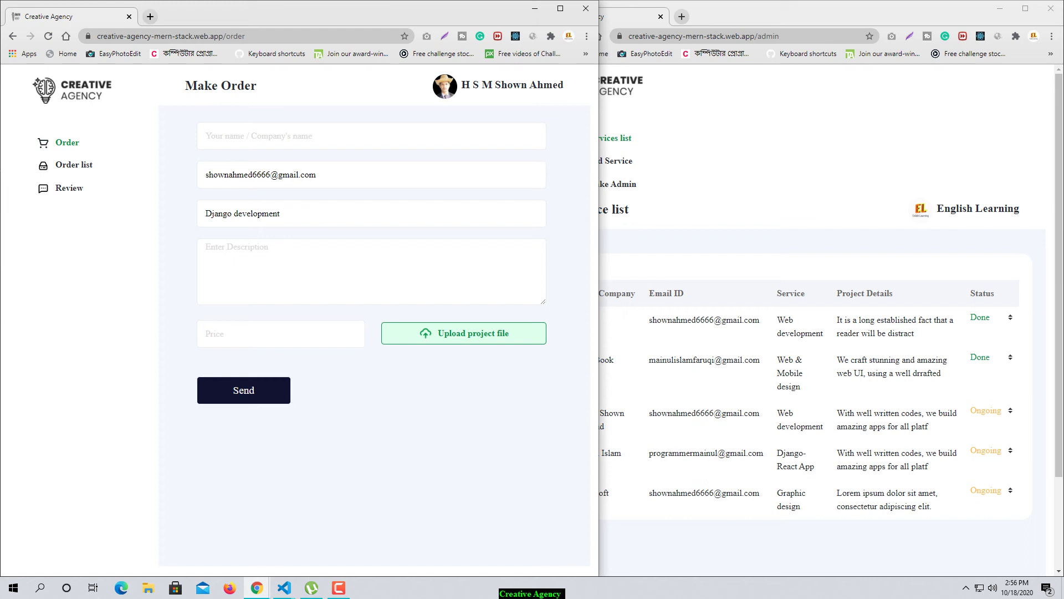
type("M")
key("Down")
key("Down")
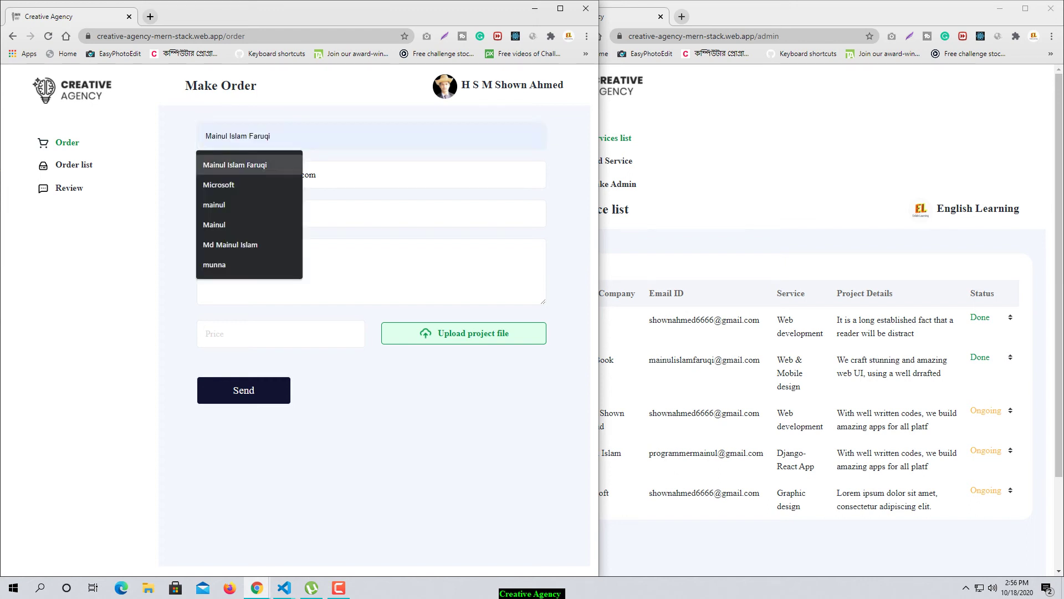
key("Return")
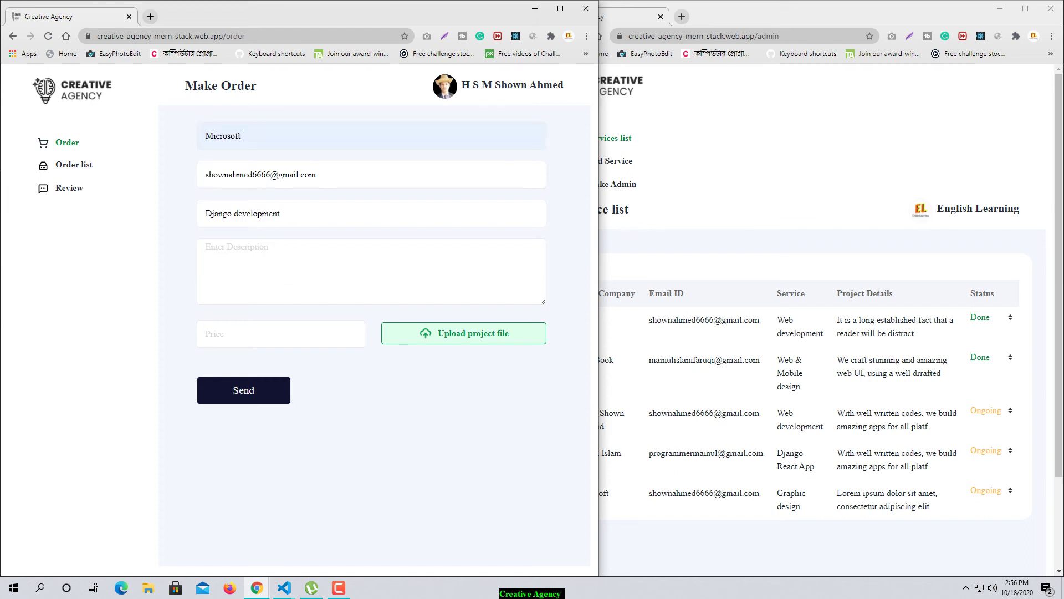
- Enter the description "Amazing flyers, social media posts and brand representations that would make your brand stand out." and set the price to 900
type("Amazing flyers, social media posts and brand representations that would make your brand stand out.")
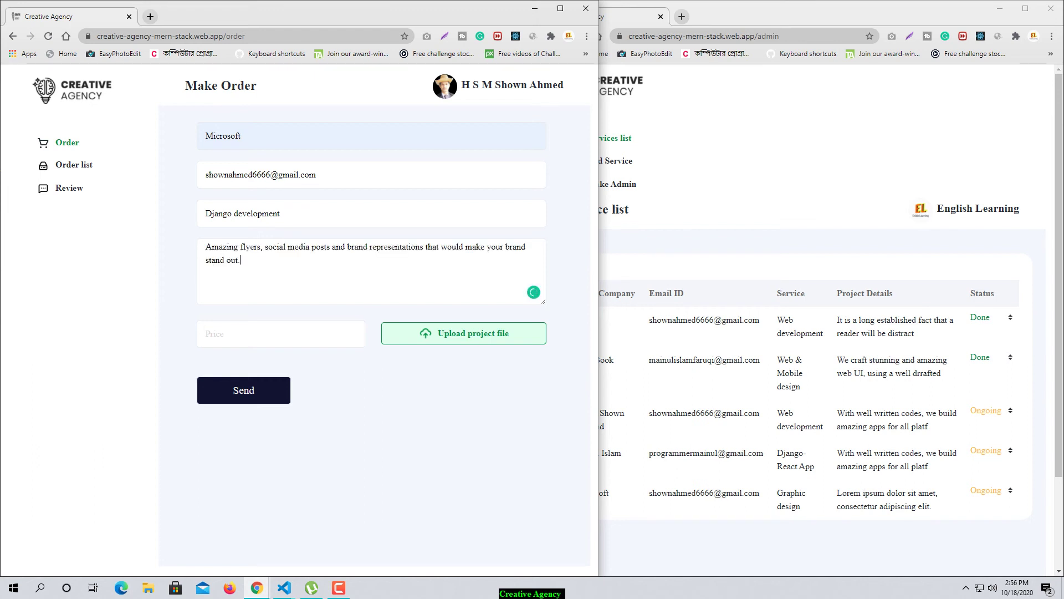
left_click(280, 333)
key("Up")
key("Up")
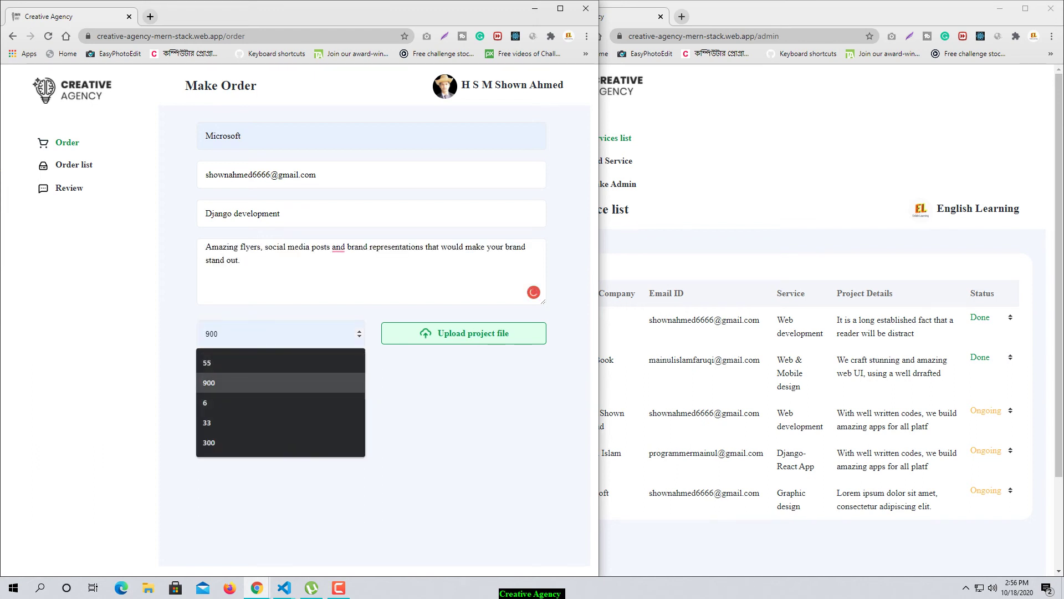
key("Return")
- Attach the service5 image as the project file and send the Django development order
left_click(464, 334)
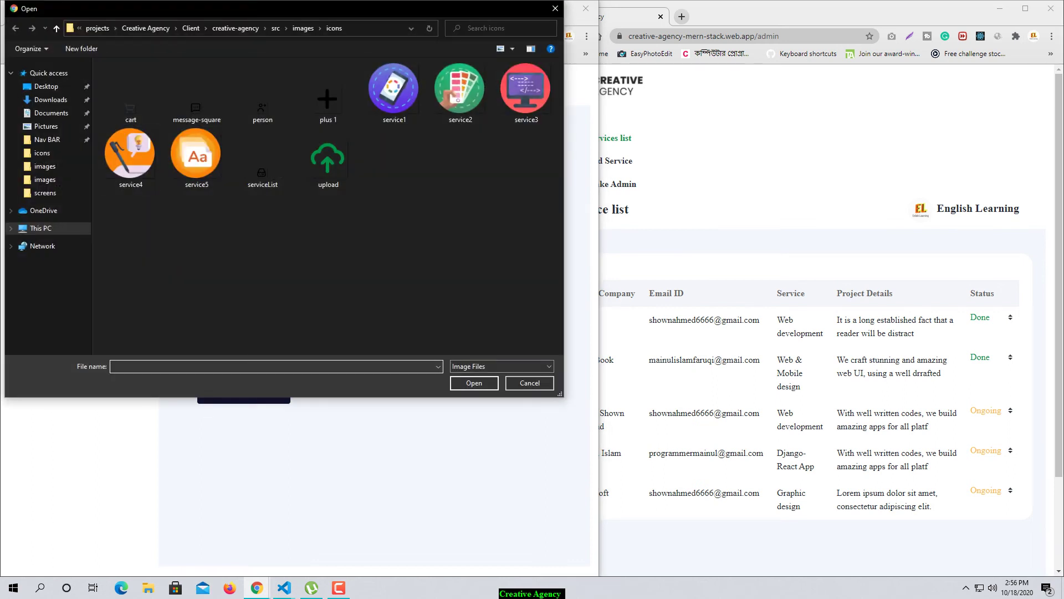
left_click(196, 158)
key("Return")
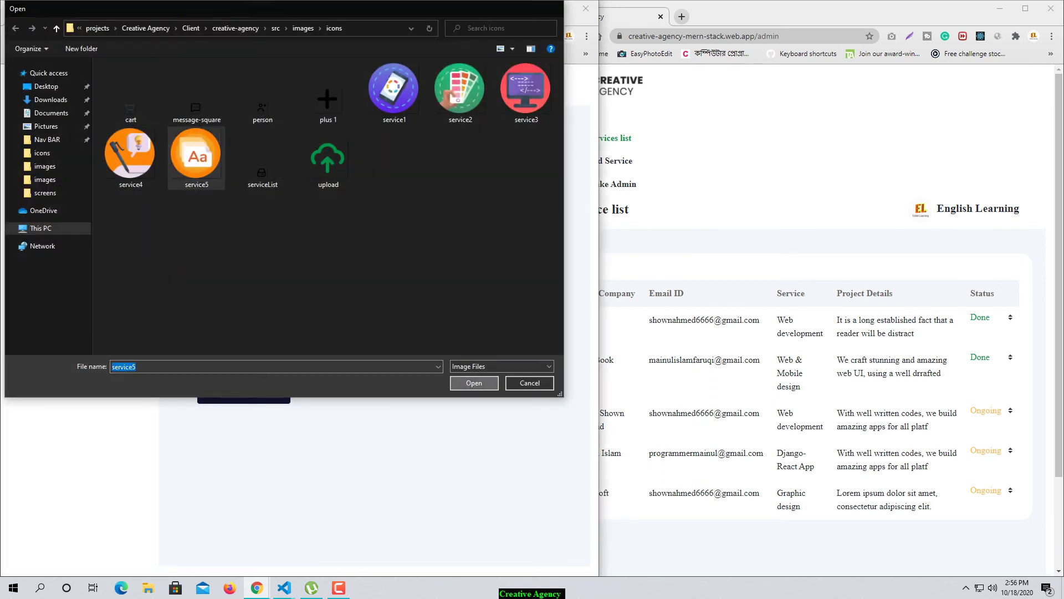
left_click(243, 391)
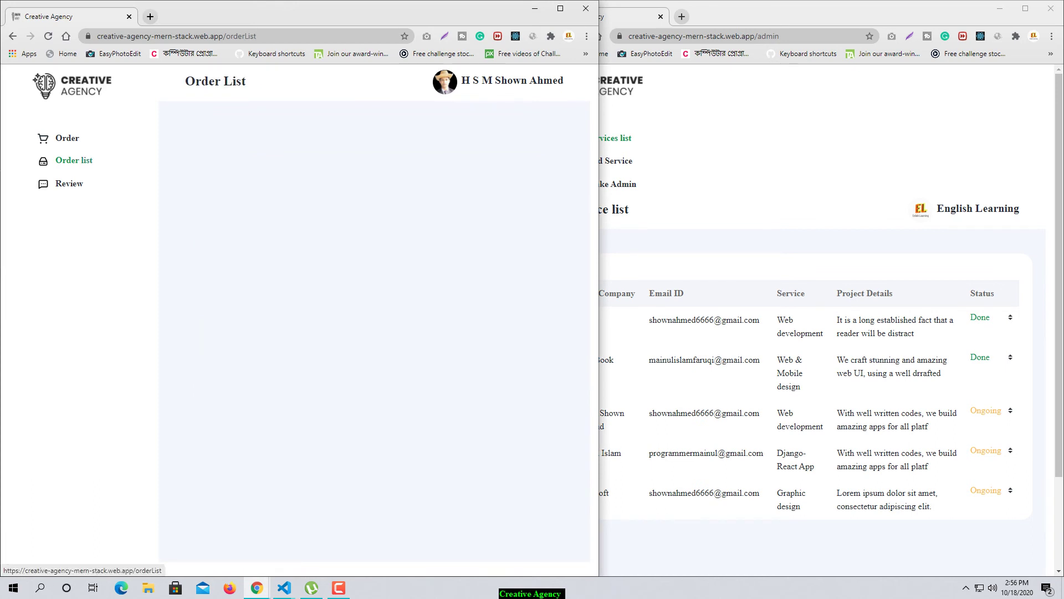
- Reload the admin service list and compare it with the order statuses in the customer's order list
key("alt+Tab")
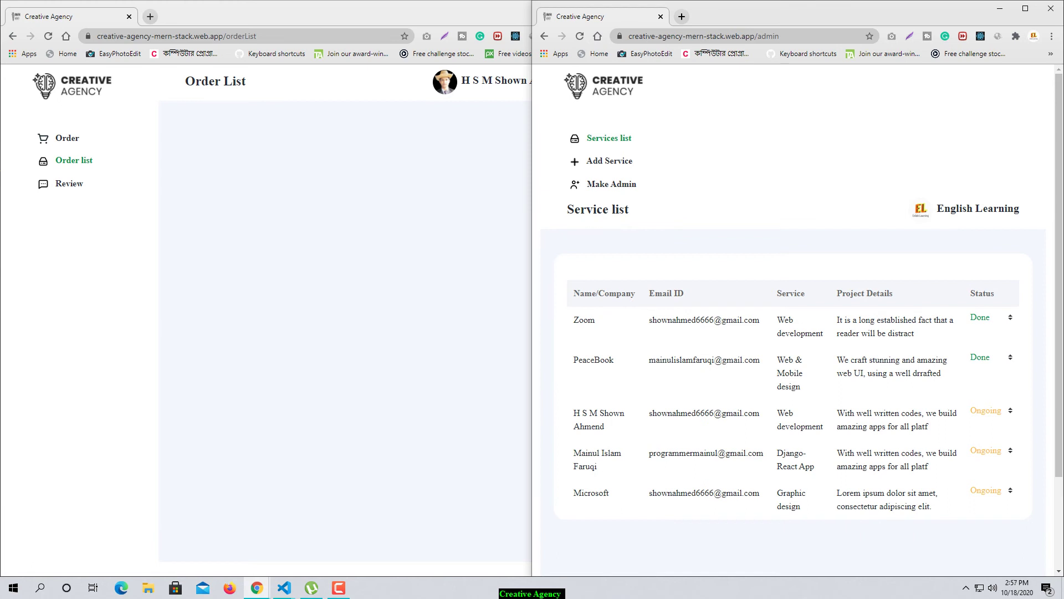
key("F5")
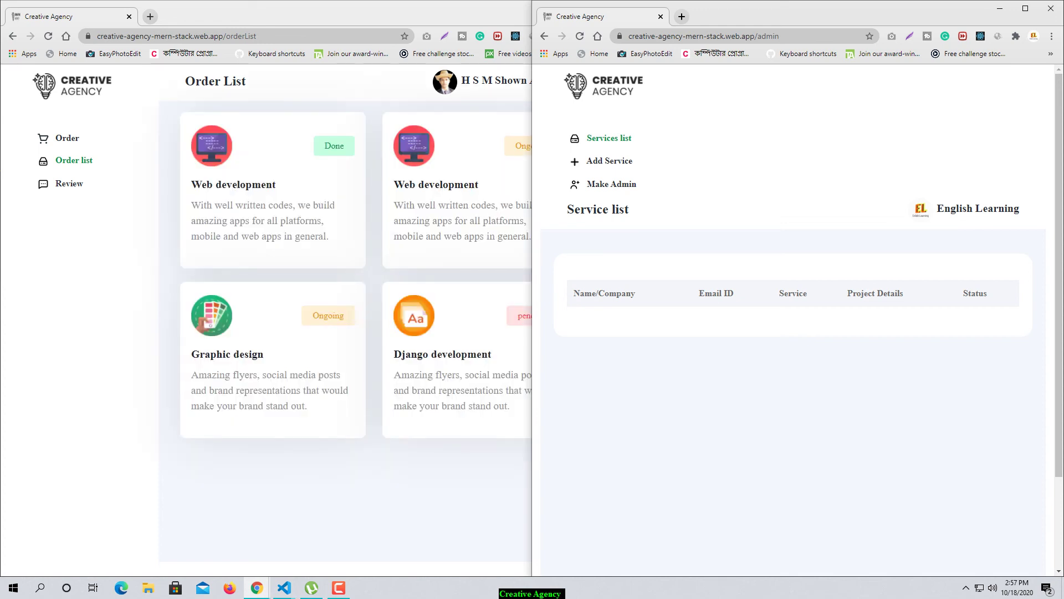
left_click(474, 482)
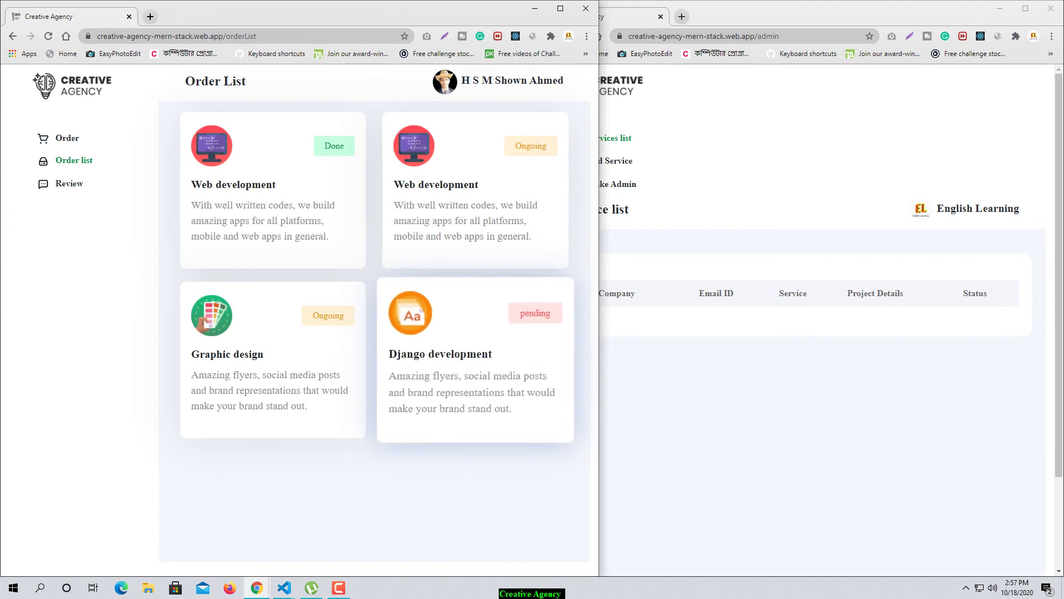
left_click(771, 410)
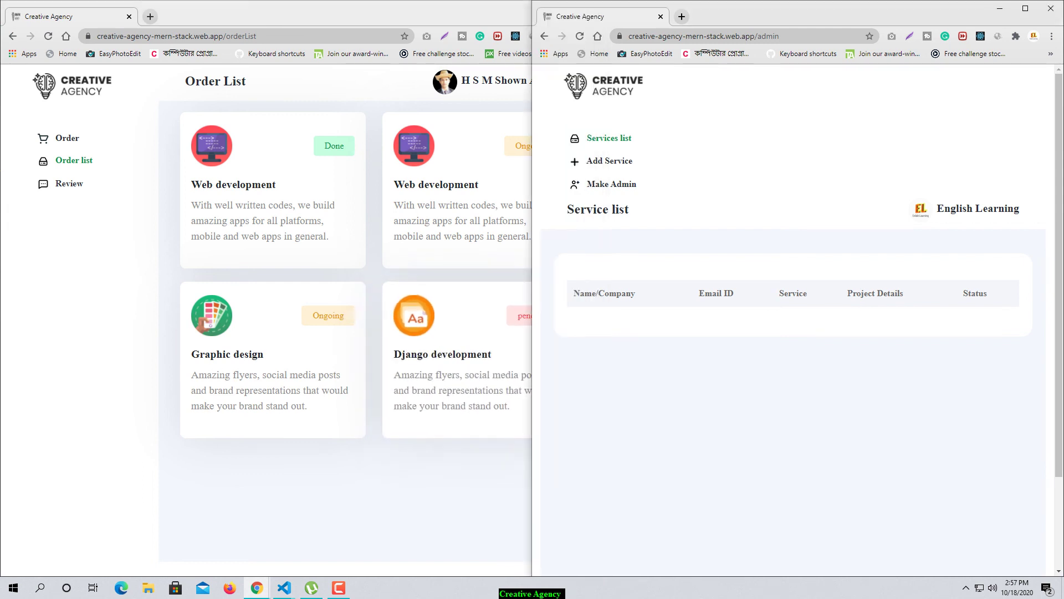
scroll(792, 322, "down", 2)
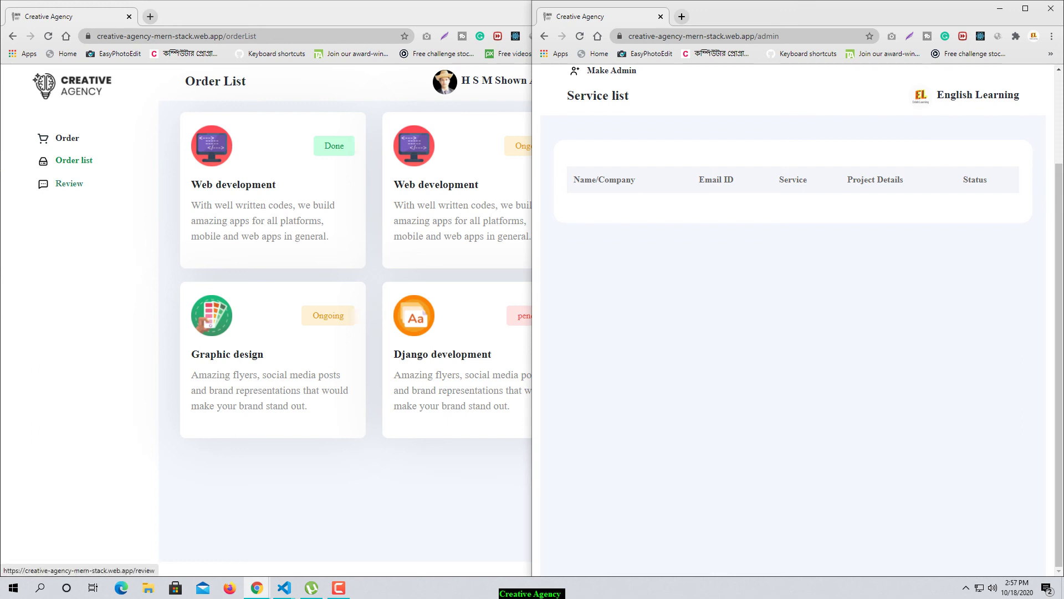
left_click(311, 488)
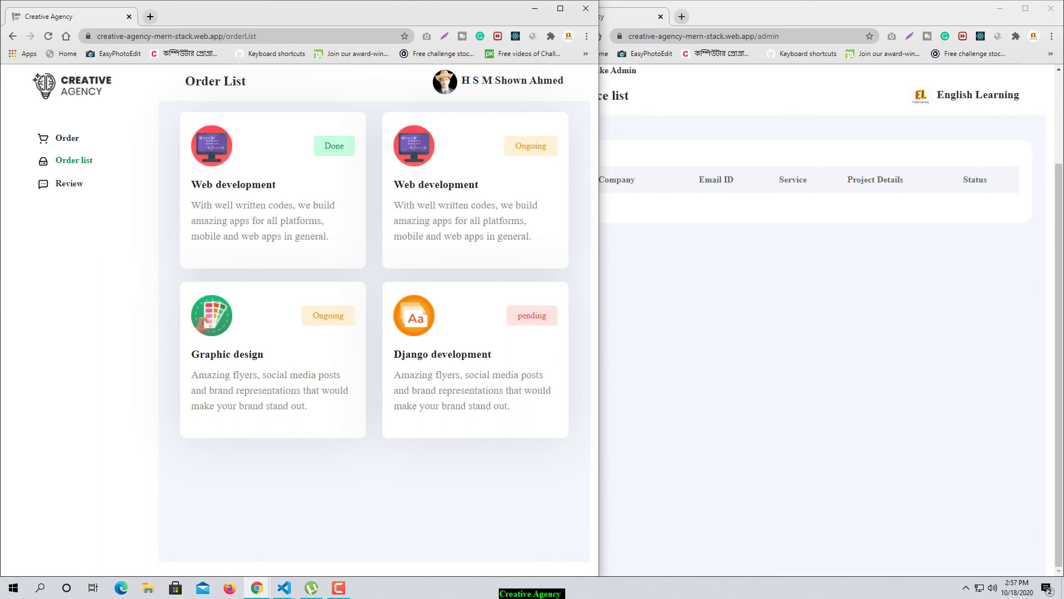
- Reload the admin page again, visit Add Service and return to the services list
key("alt+Tab")
left_click(580, 36)
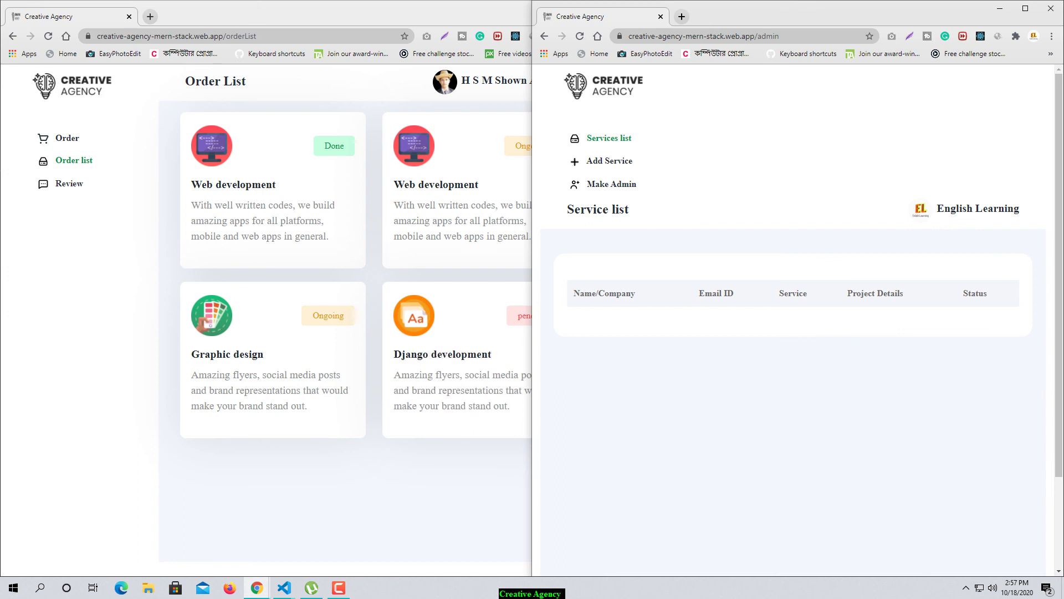
left_click(610, 161)
left_click(608, 138)
- Inspect the admin page's network traffic filtered to XHR, reload the page and select the all-order-list request
right_click(640, 371)
left_click(660, 501)
left_click(702, 407)
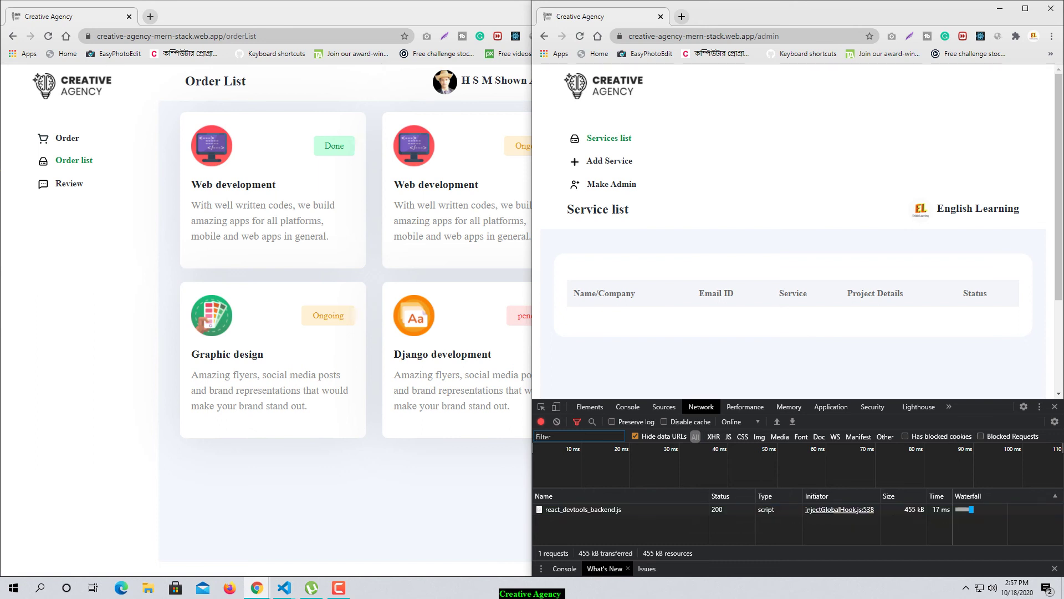
left_click(714, 437)
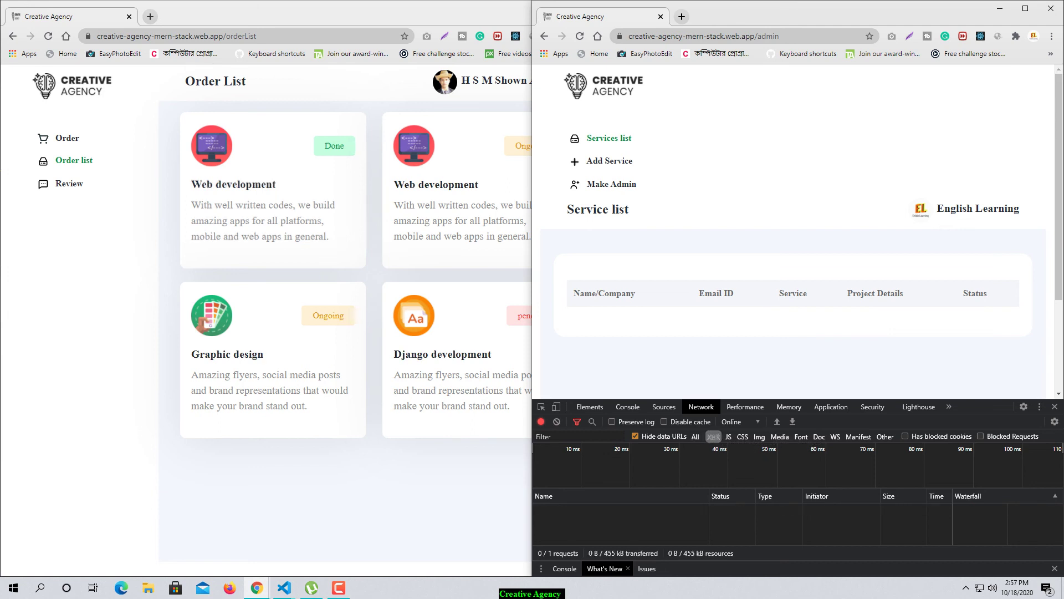
left_click(580, 36)
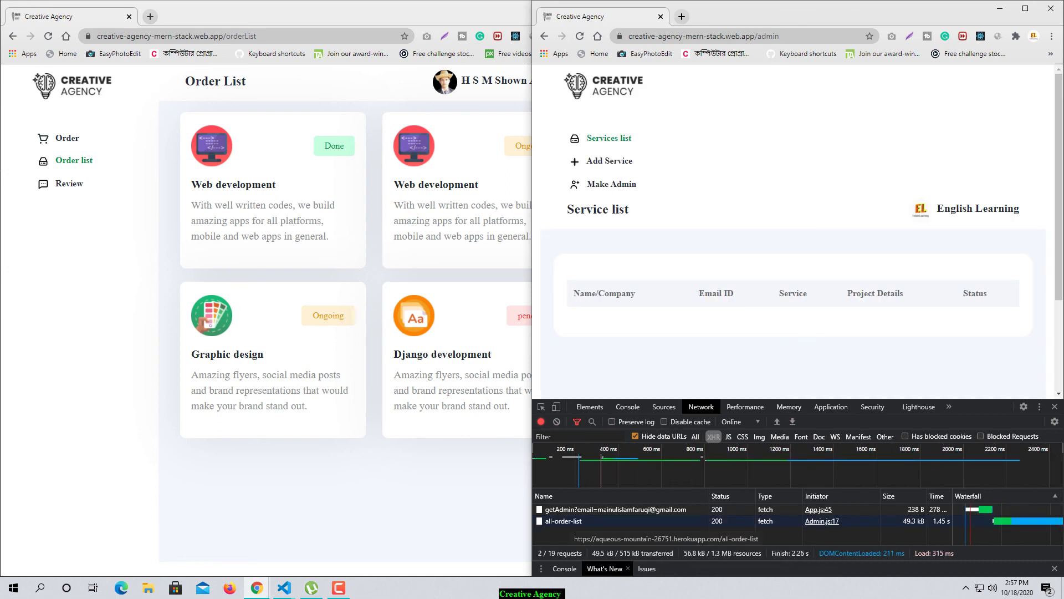
left_click(571, 521)
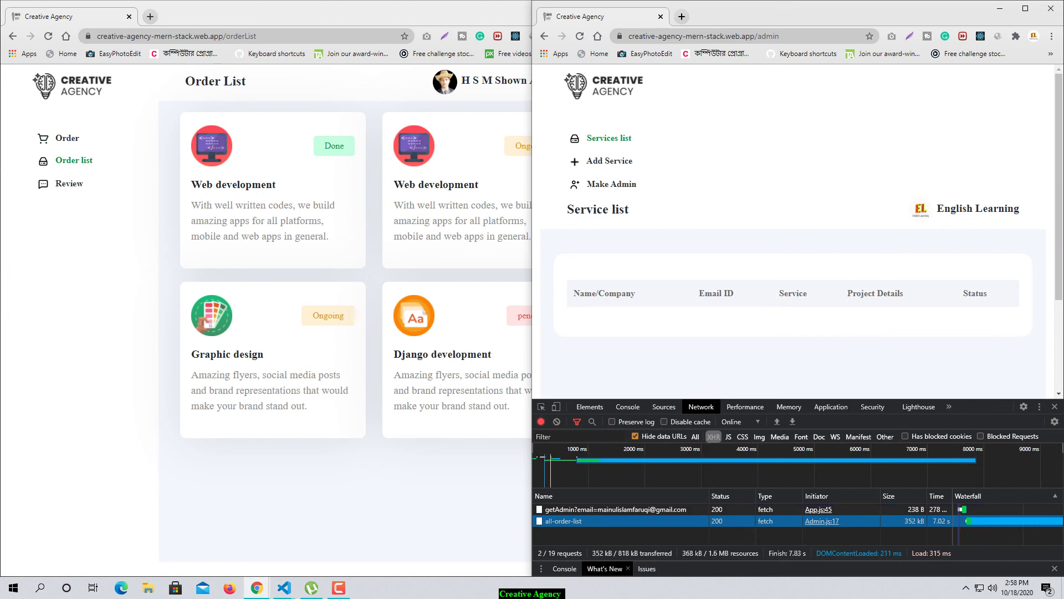
- Examine the Admin.js source that initiates the all-order-list request, then close the developer tools
scroll(793, 238, "down", 3)
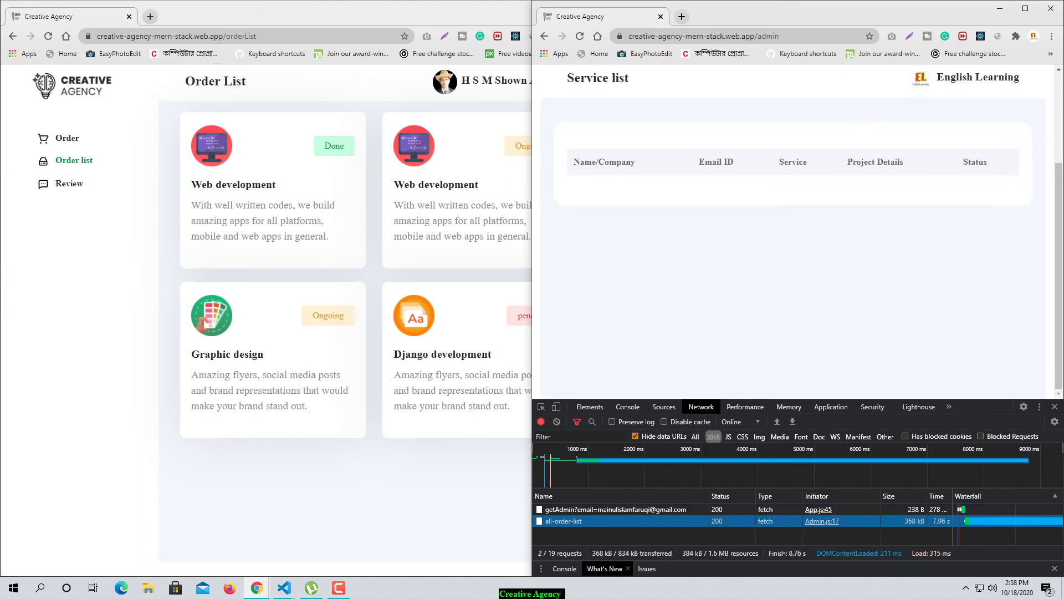
scroll(793, 238, "up", 3)
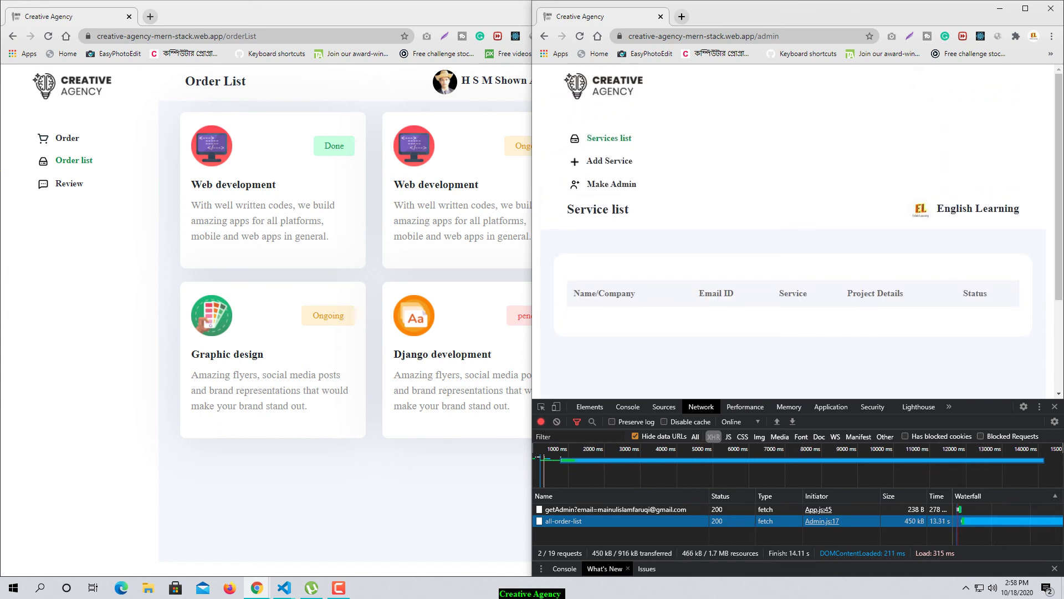
left_click(822, 521)
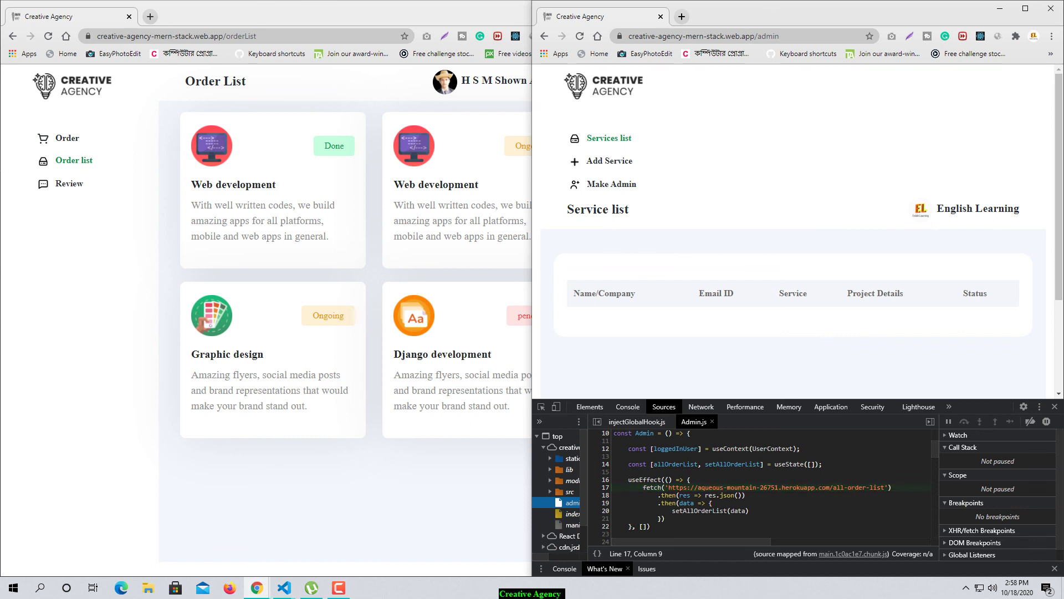
scroll(759, 488, "down", 3)
scroll(760, 488, "up", 4)
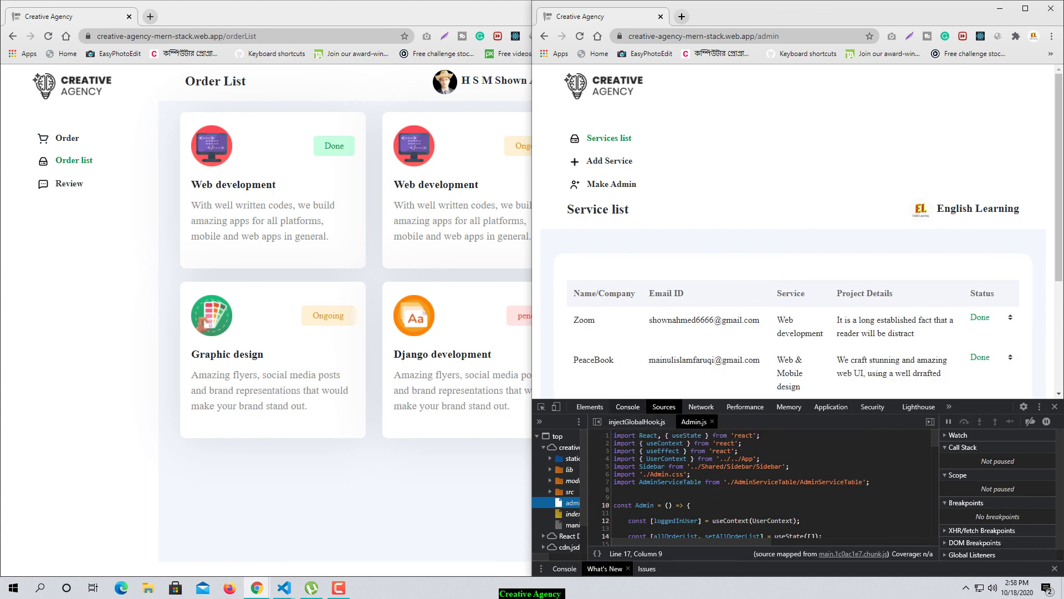
key("F12")
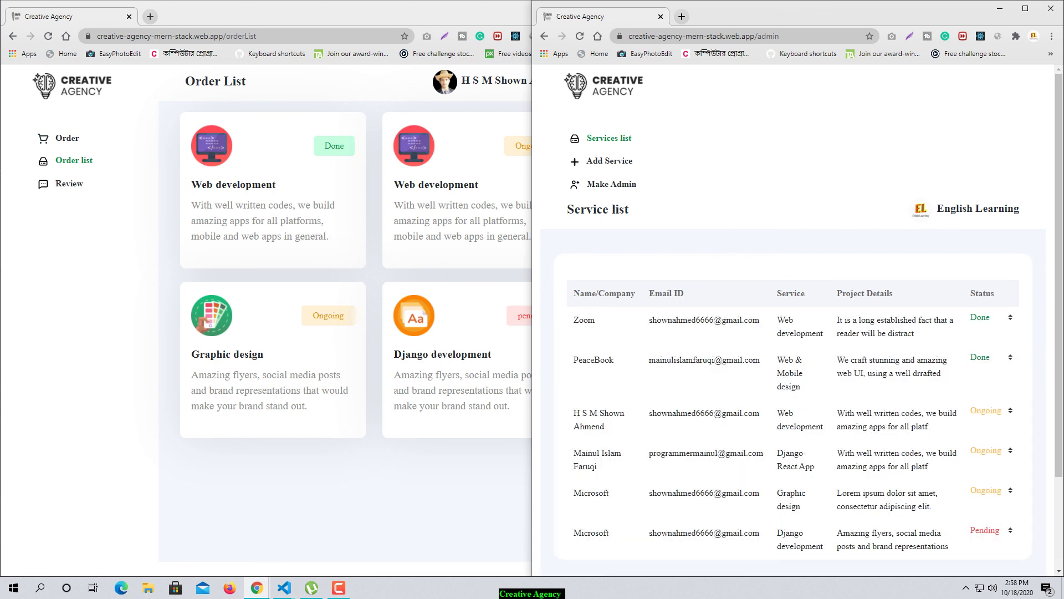
- Compare the orders and statuses in the admin service list with the cards in the customer's order list
scroll(793, 388, "down", 2)
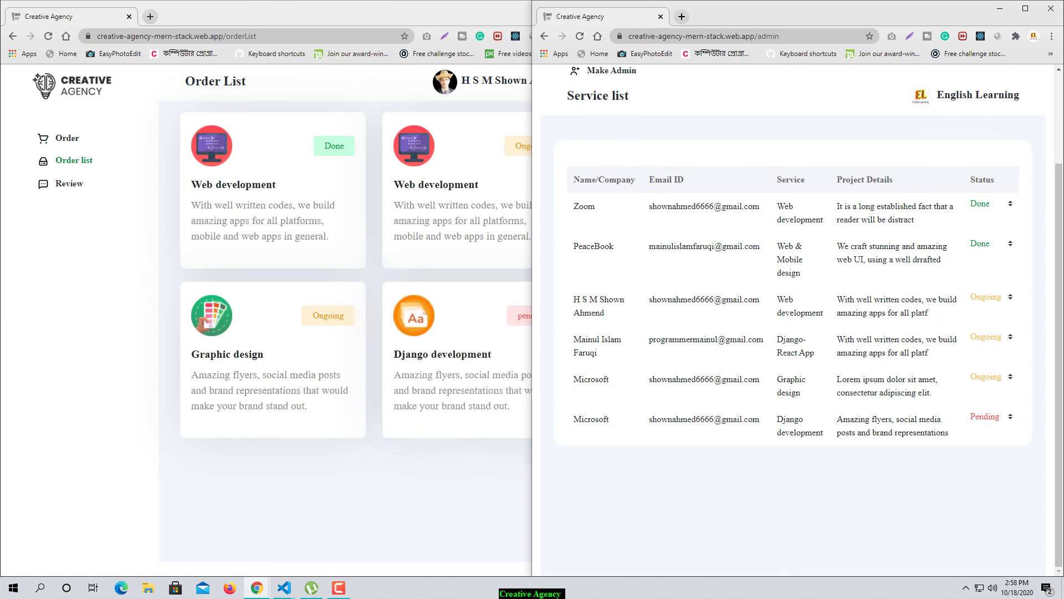
left_click(478, 465)
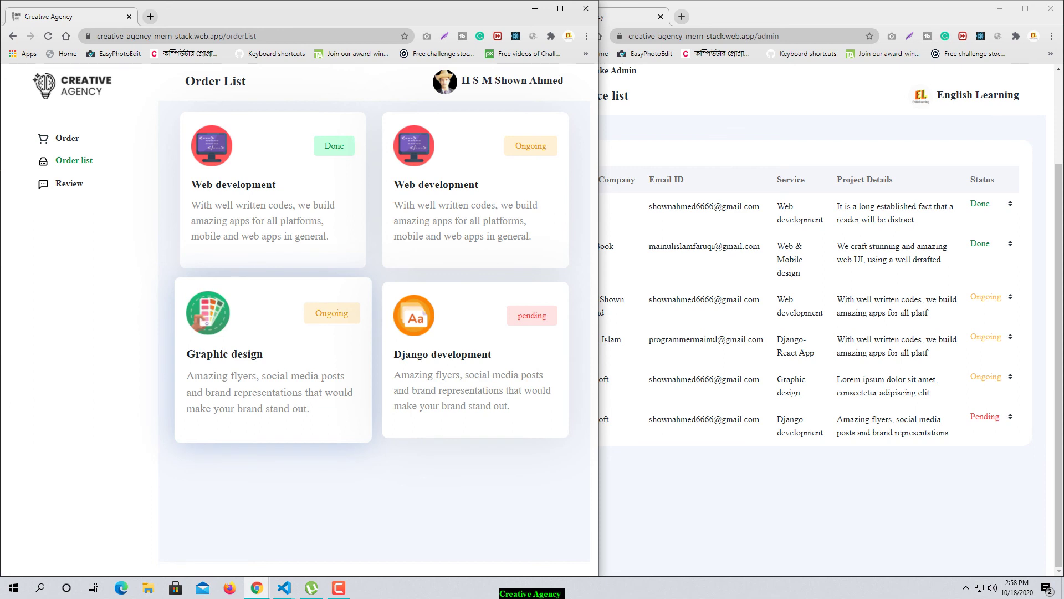
key("alt+Tab")
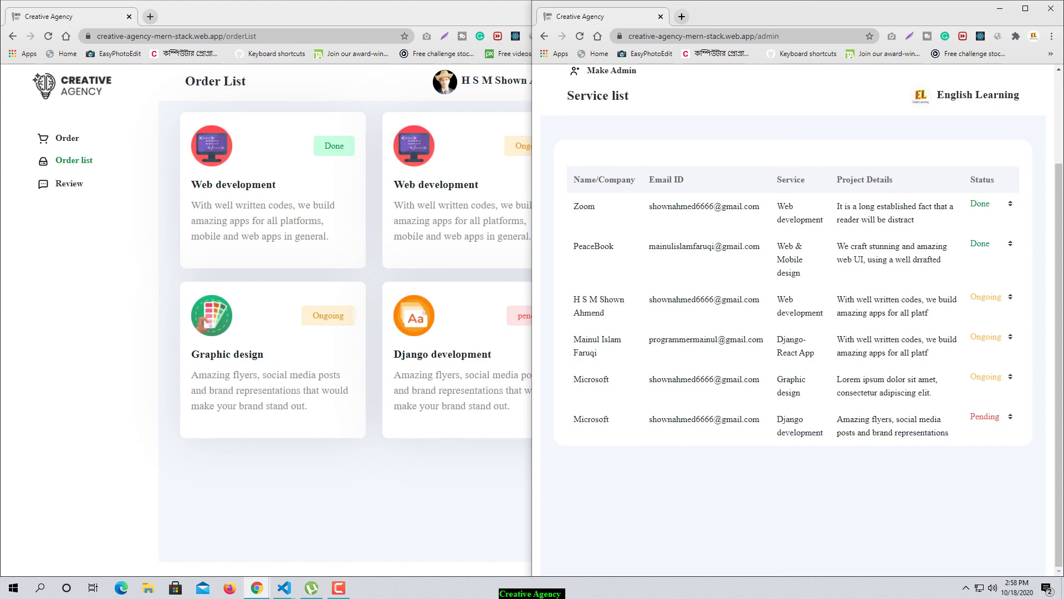
key("alt+Tab")
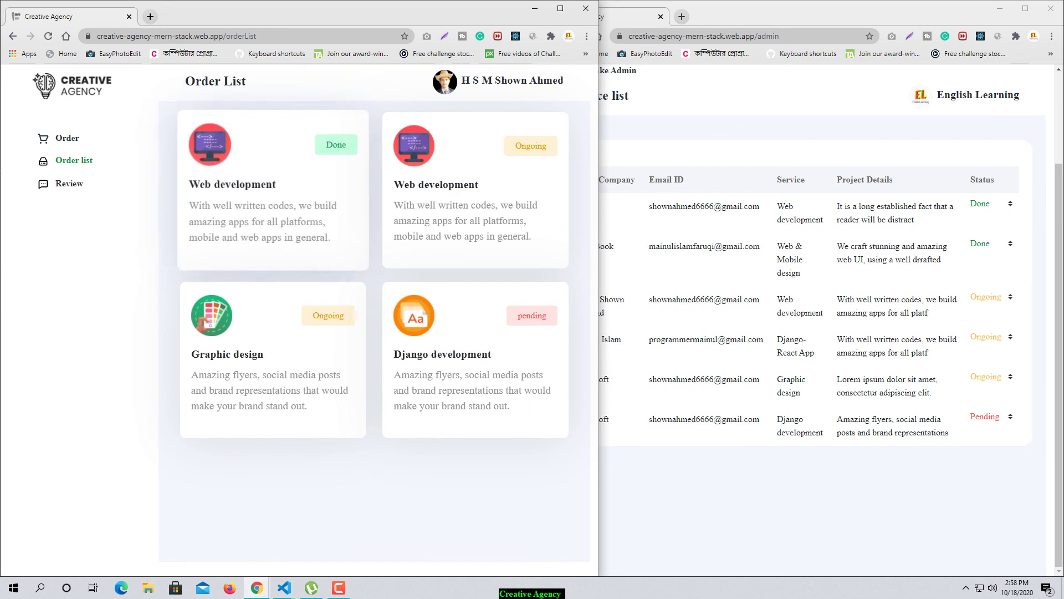
key("alt+Tab")
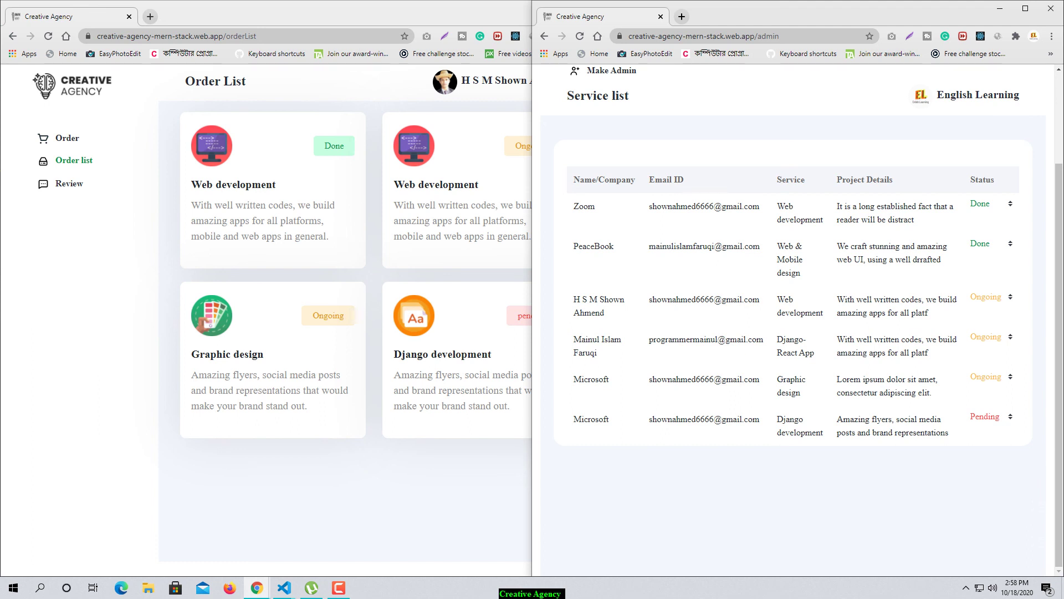
key("alt+Tab")
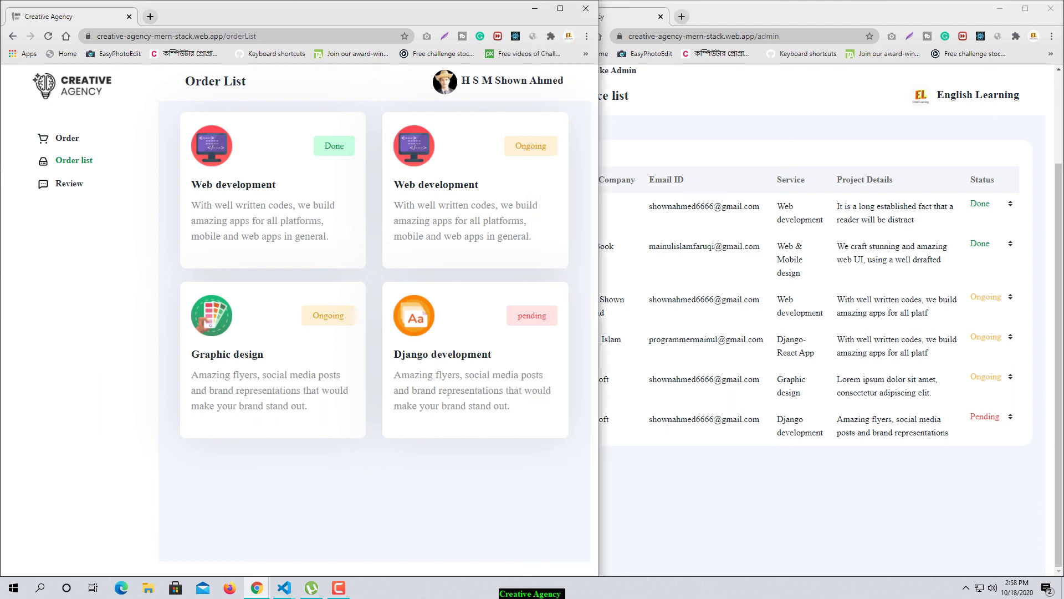